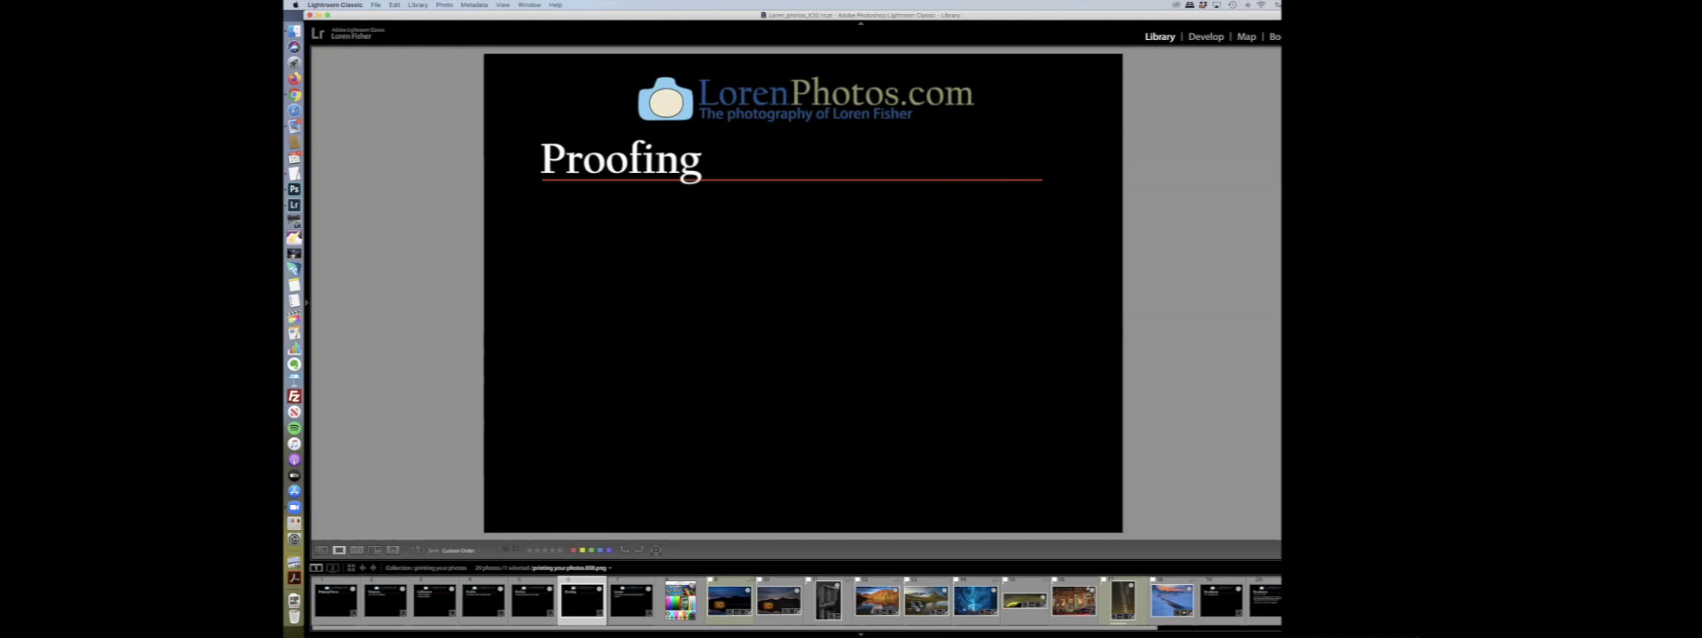
# View the Gamut slide, the printer gamut test image and the dark photo of the lit island on the lake
pyautogui.click(631, 599)
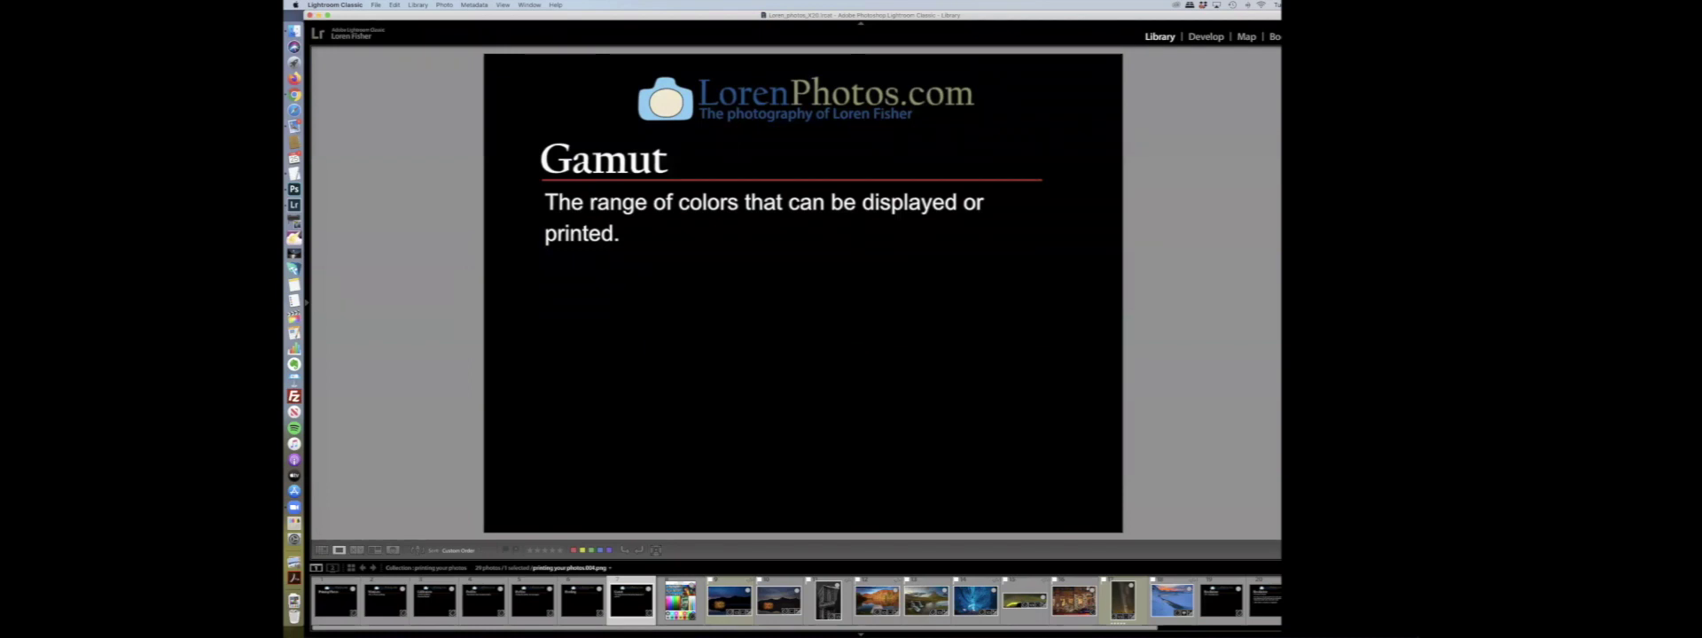
pyautogui.click(679, 600)
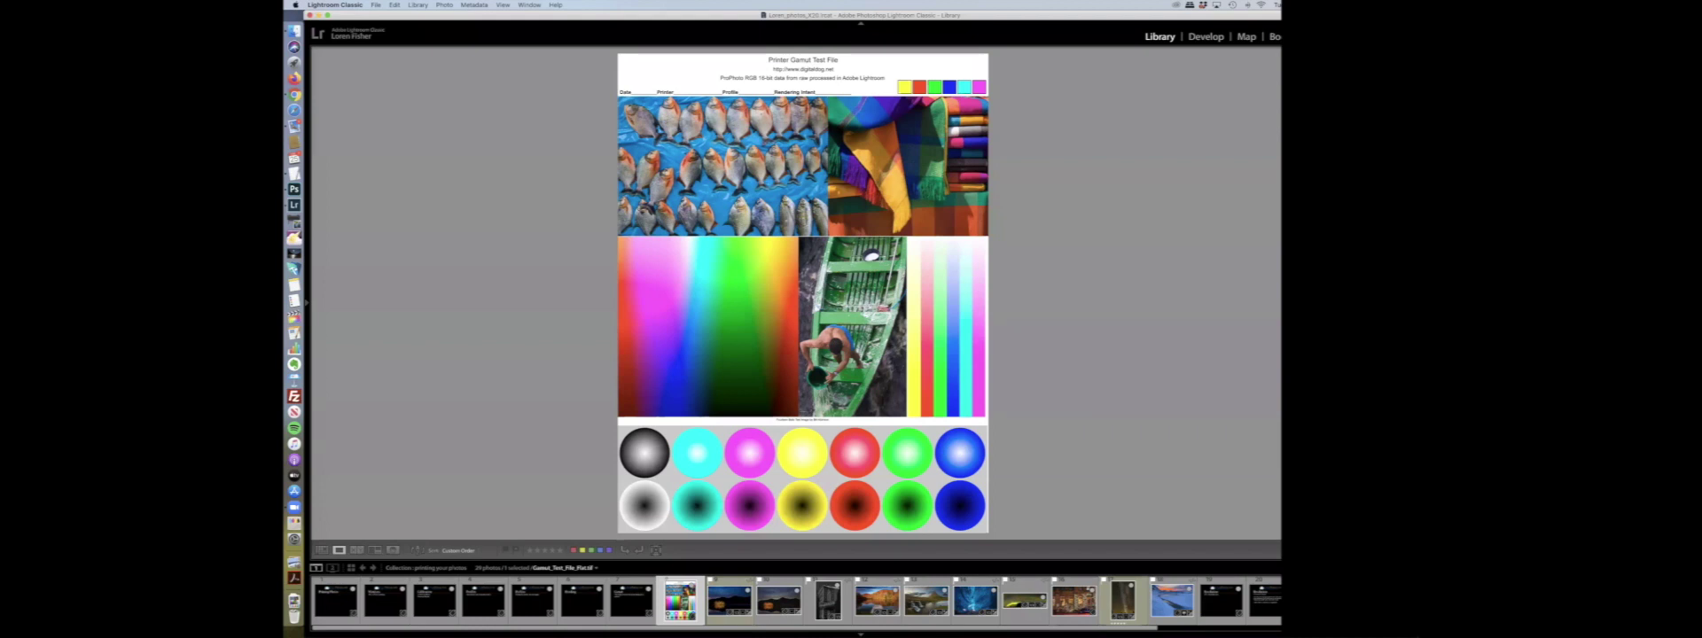
pyautogui.click(729, 600)
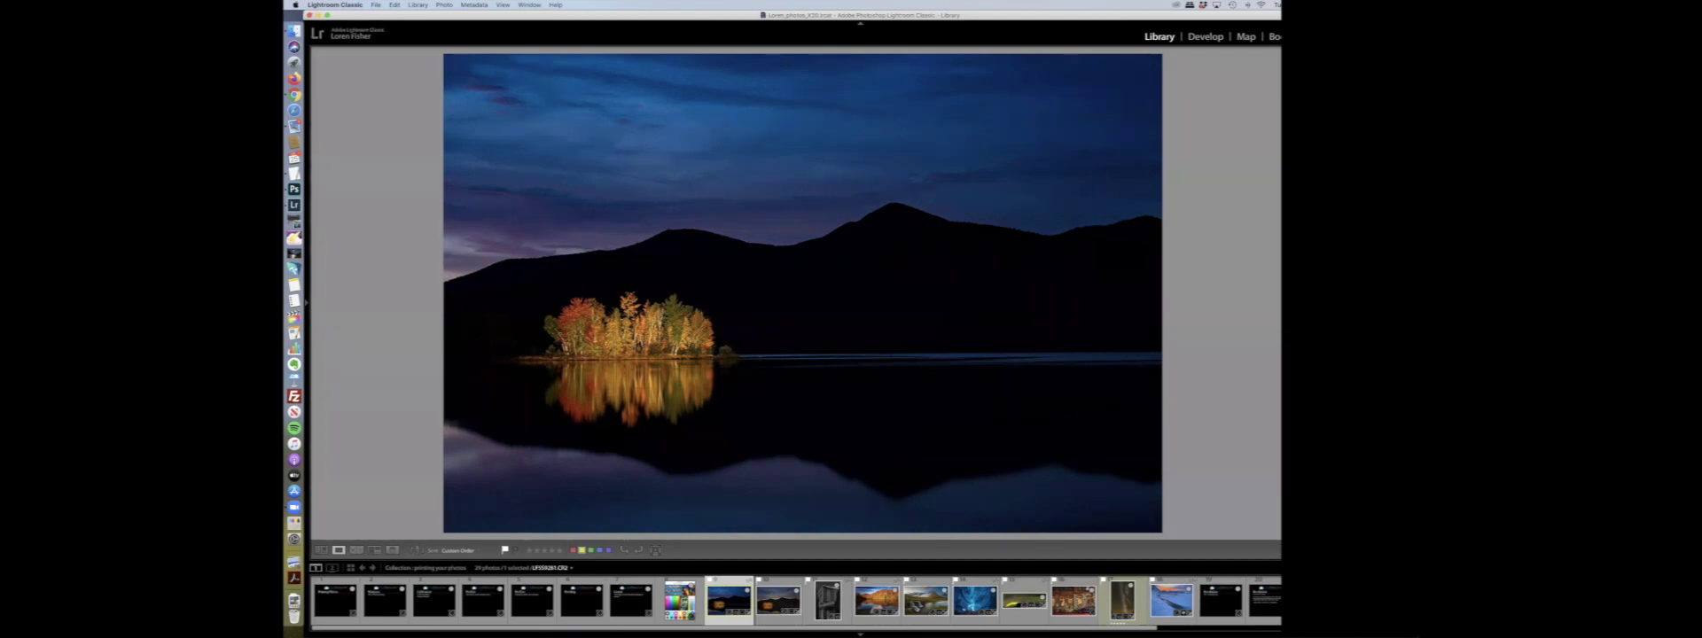
# Show the photo information beside the image and view the second island photo and the black-and-white bridge photo
pyautogui.press('F8')
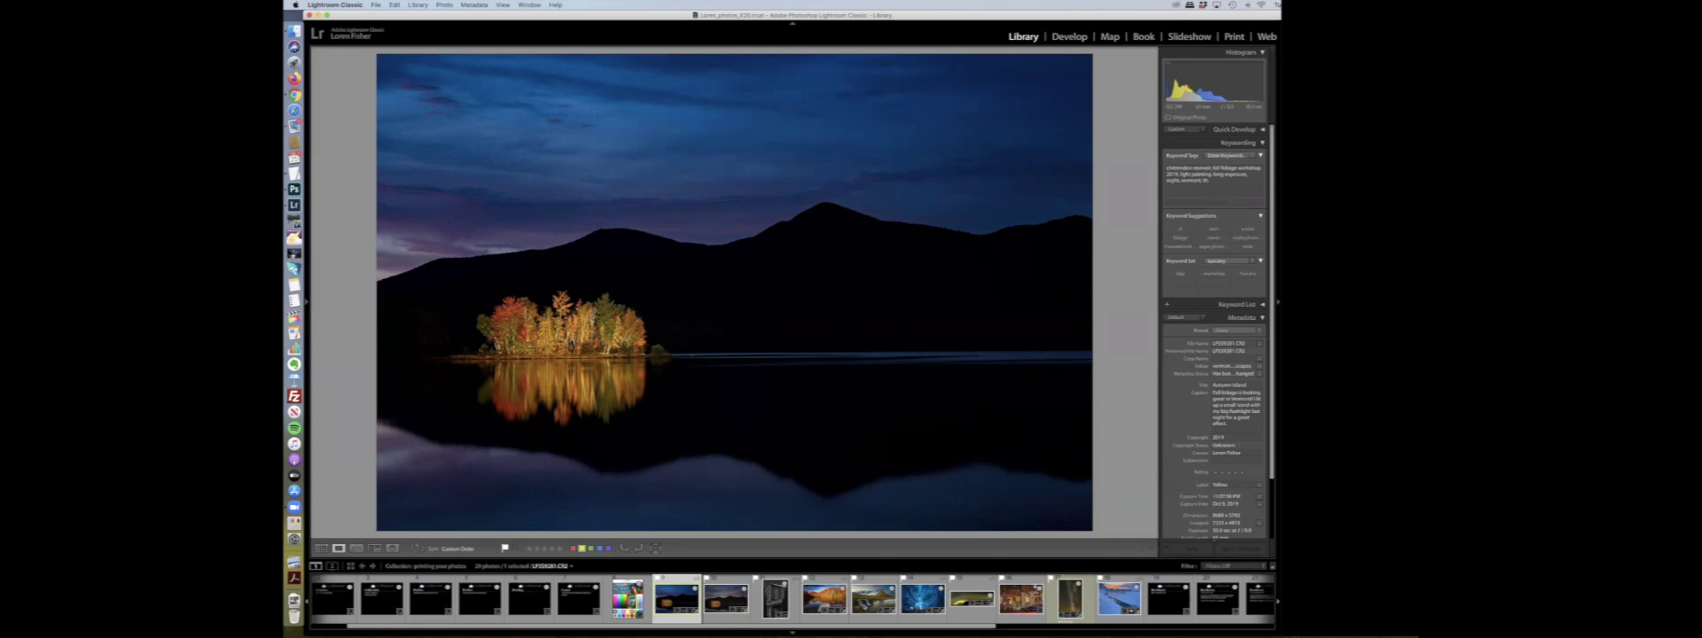
pyautogui.press('Right')
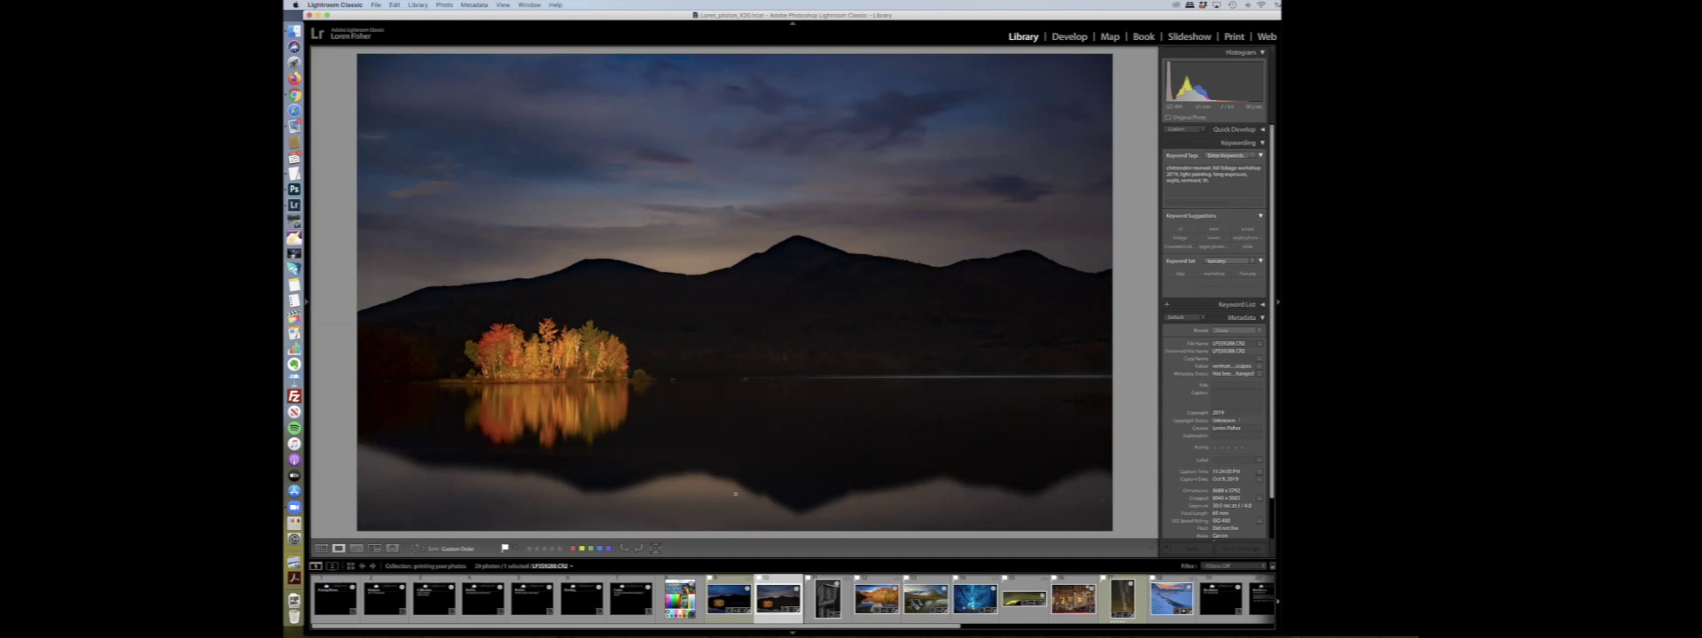
pyautogui.click(825, 595)
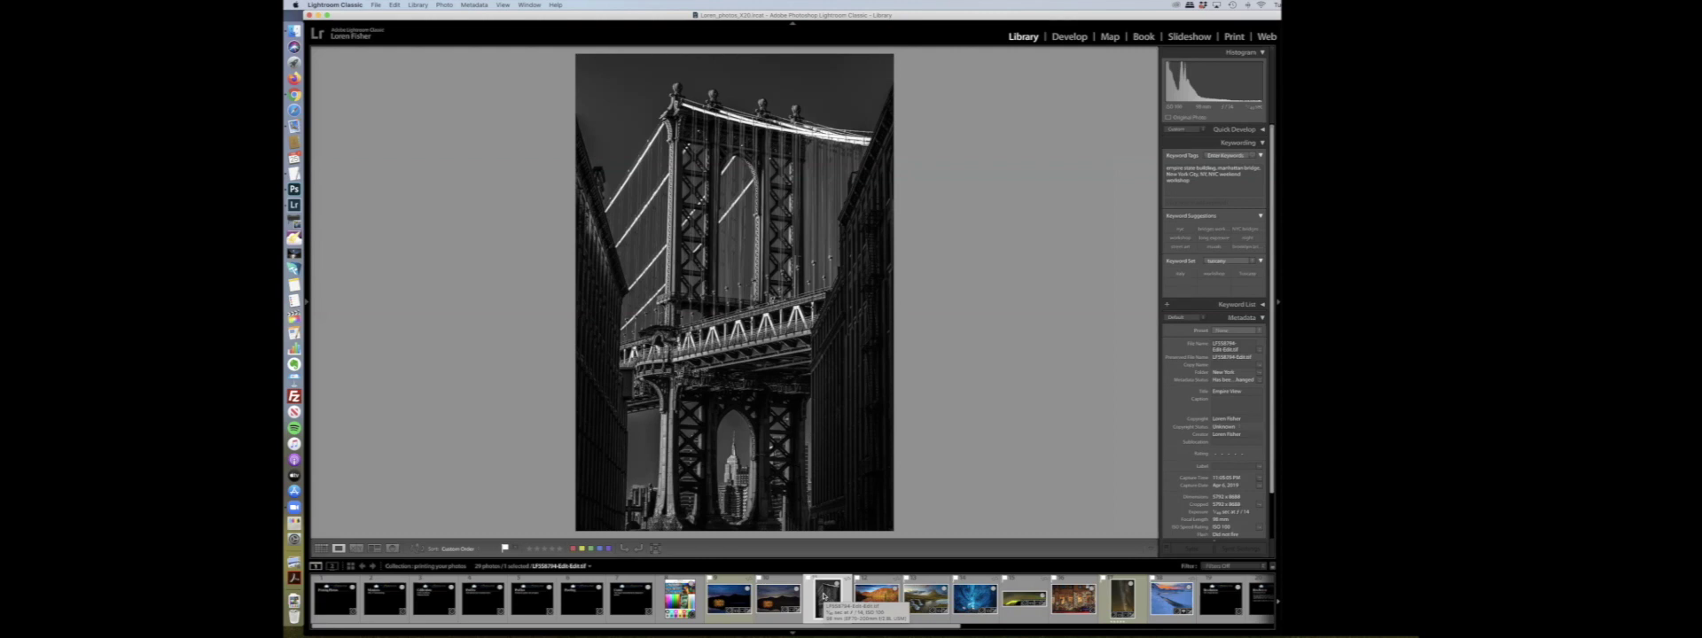
# Open the autumn pond photo with the wooden dock in Develop, enable Soft Proofing and hide the navigator side for a larger view
pyautogui.click(877, 599)
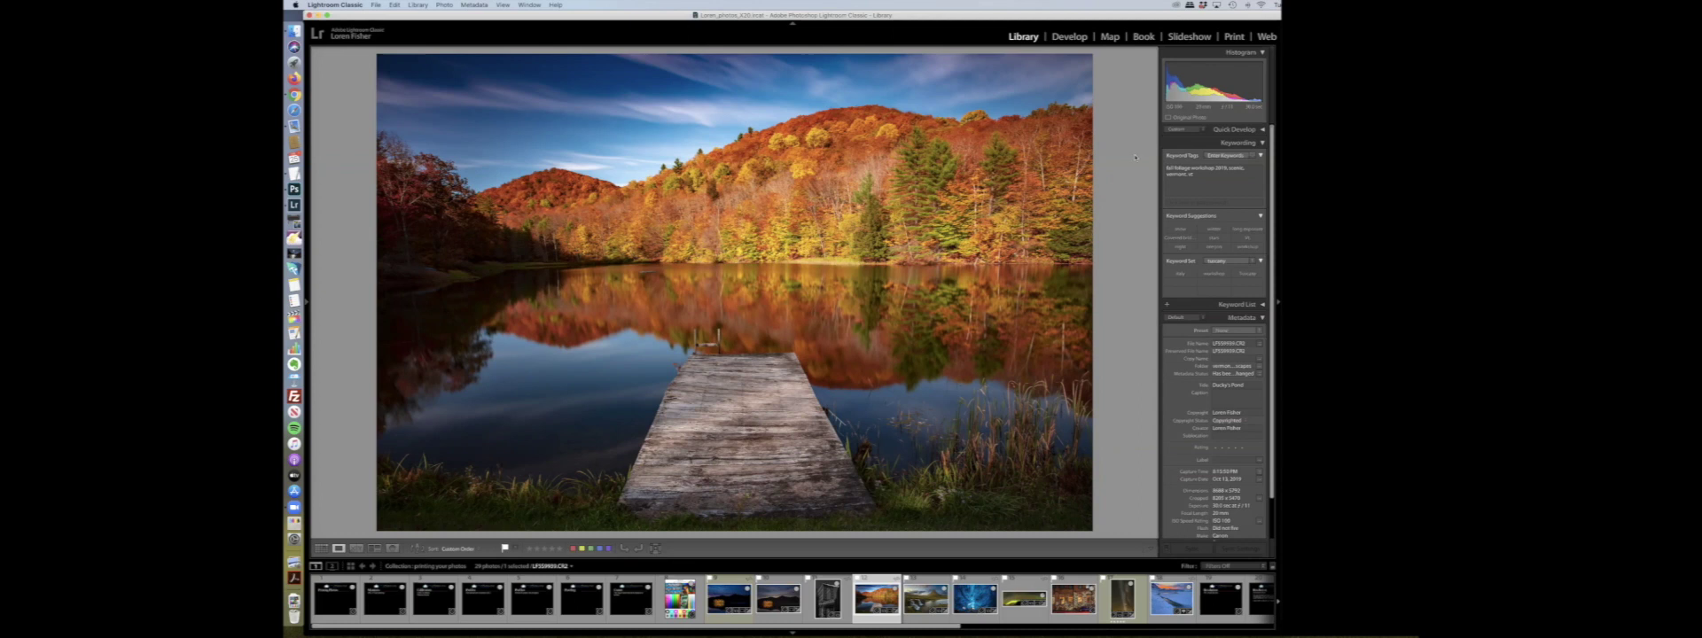
pyautogui.click(1071, 36)
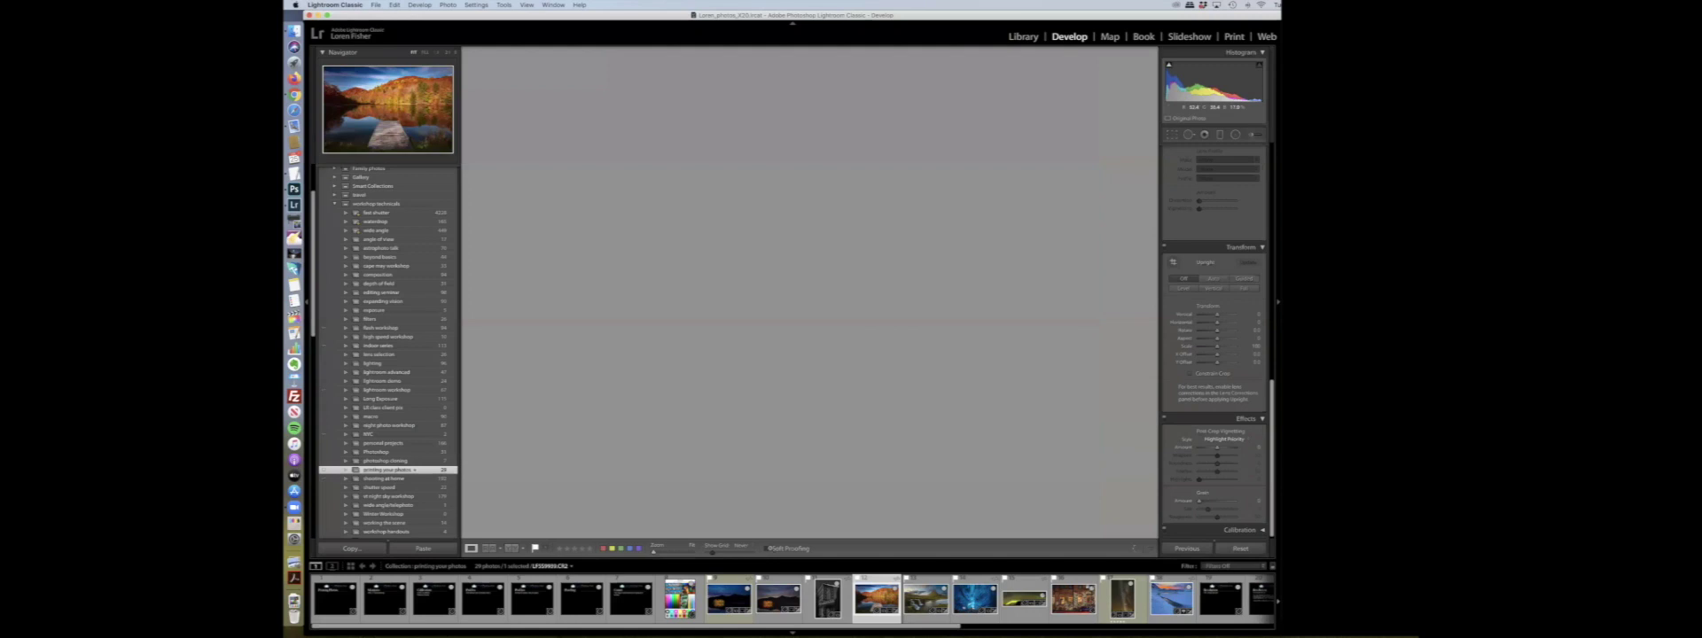
pyautogui.click(768, 549)
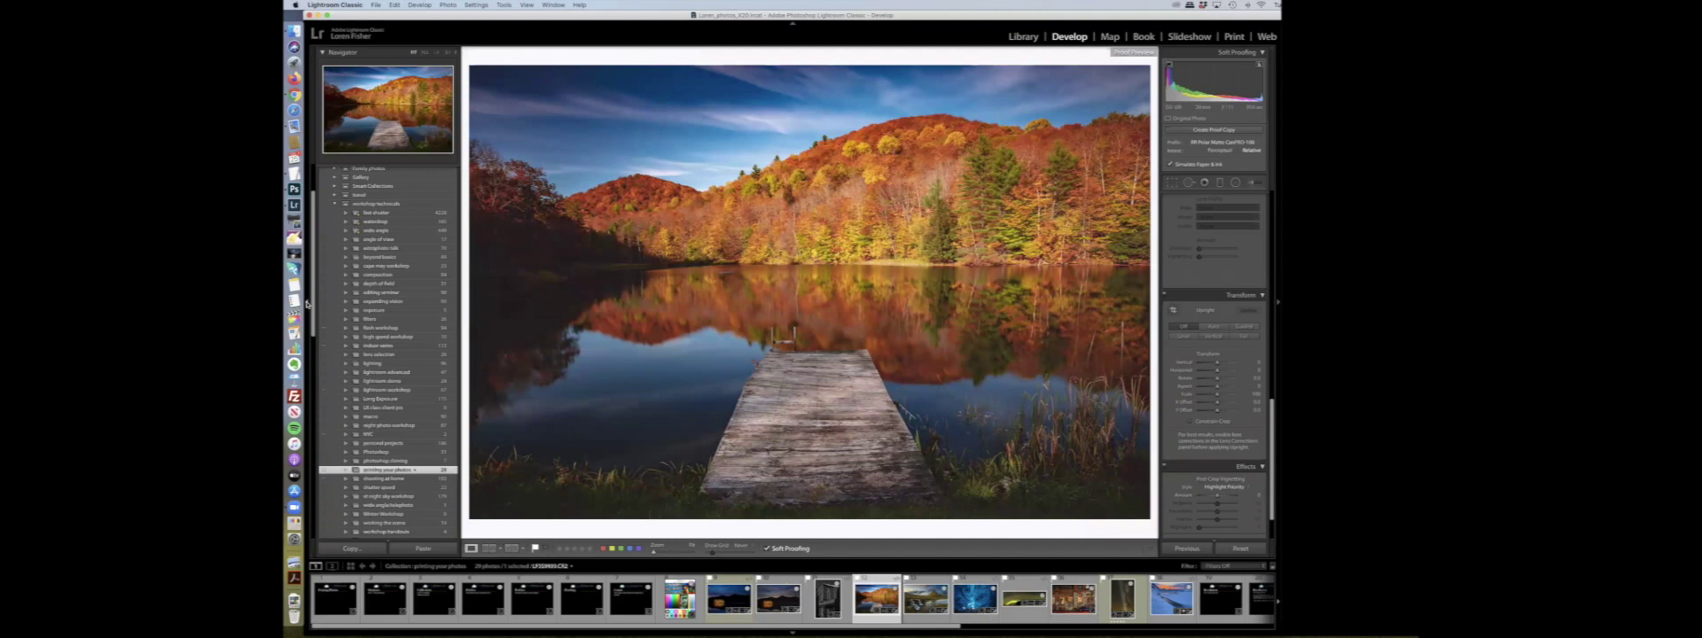
pyautogui.click(307, 304)
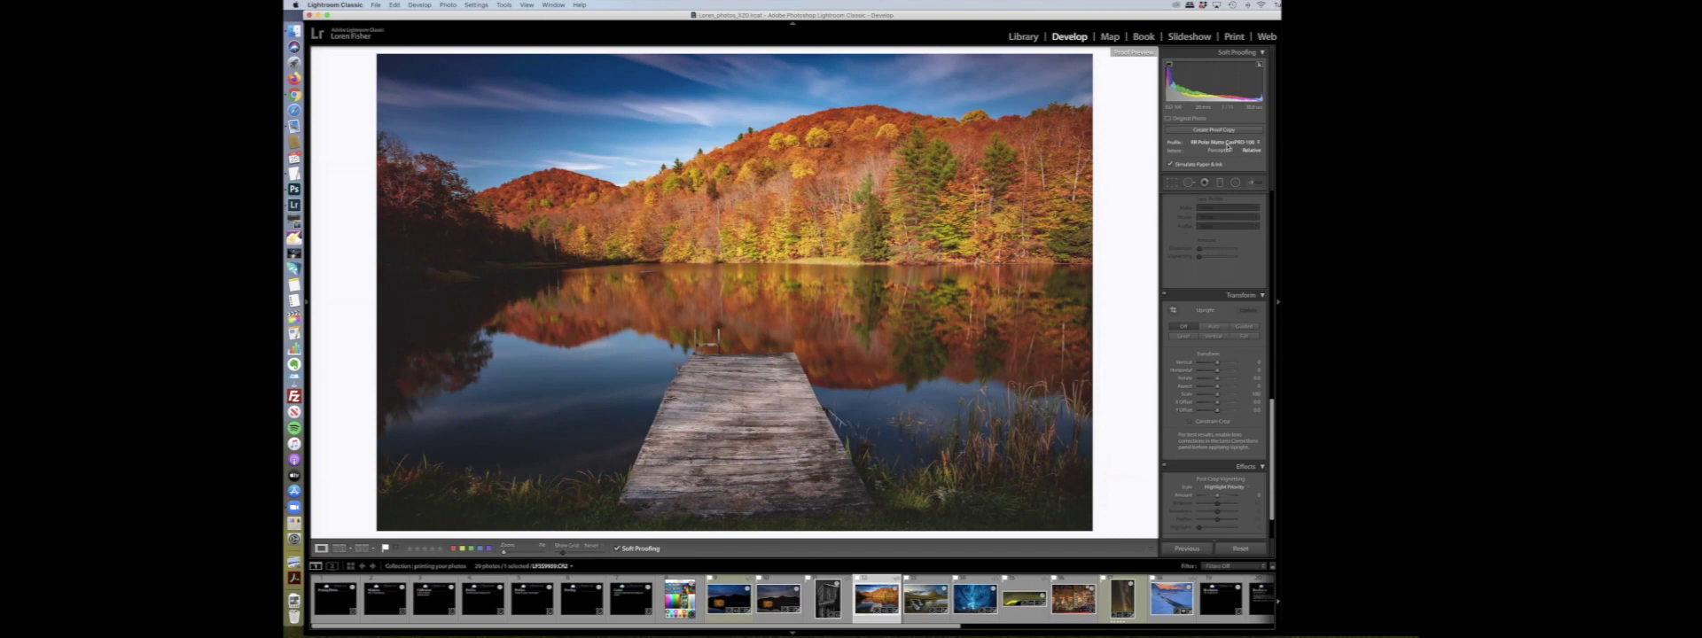
# Compare the dock photo's soft proof under the RR SanGabl2 and RR Polar Matte paper profiles
pyautogui.click(1228, 145)
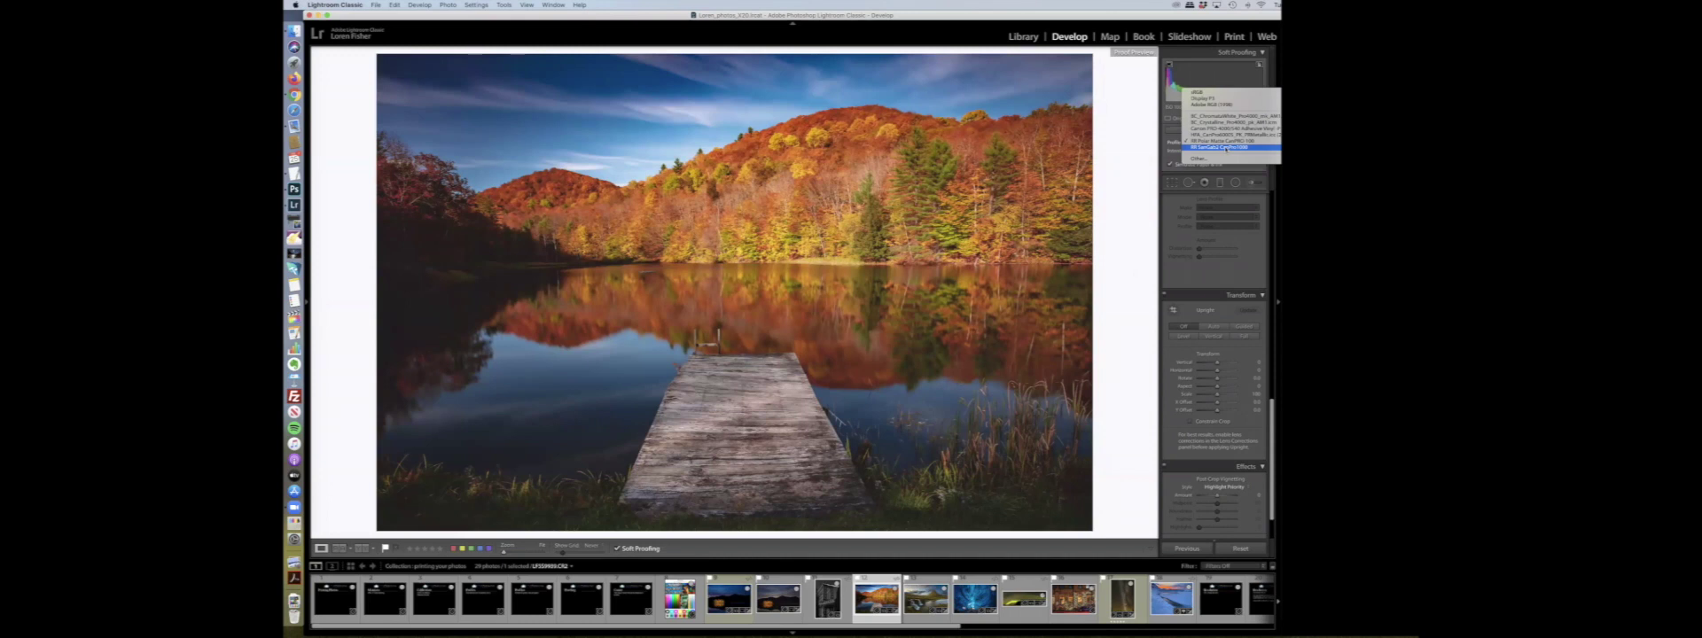
pyautogui.click(1226, 147)
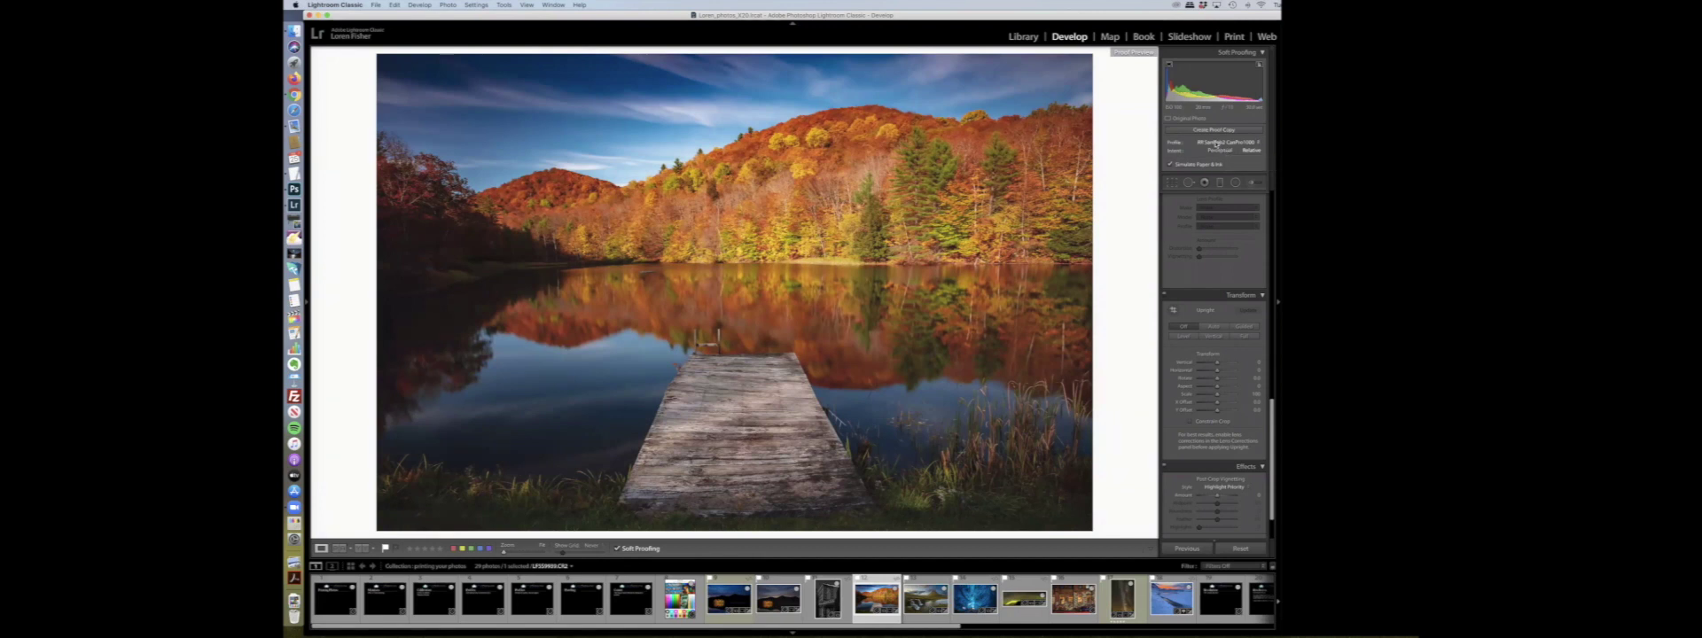
pyautogui.click(1215, 144)
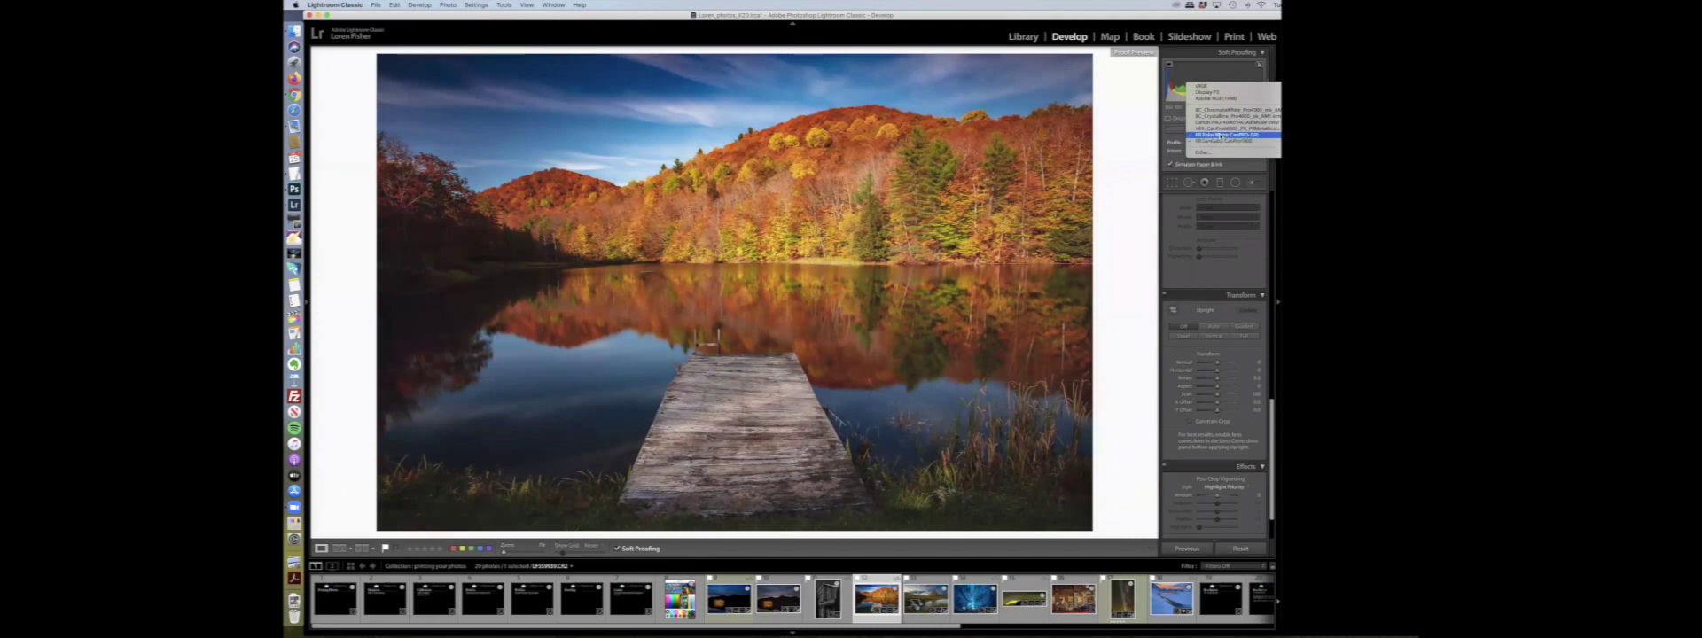
pyautogui.click(1222, 135)
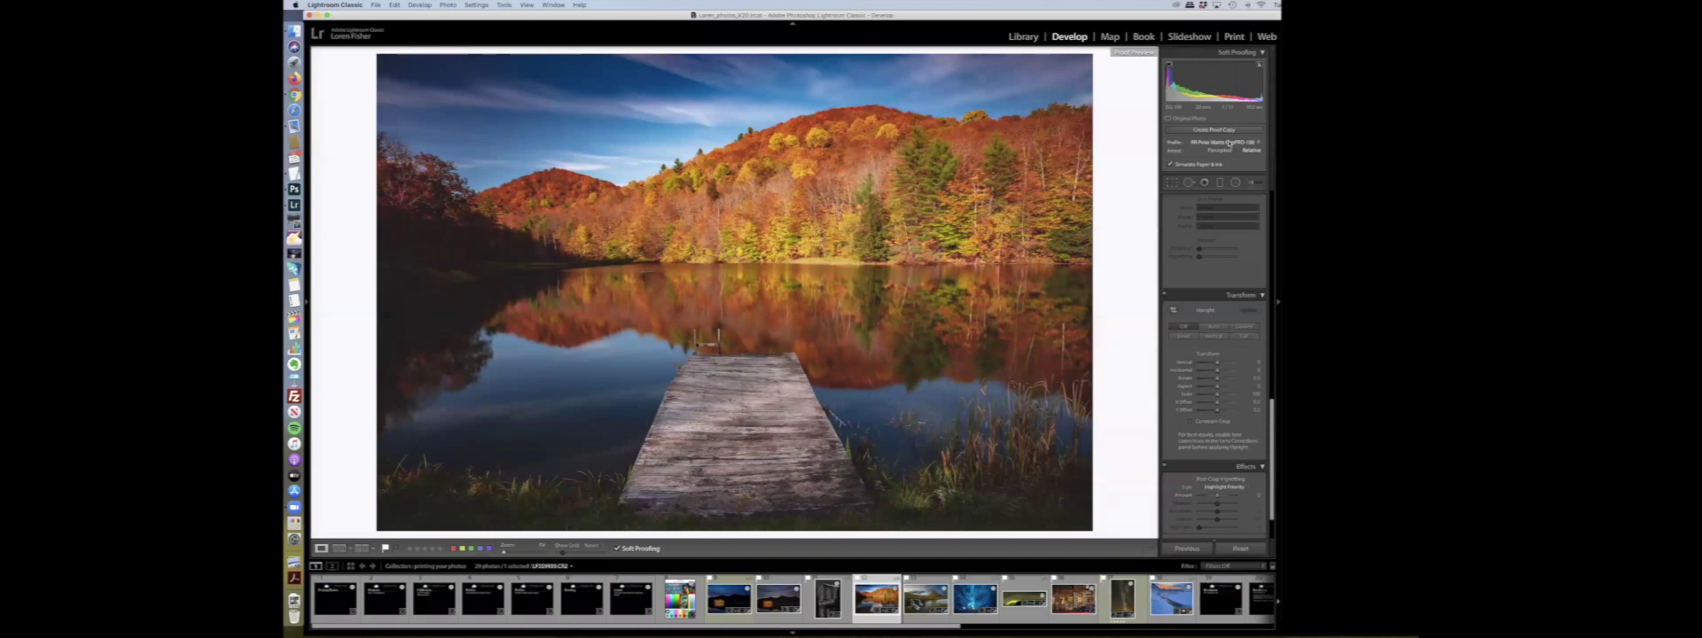
# Preview the proof with the Canson and Crystalline paper profiles, and set the proof profile to RR SanGabl2 CanPro1000
pyautogui.click(1226, 142)
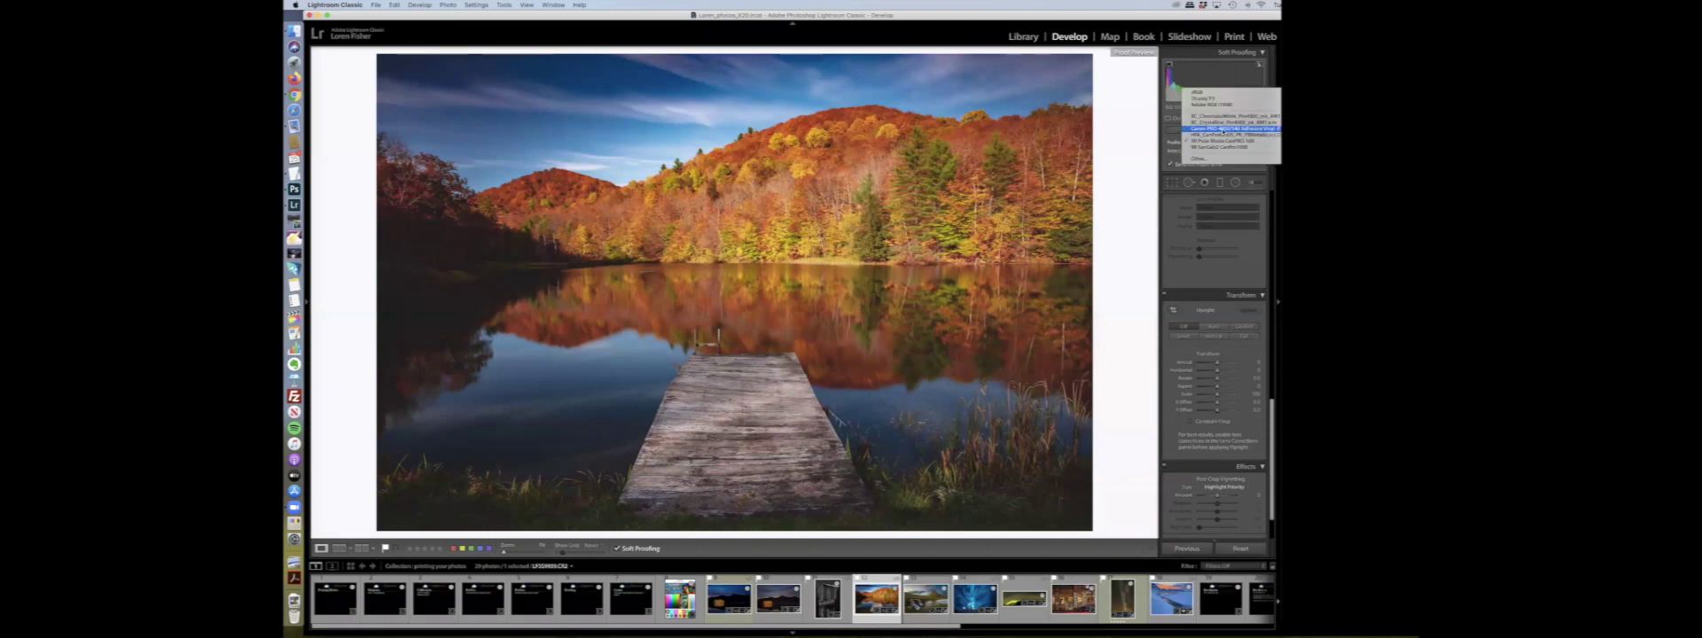
pyautogui.click(1223, 130)
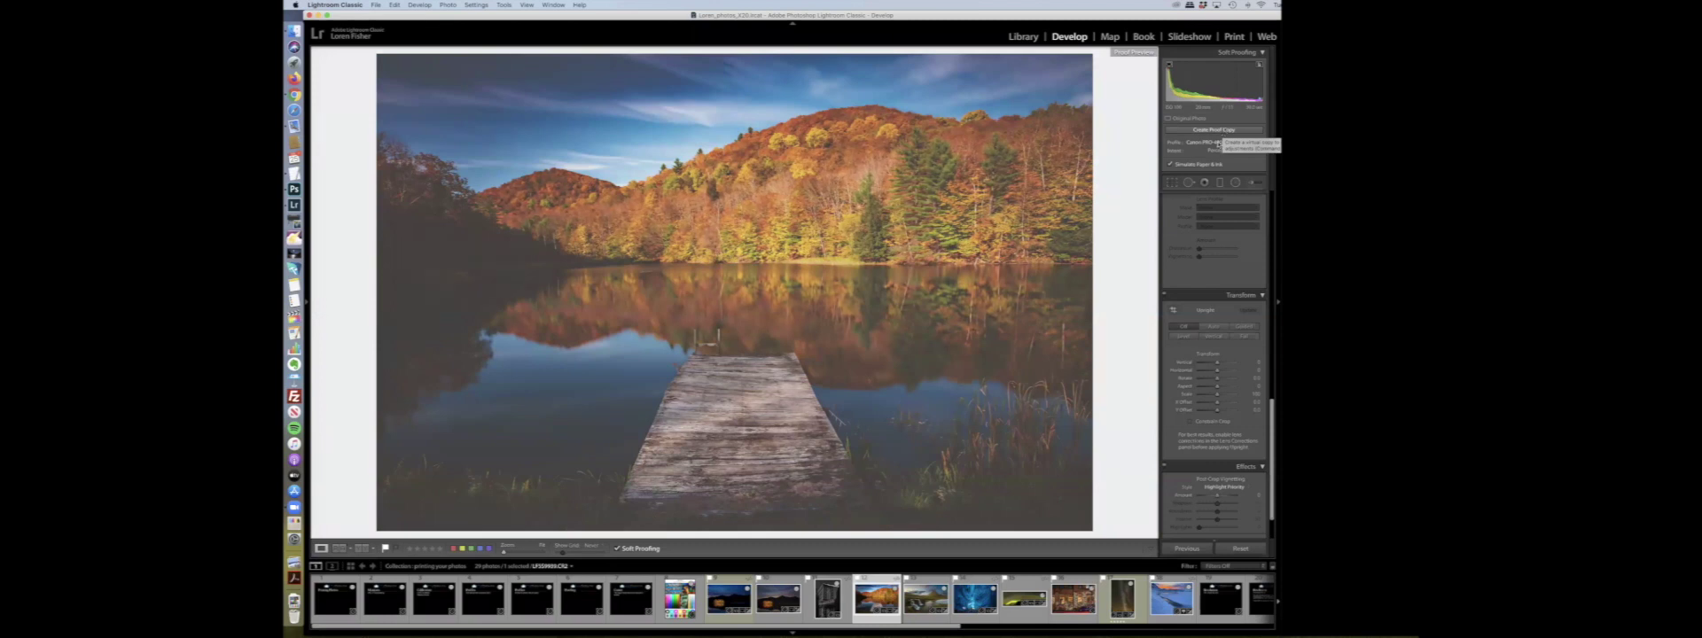
pyautogui.click(1215, 144)
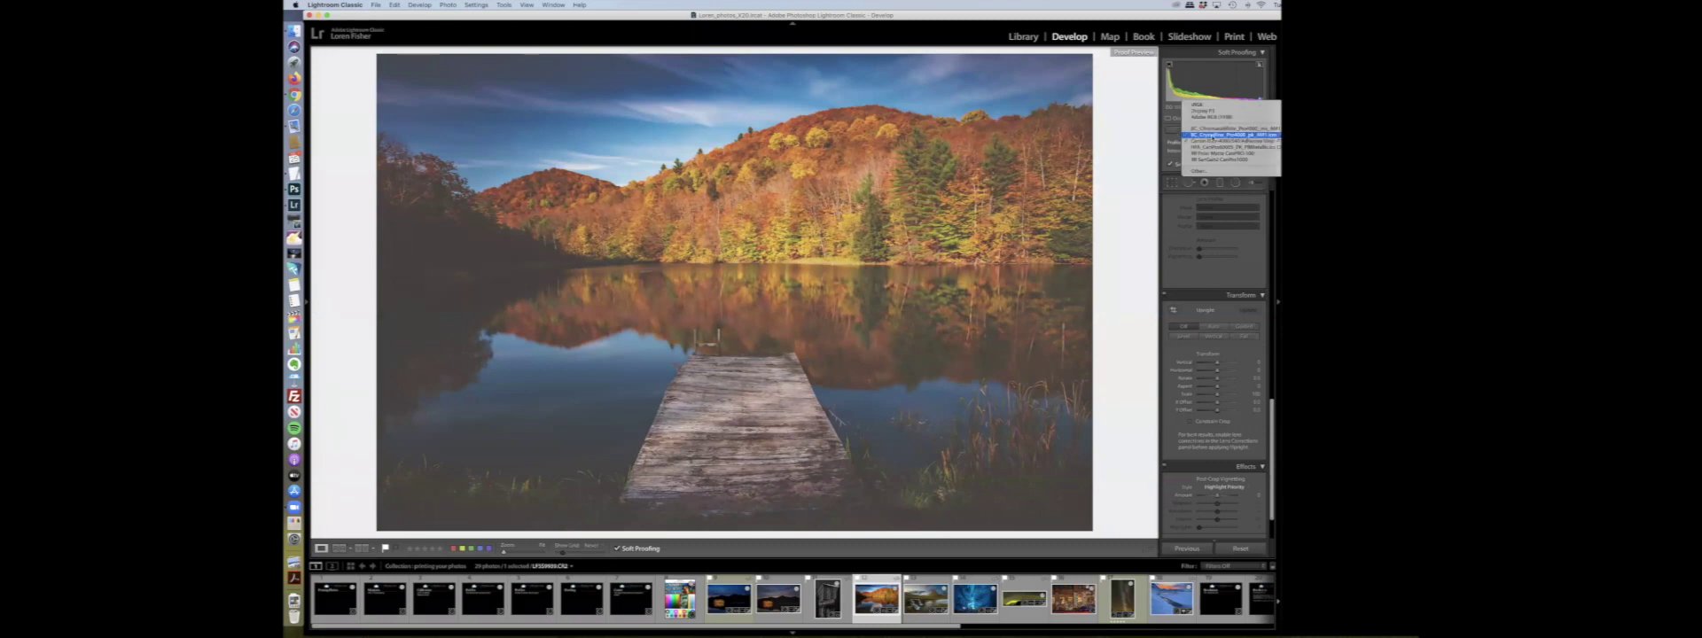
pyautogui.click(1210, 135)
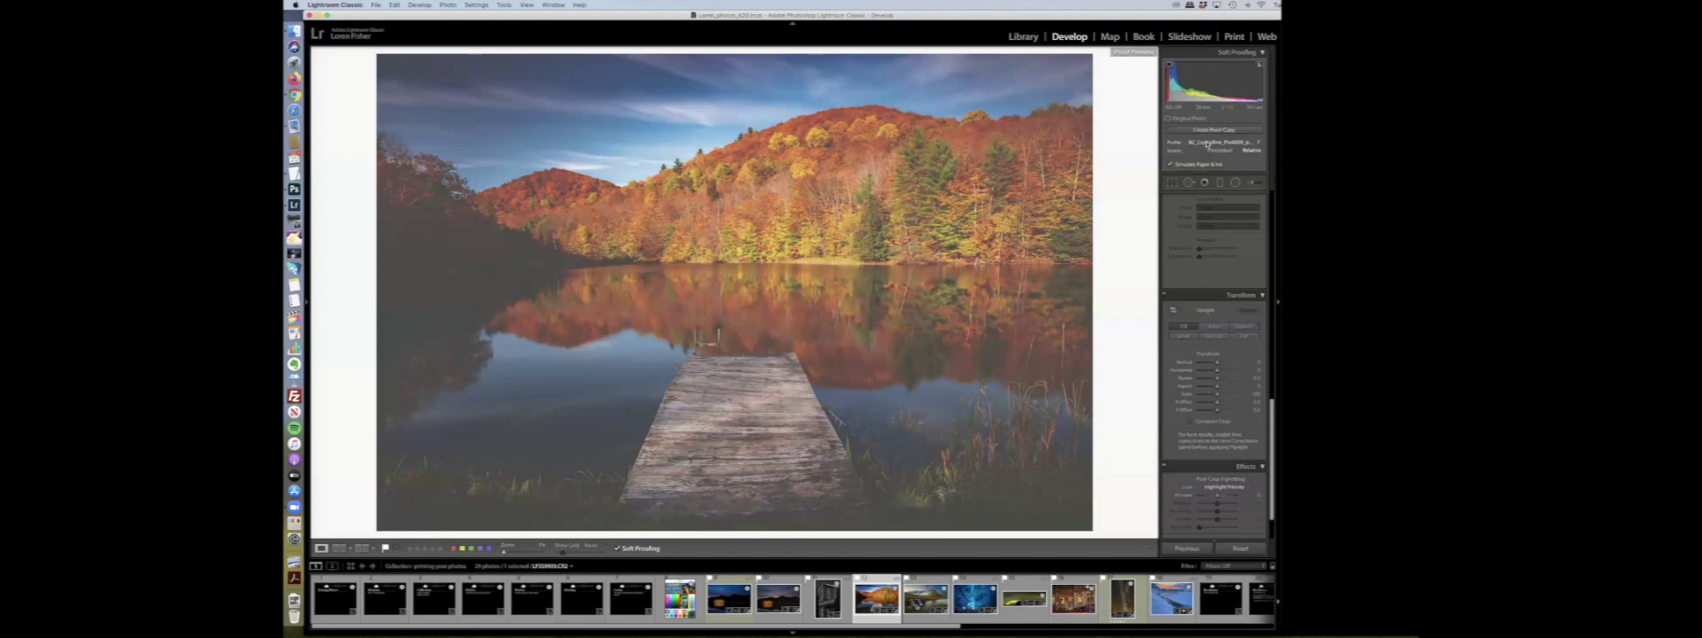
pyautogui.click(1212, 142)
pyautogui.click(1214, 165)
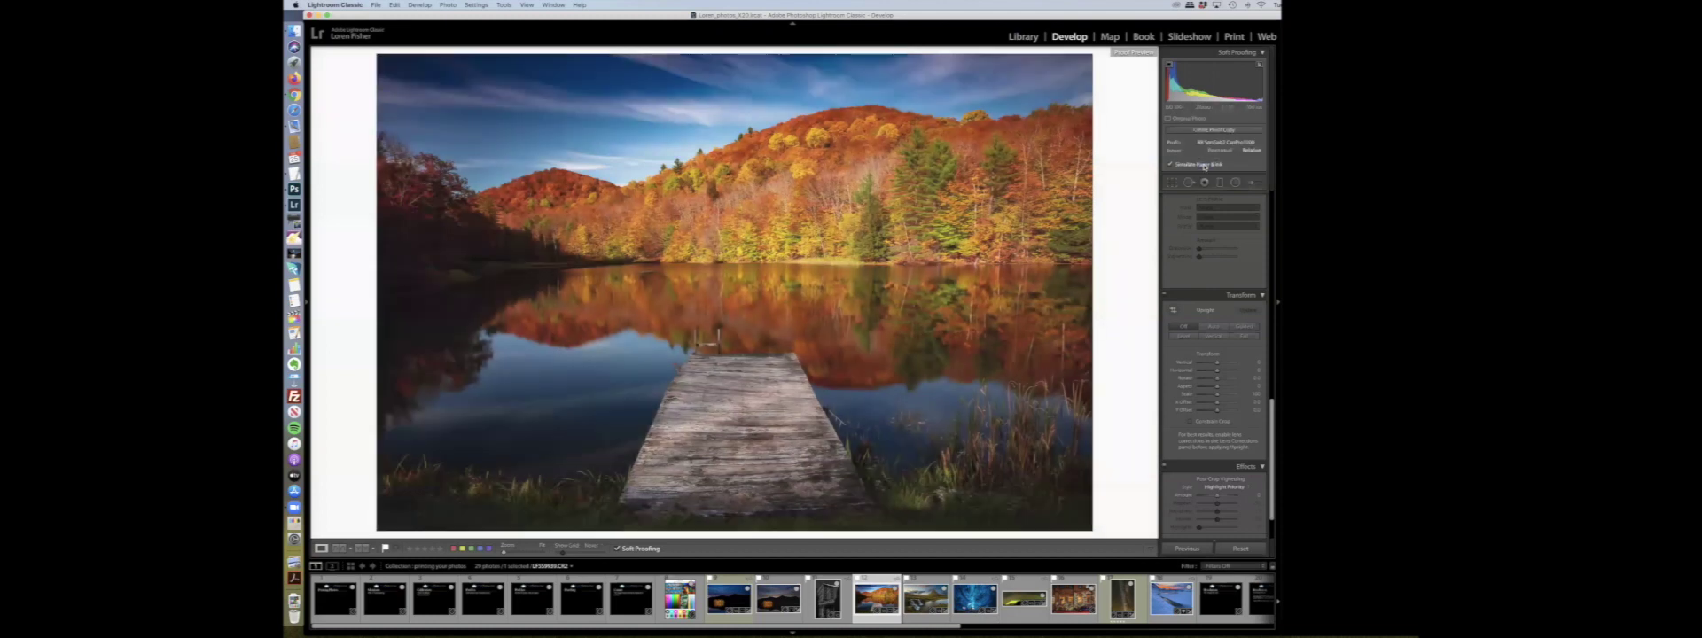
# Examine the dock photo with and without the destination gamut warning, and look at the histogram's display options
pyautogui.click(1260, 65)
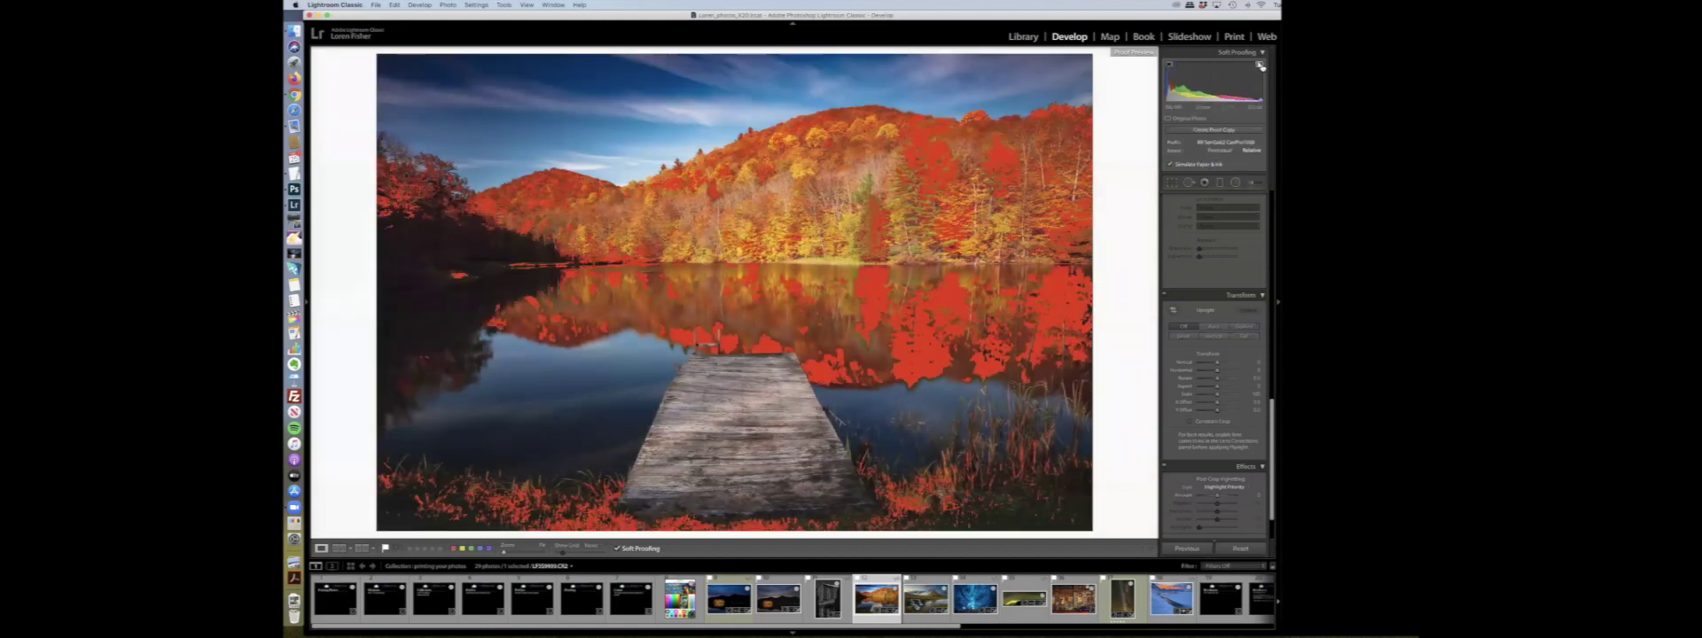
pyautogui.click(1259, 65)
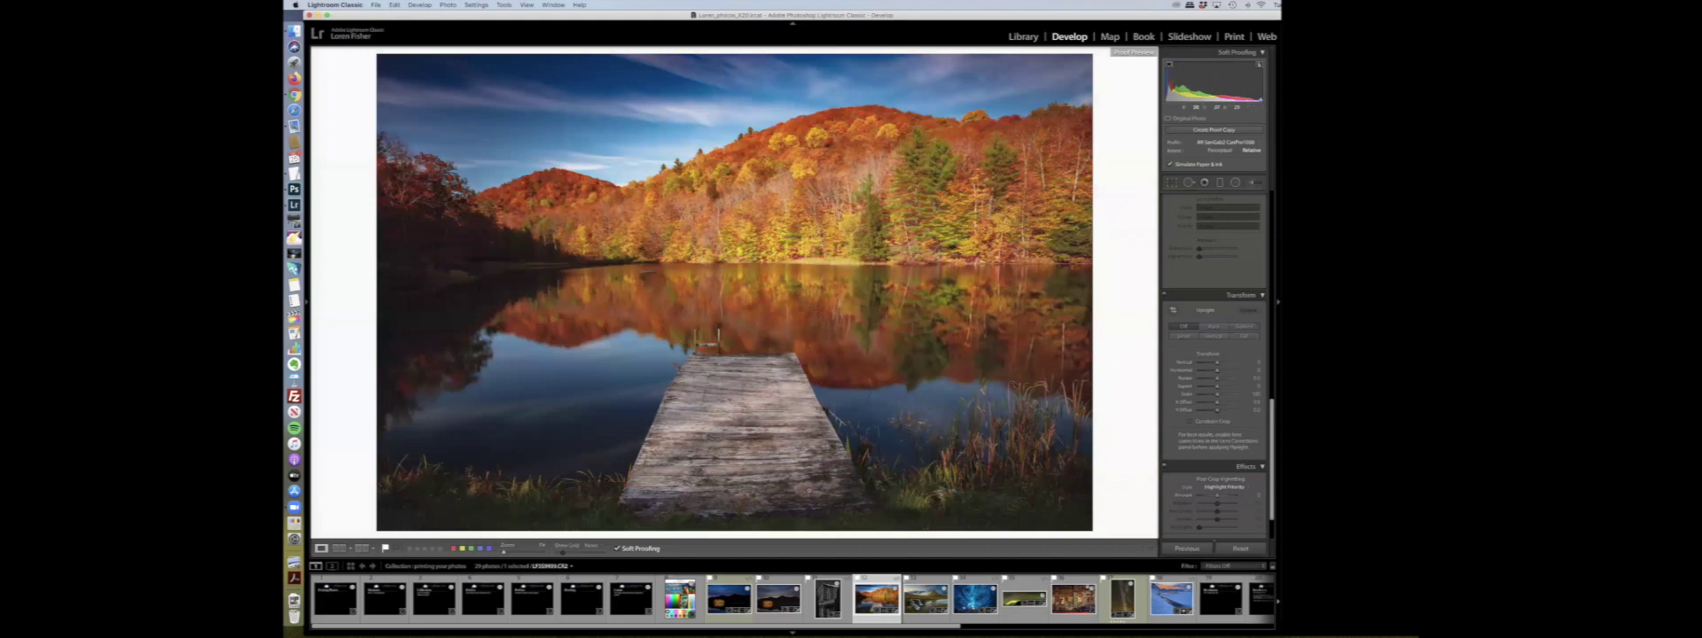
pyautogui.click(1259, 64)
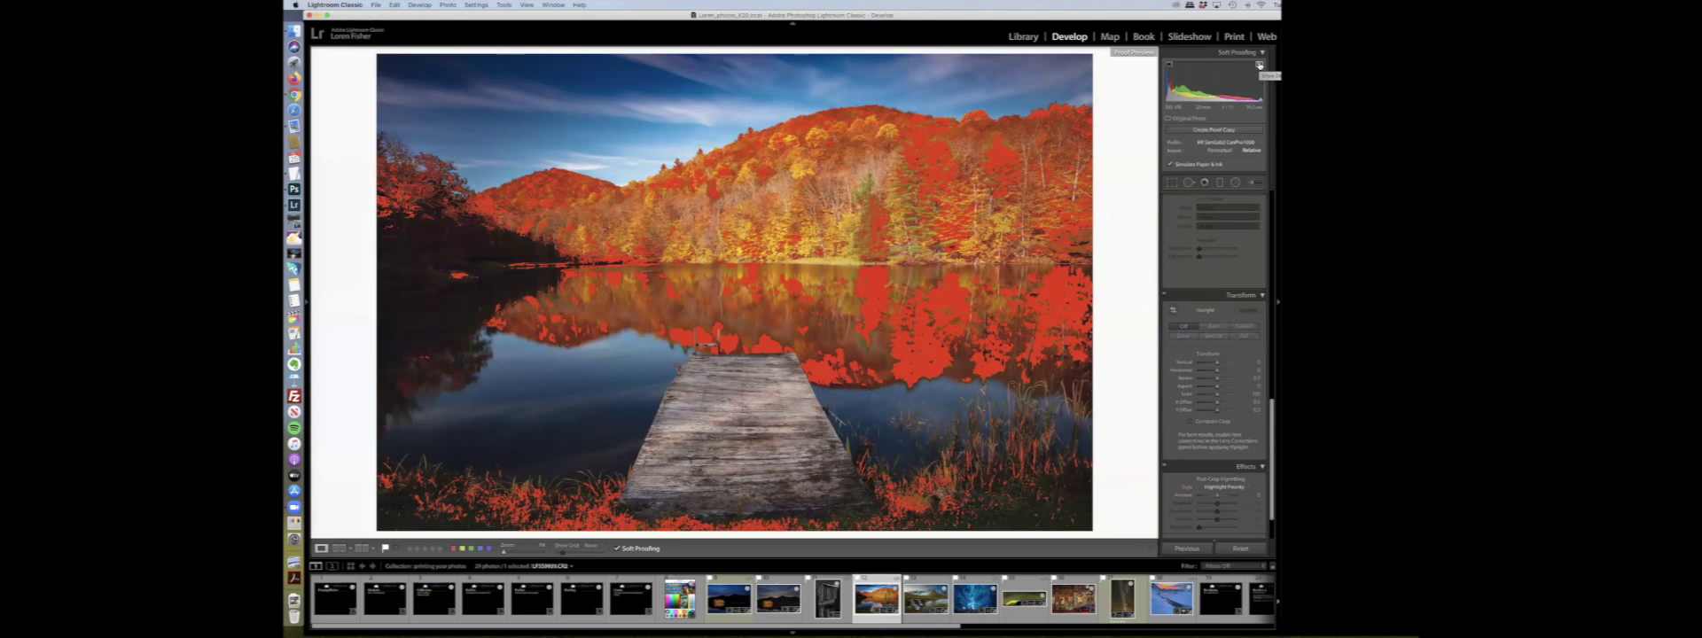
pyautogui.rightClick(1259, 64)
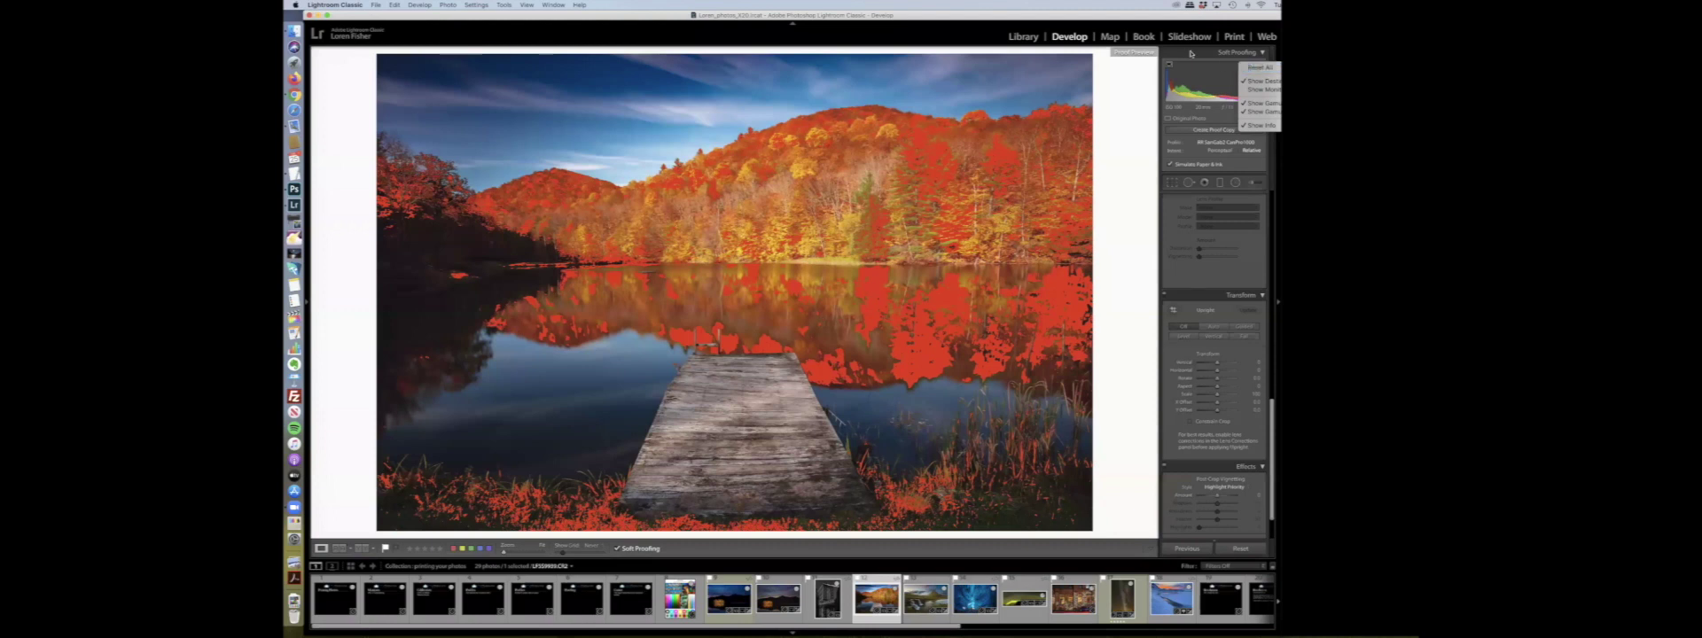
pyautogui.click(1259, 80)
# Check the dock photo for colors outside the monitor's gamut, leaving the monitor gamut warning off
pyautogui.click(1171, 65)
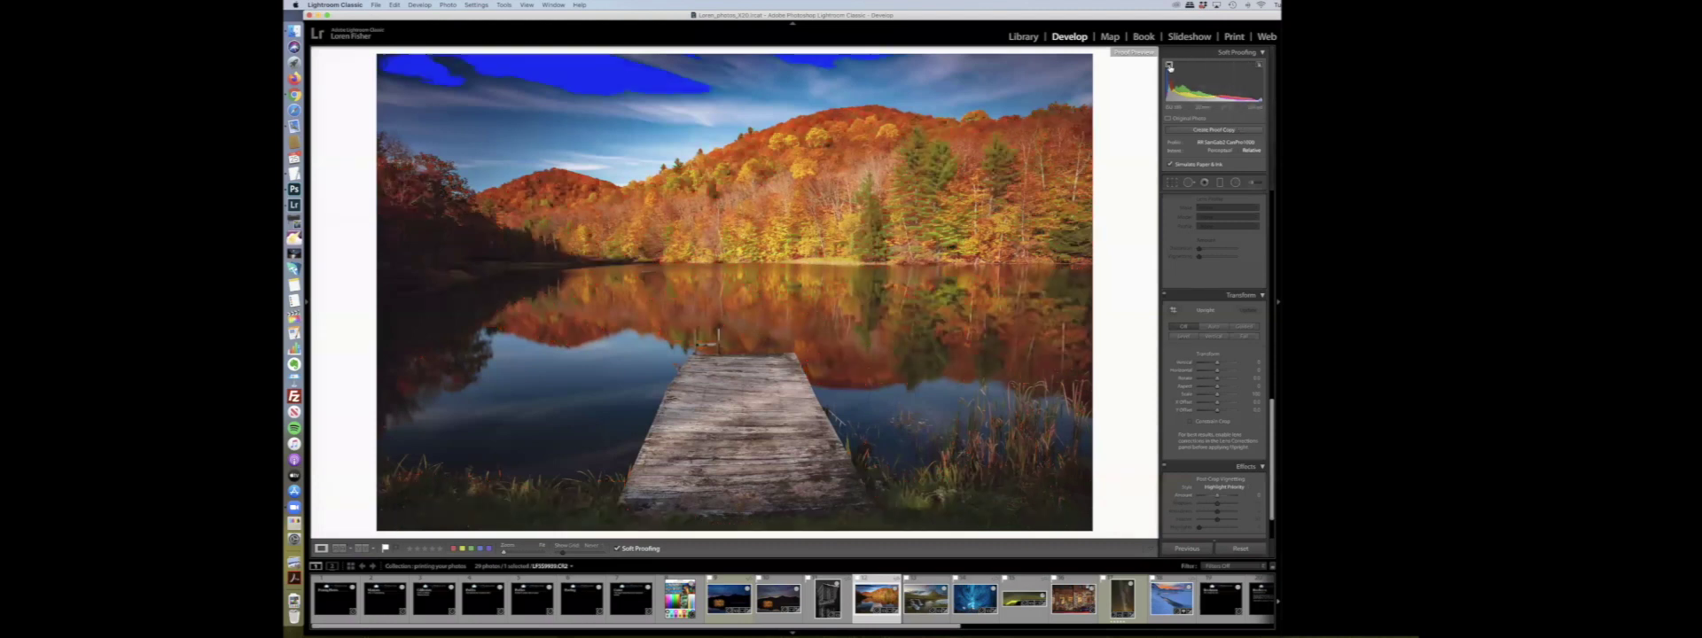
pyautogui.click(1168, 66)
pyautogui.click(1170, 67)
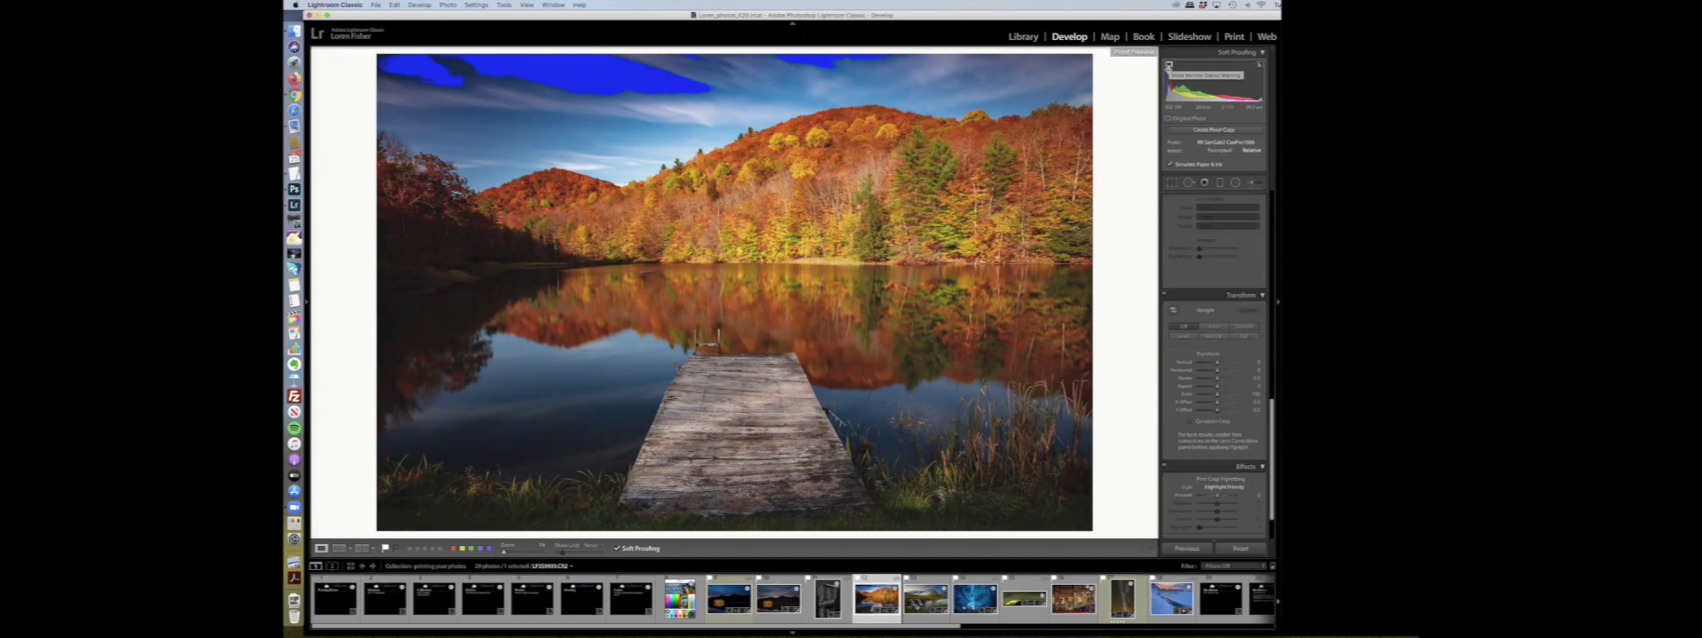
pyautogui.click(1169, 66)
pyautogui.click(1171, 67)
# Compare the dock photo again with the destination gamut warning on and off to find unprintable colors
pyautogui.moveTo(1260, 65)
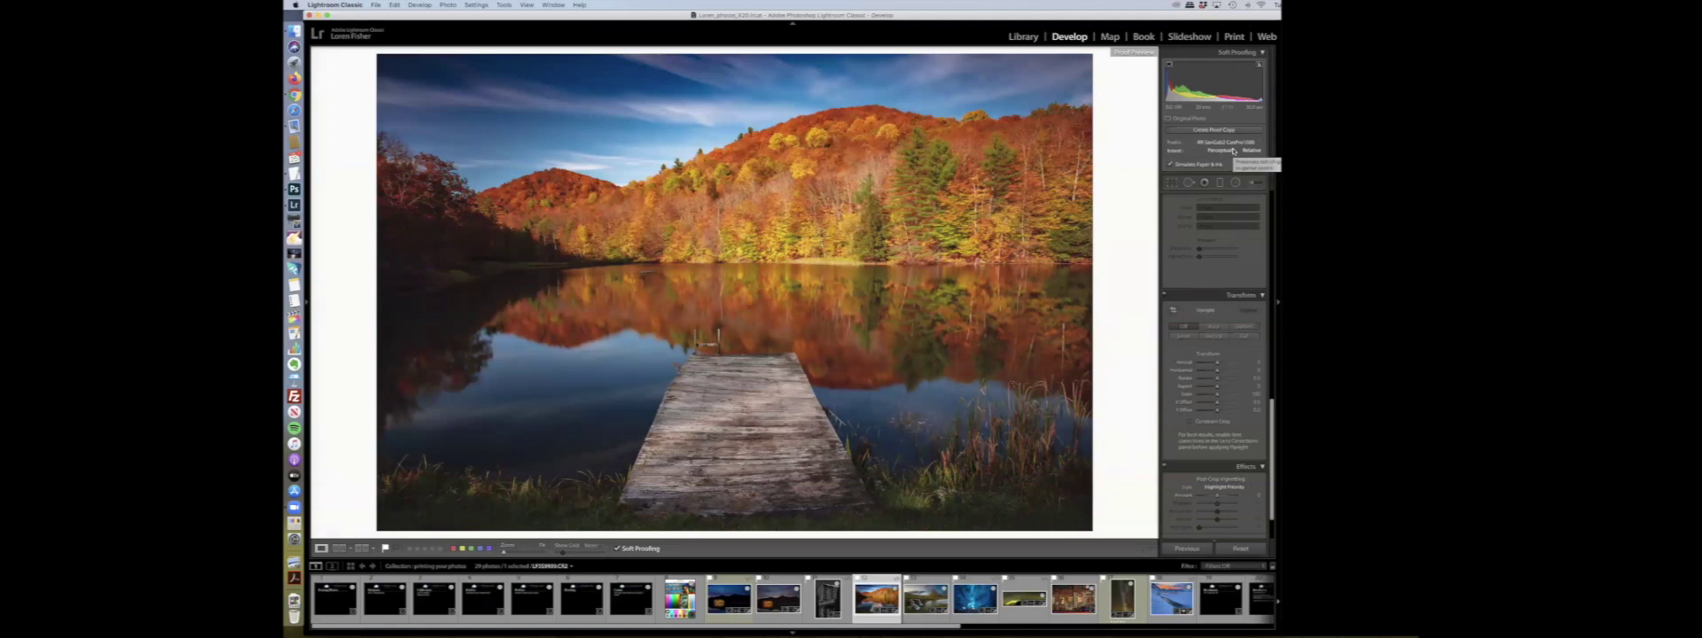
pyautogui.click(1259, 66)
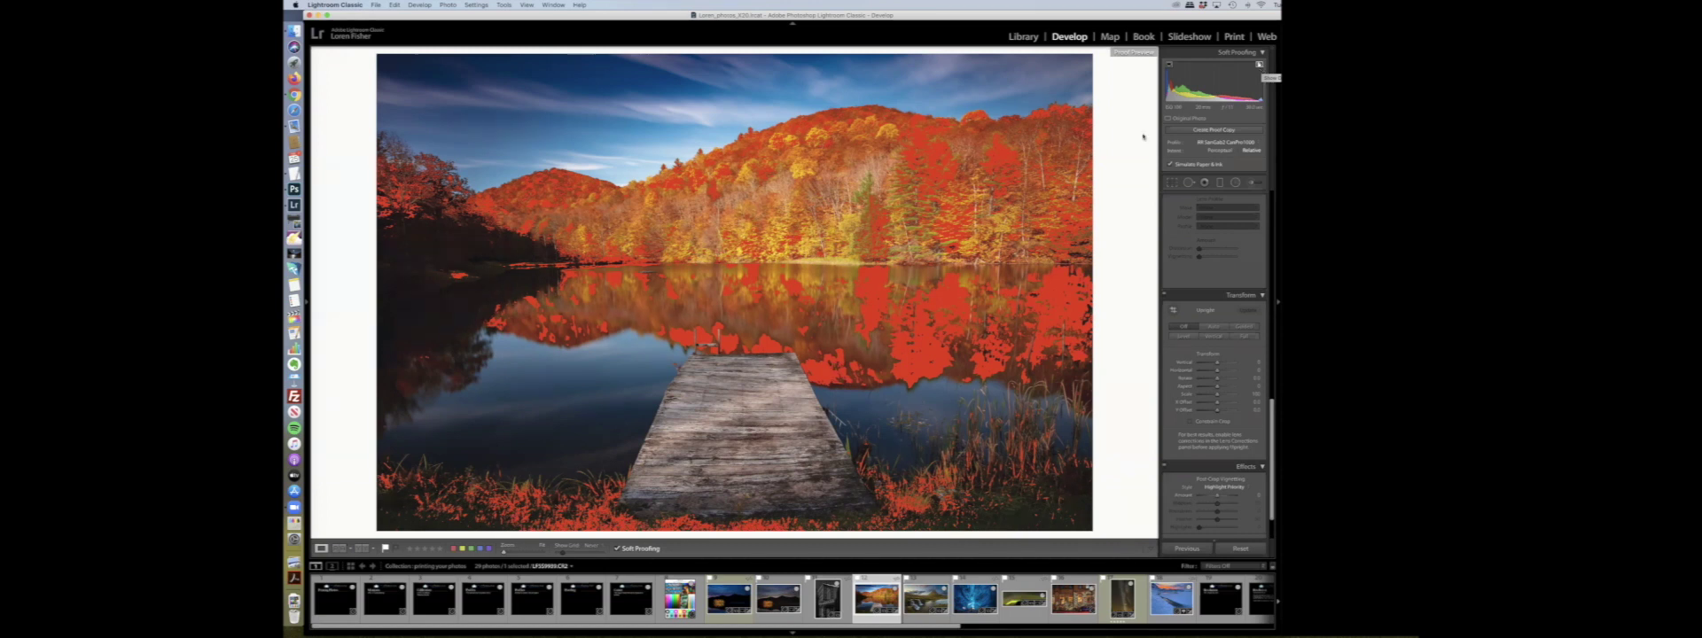
pyautogui.click(1258, 64)
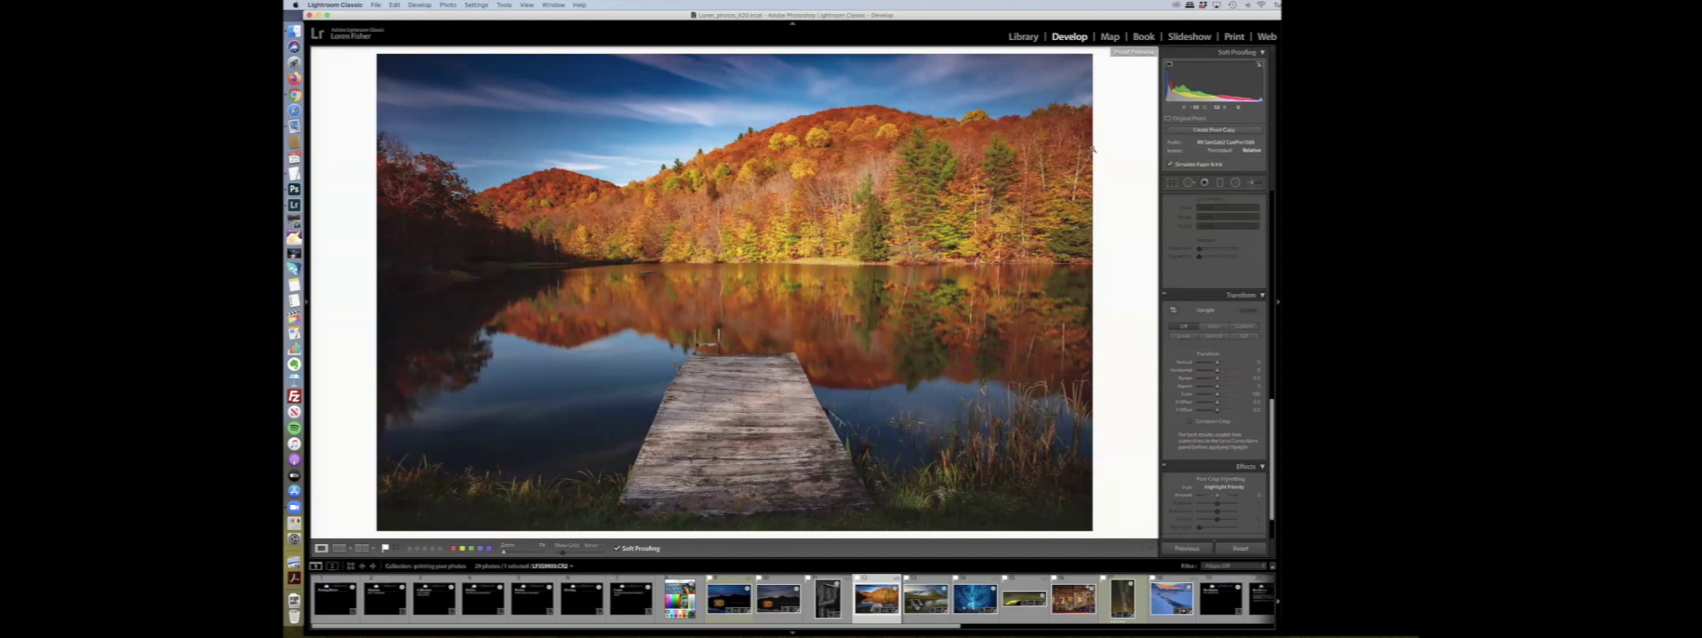
pyautogui.click(1259, 66)
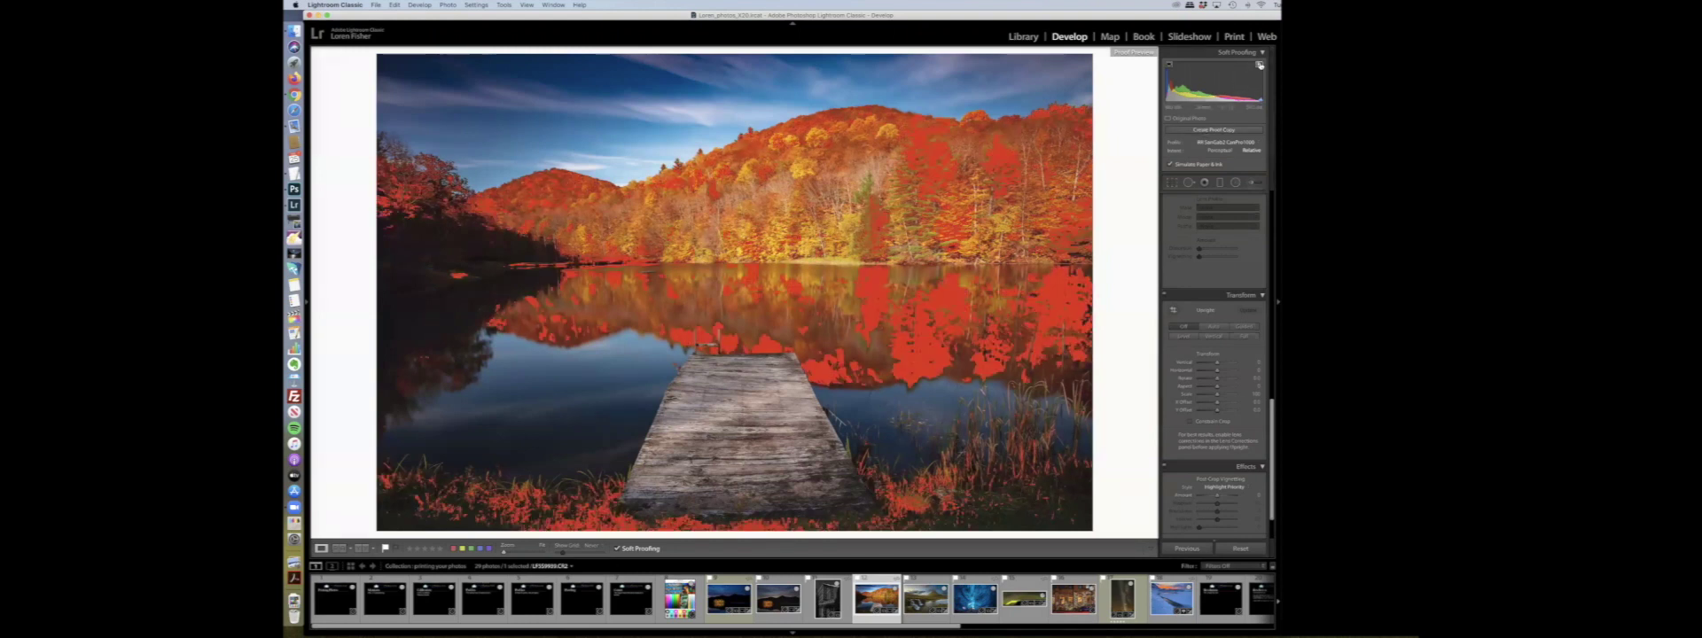
pyautogui.click(1258, 66)
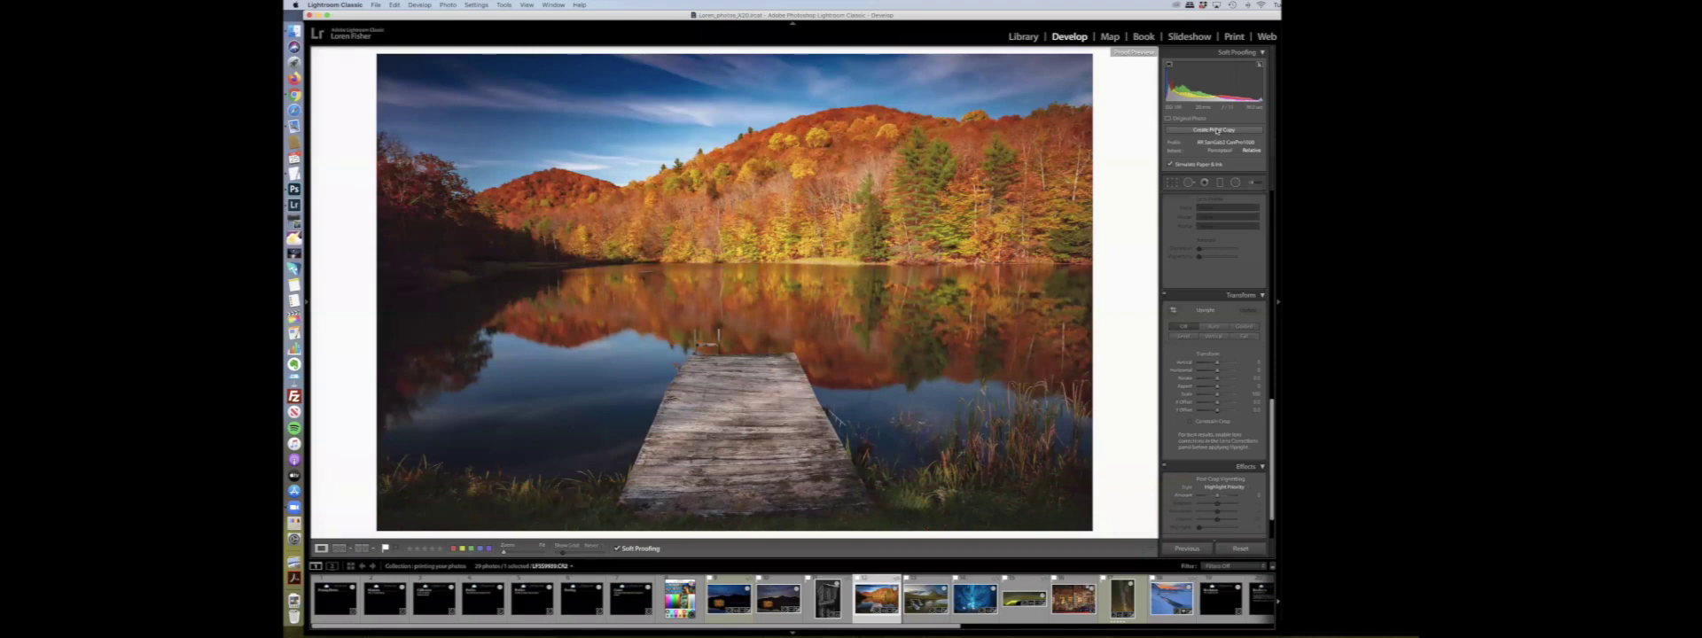
# Create a proof copy of the dock photo and turn on its destination gamut warning
pyautogui.click(1213, 129)
pyautogui.click(1258, 66)
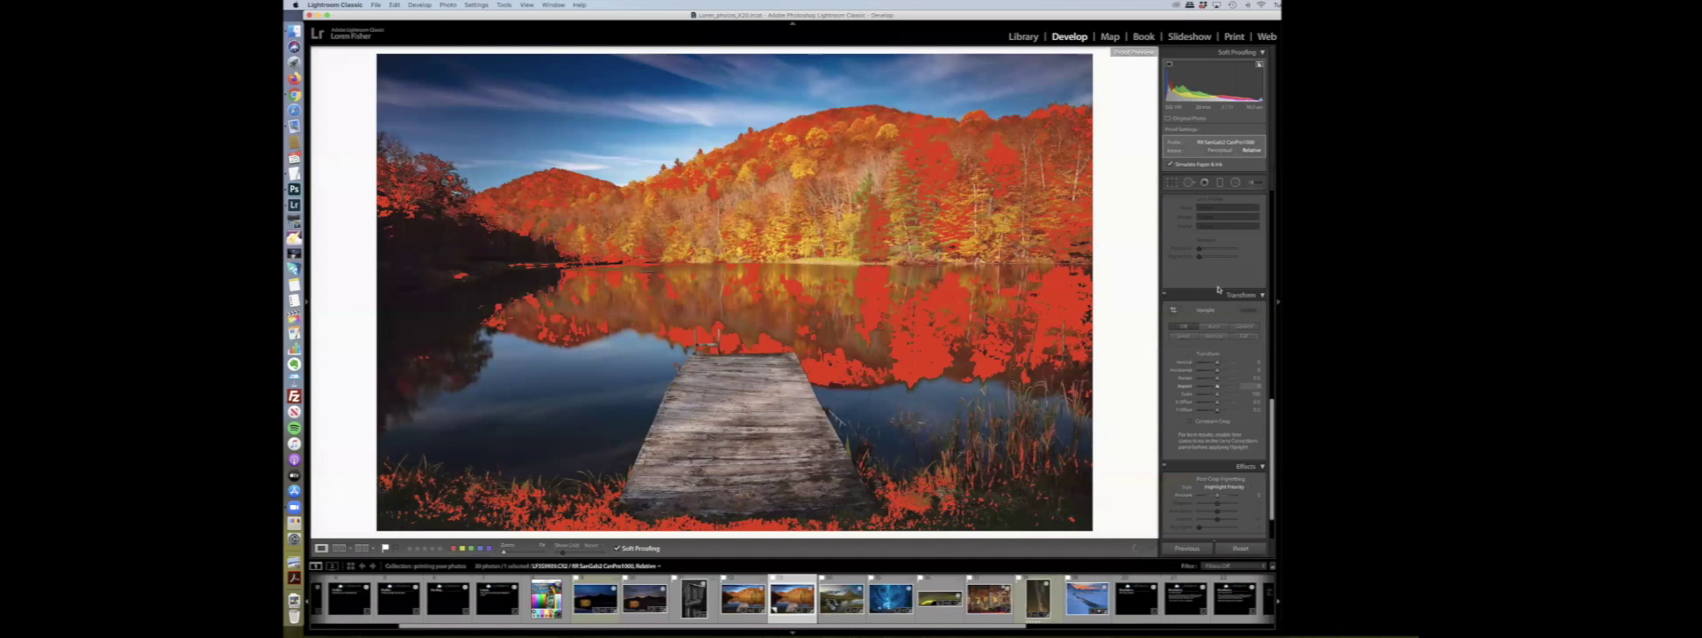
# Lower the proof copy's Vibrance until most of the red out-of-gamut areas disappear
pyautogui.scroll(10, 1215, 259)
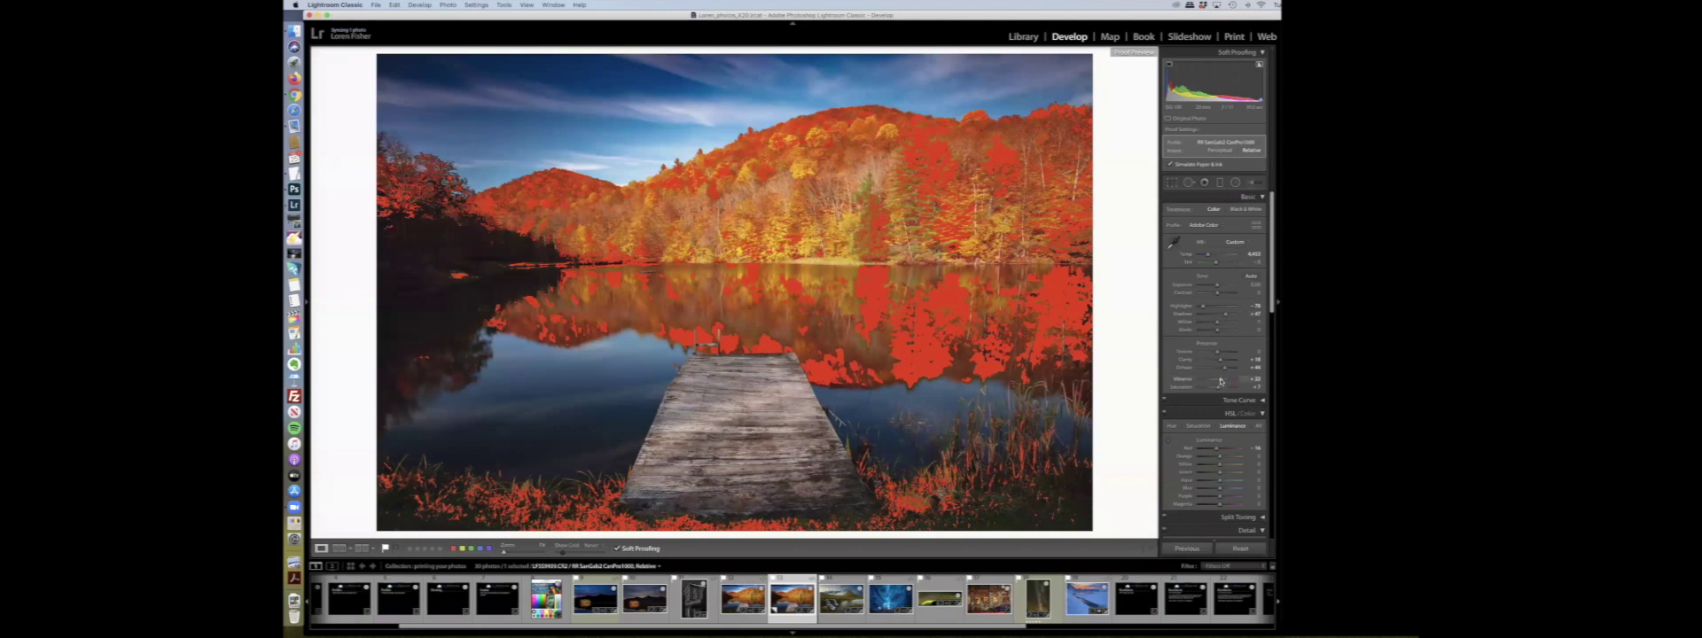
pyautogui.moveTo(1215, 381); pyautogui.dragTo(1213, 381)
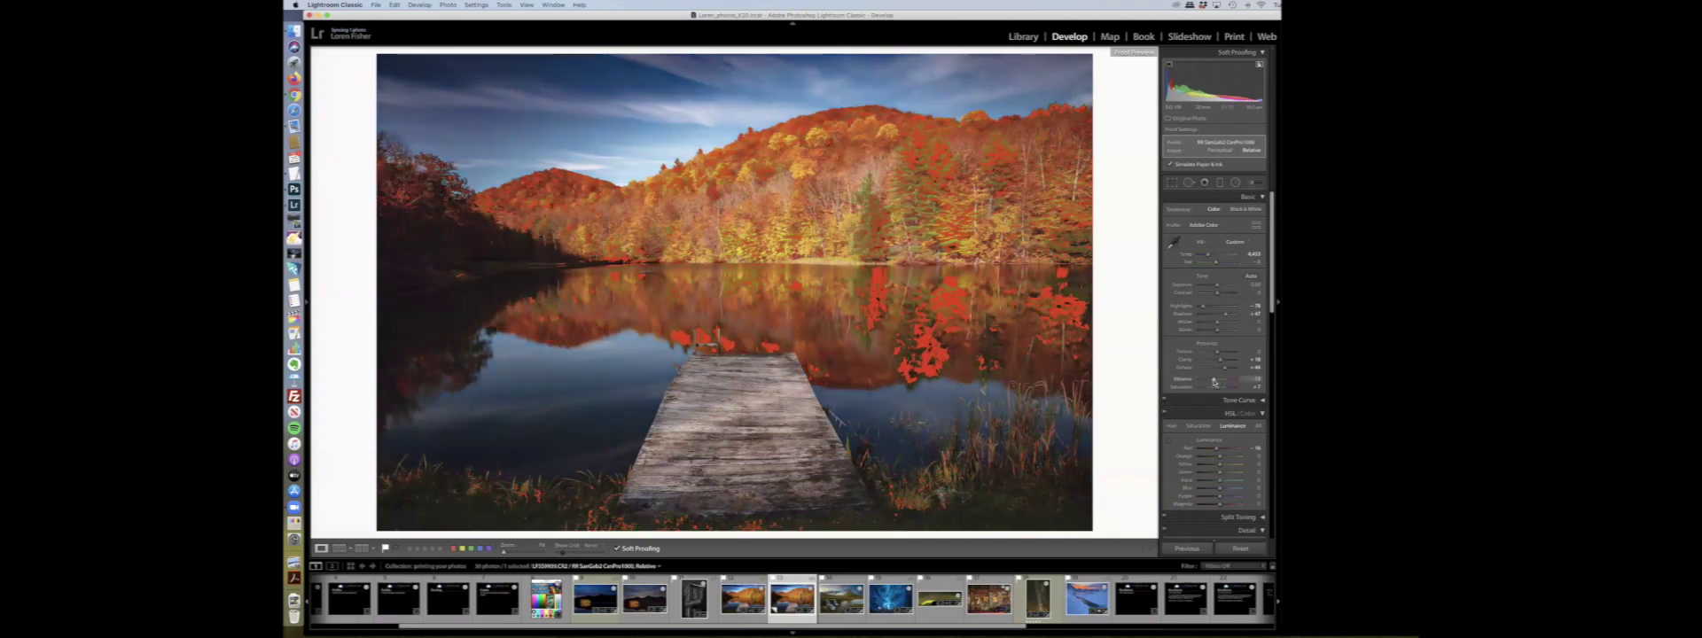
pyautogui.moveTo(1214, 381); pyautogui.dragTo(1211, 381)
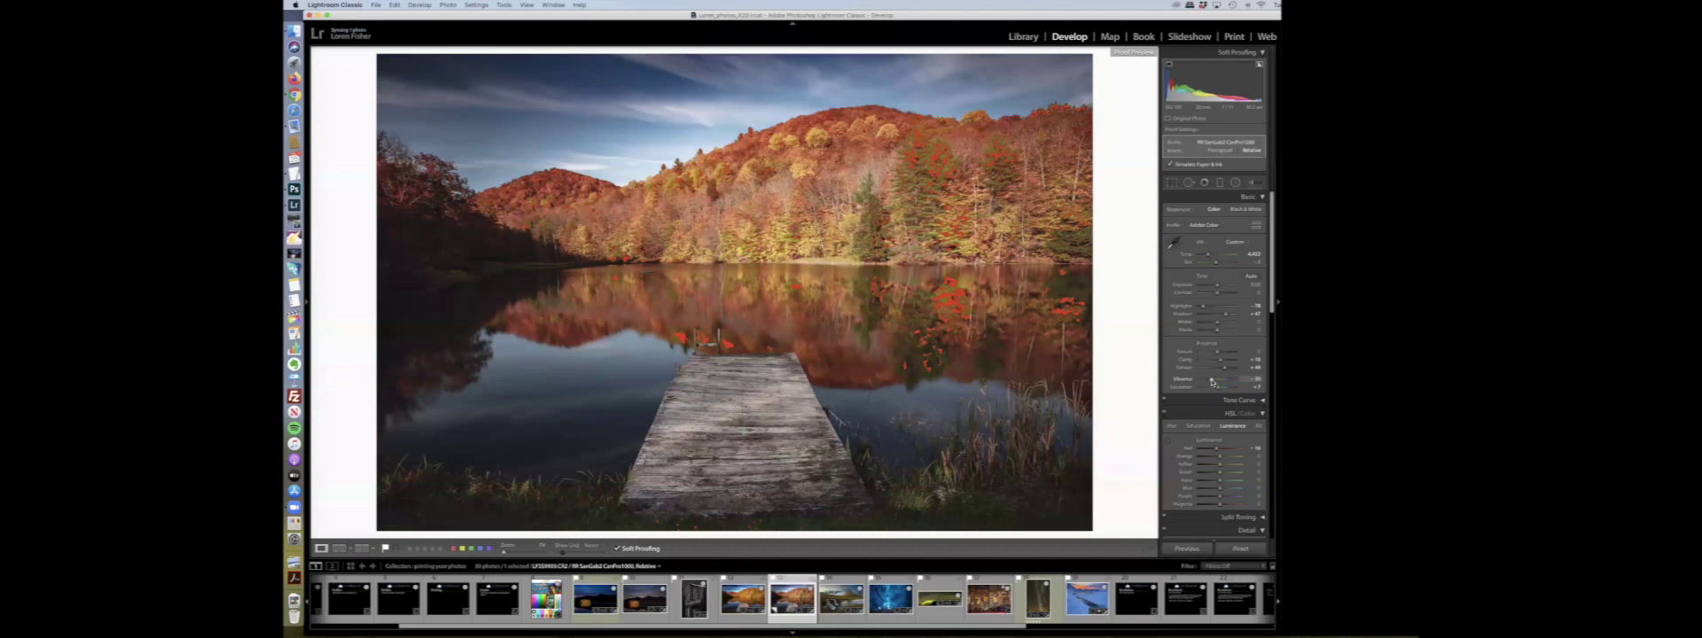
pyautogui.moveTo(1211, 381); pyautogui.dragTo(1213, 381)
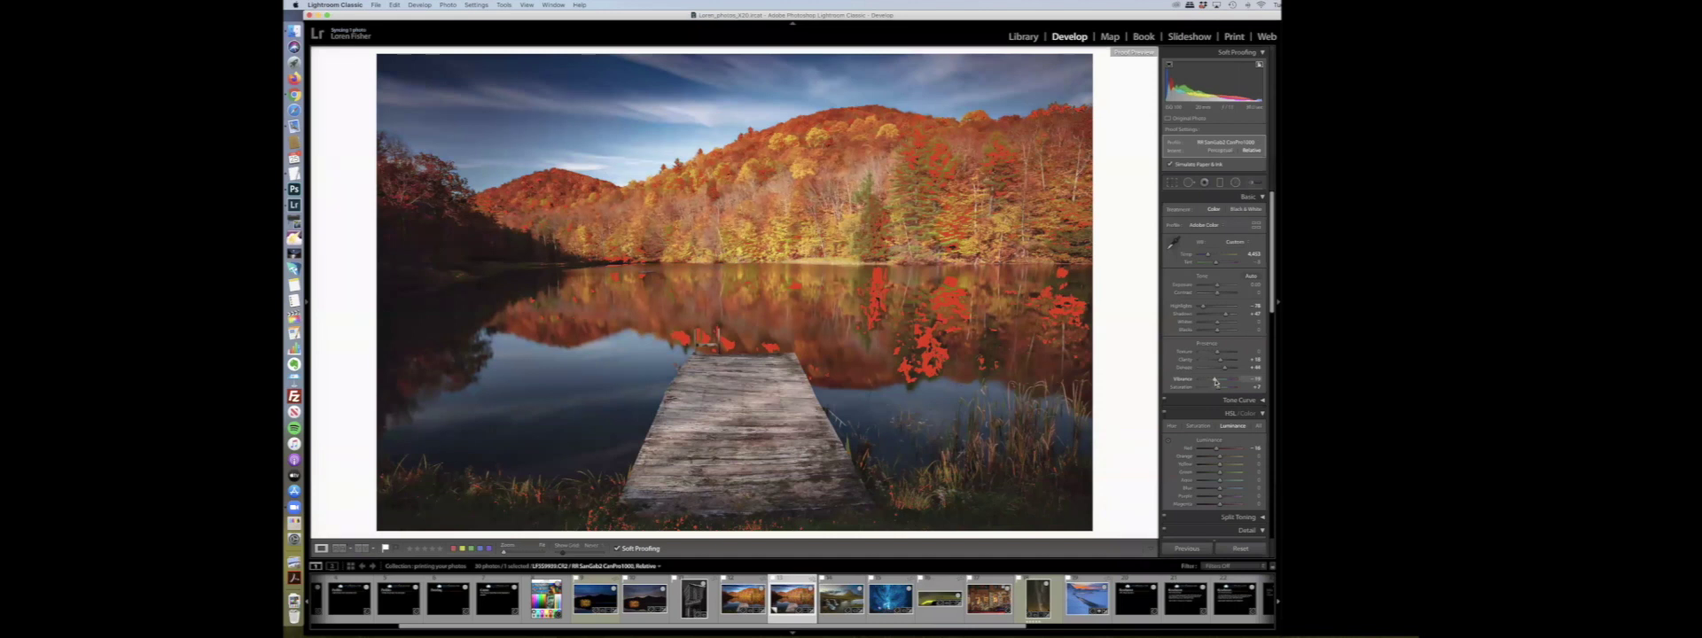
# Raise the proof copy's Vibrance again and turn off the destination gamut warning, keeping the current paper profile
pyautogui.moveTo(1215, 381); pyautogui.dragTo(1218, 381)
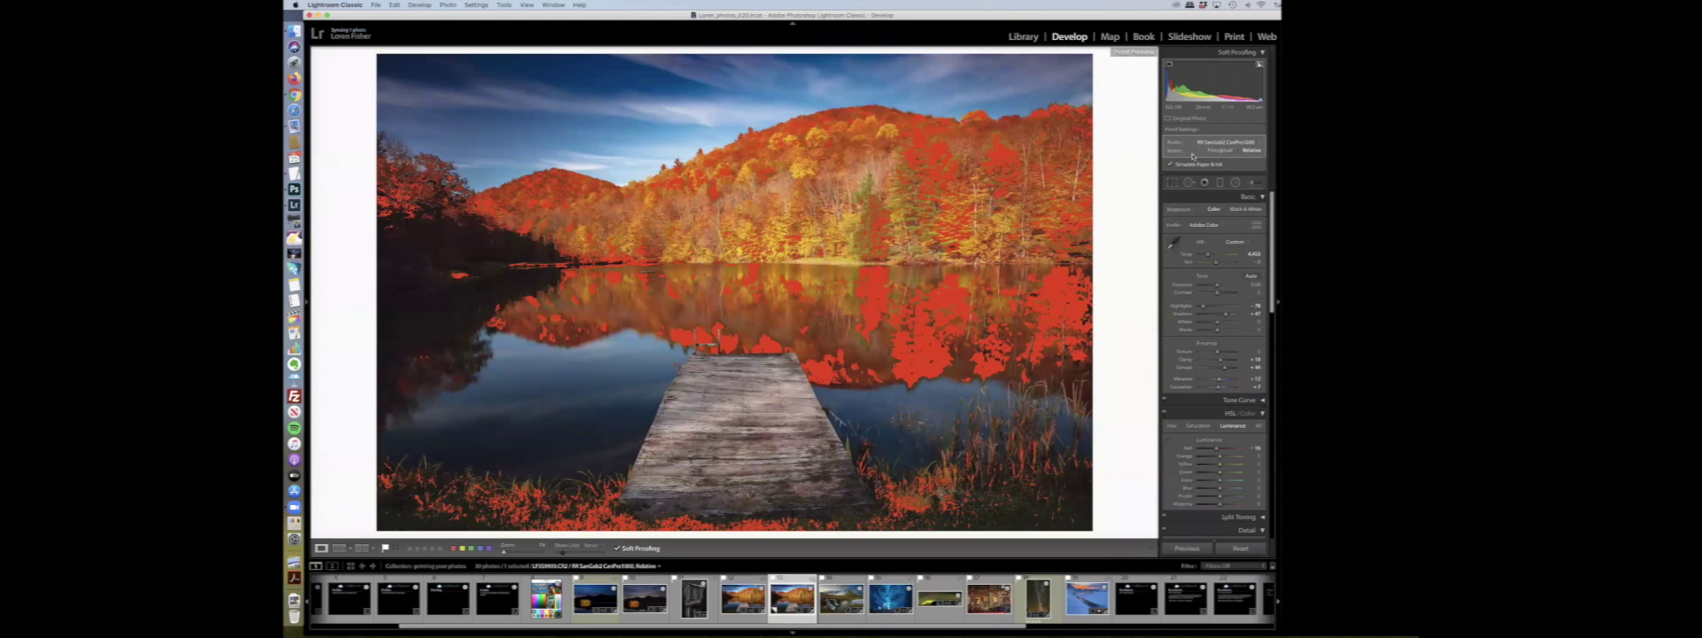
pyautogui.click(1235, 145)
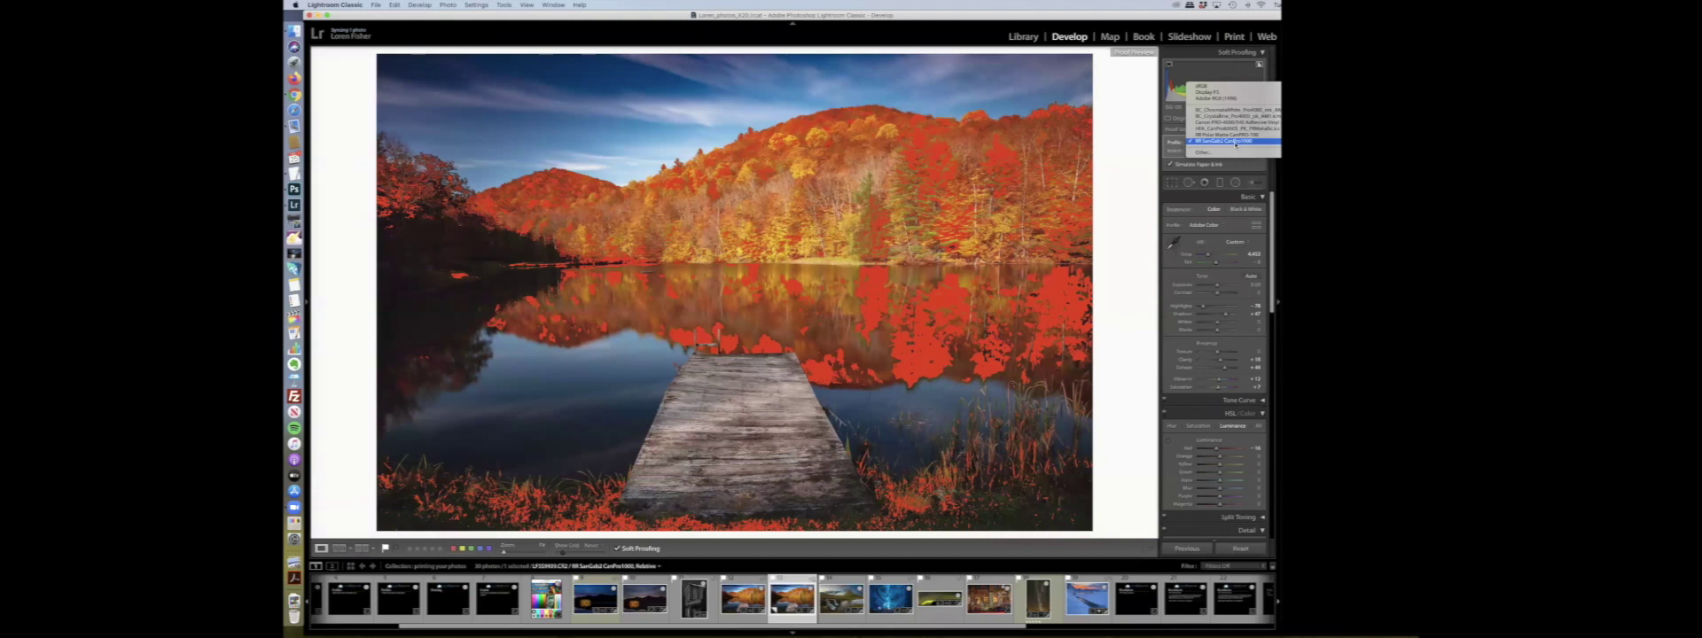
pyautogui.click(1235, 142)
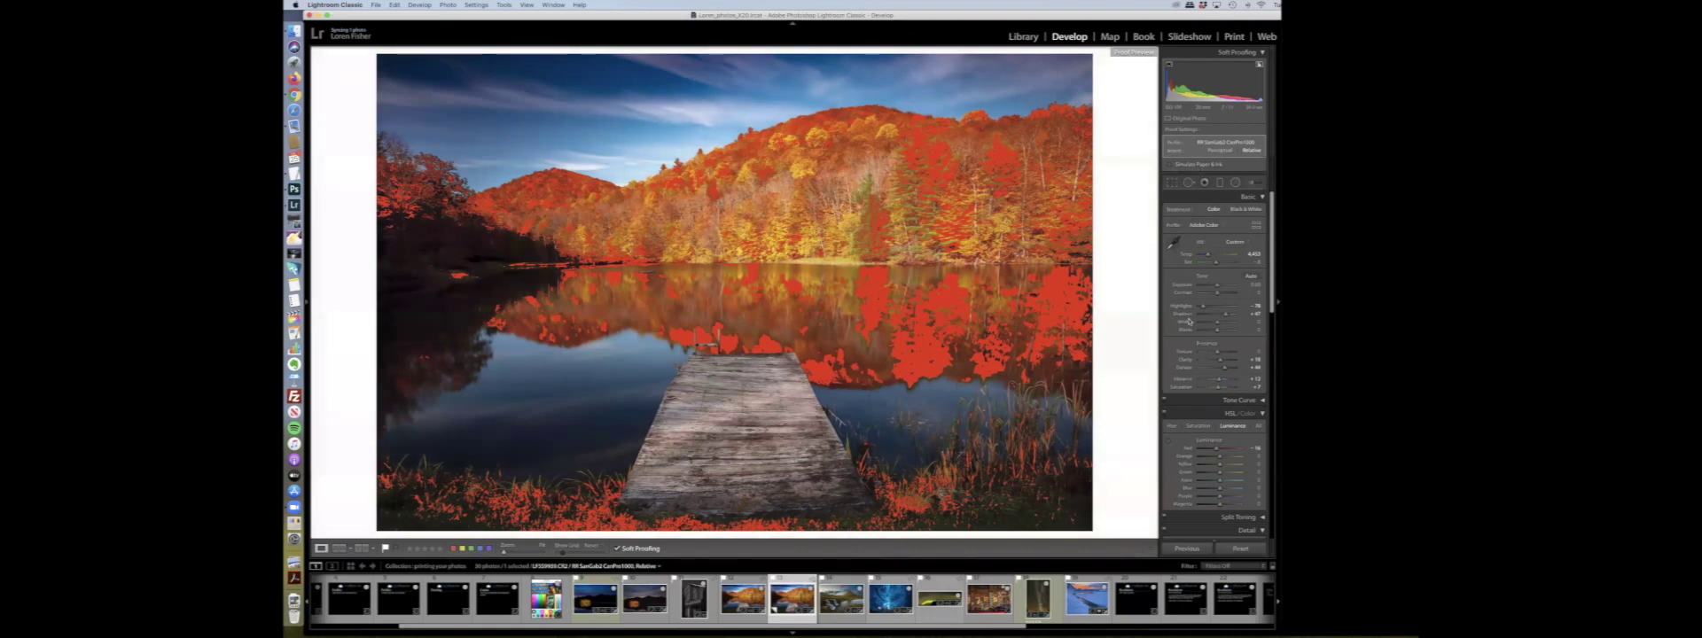
pyautogui.click(1257, 66)
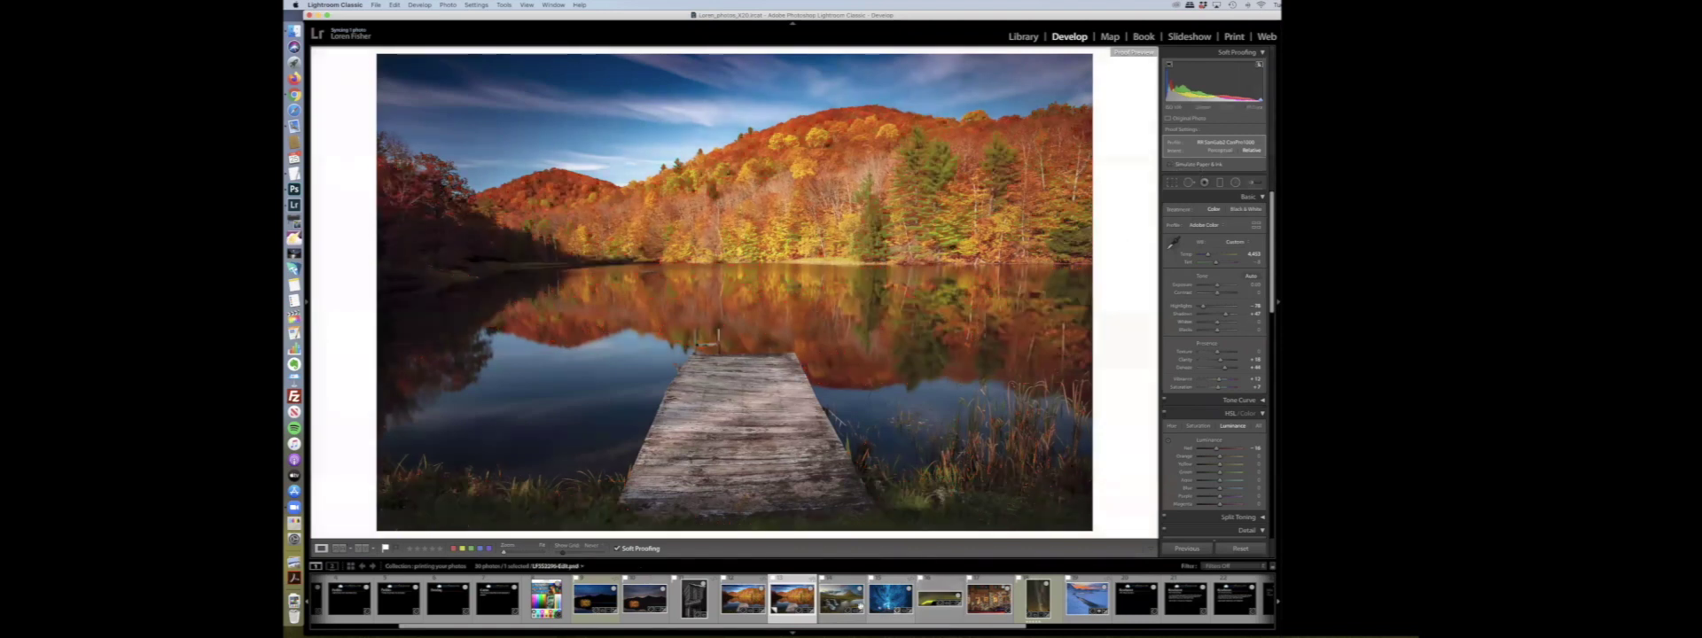
# Simulate paper and ink on the waterfall photo and compare it with the destination gamut warning on and off
pyautogui.click(841, 603)
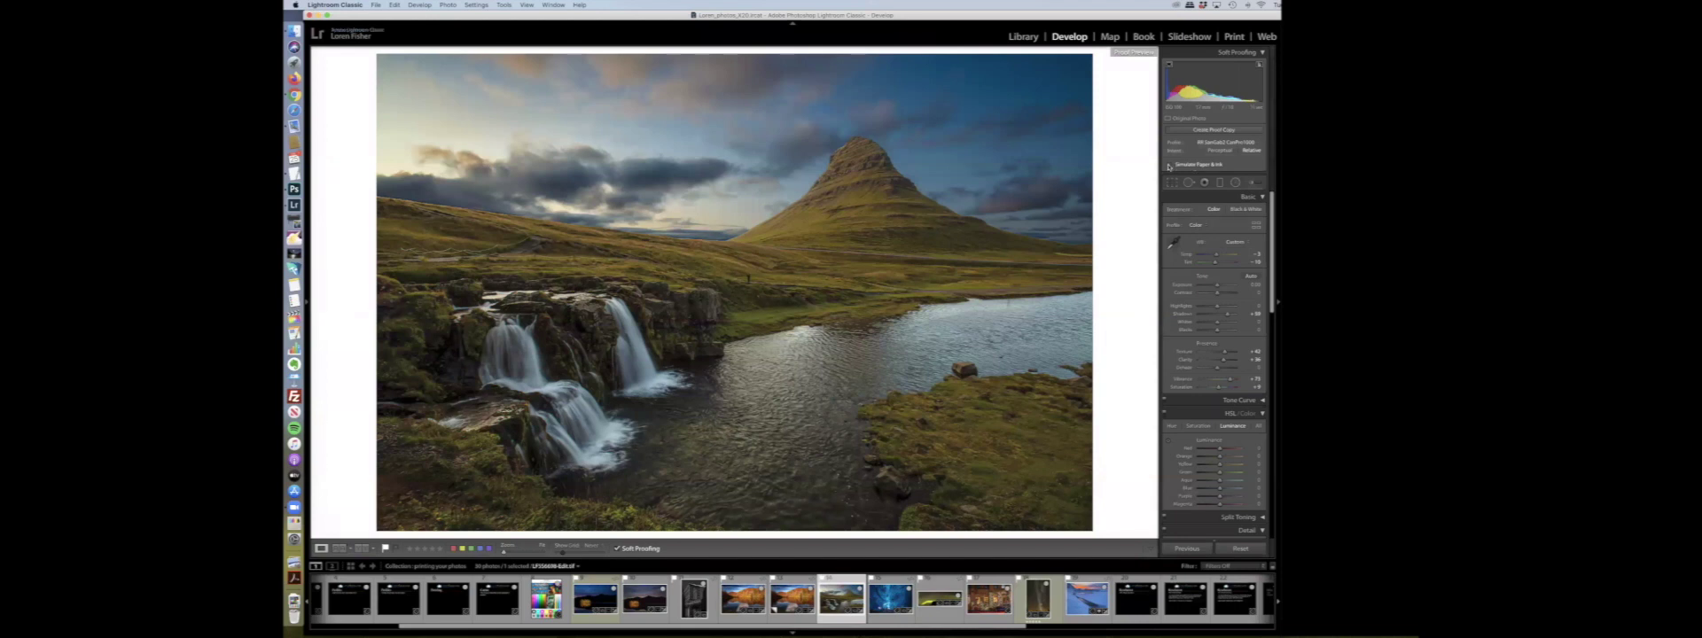
pyautogui.click(1169, 165)
pyautogui.click(1259, 65)
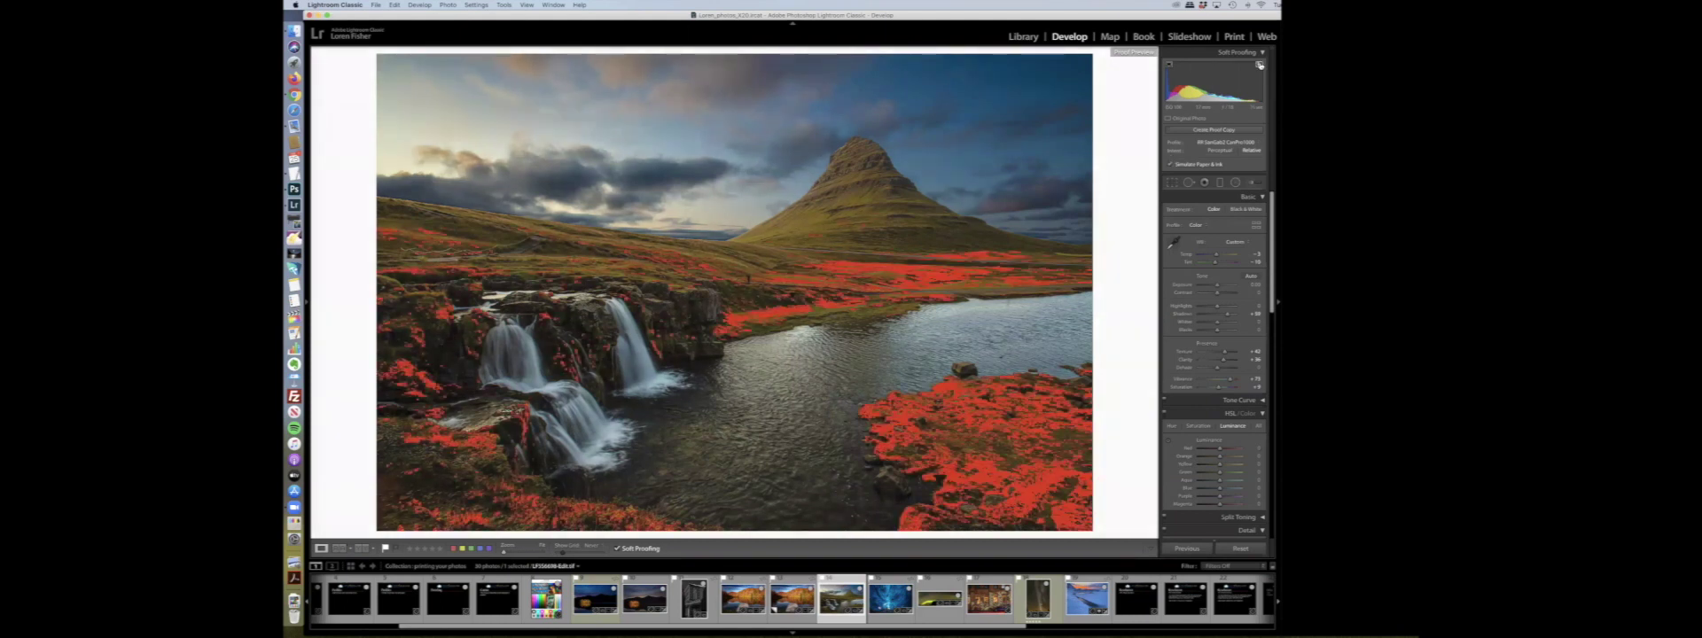
pyautogui.hotkey('shift', 's')
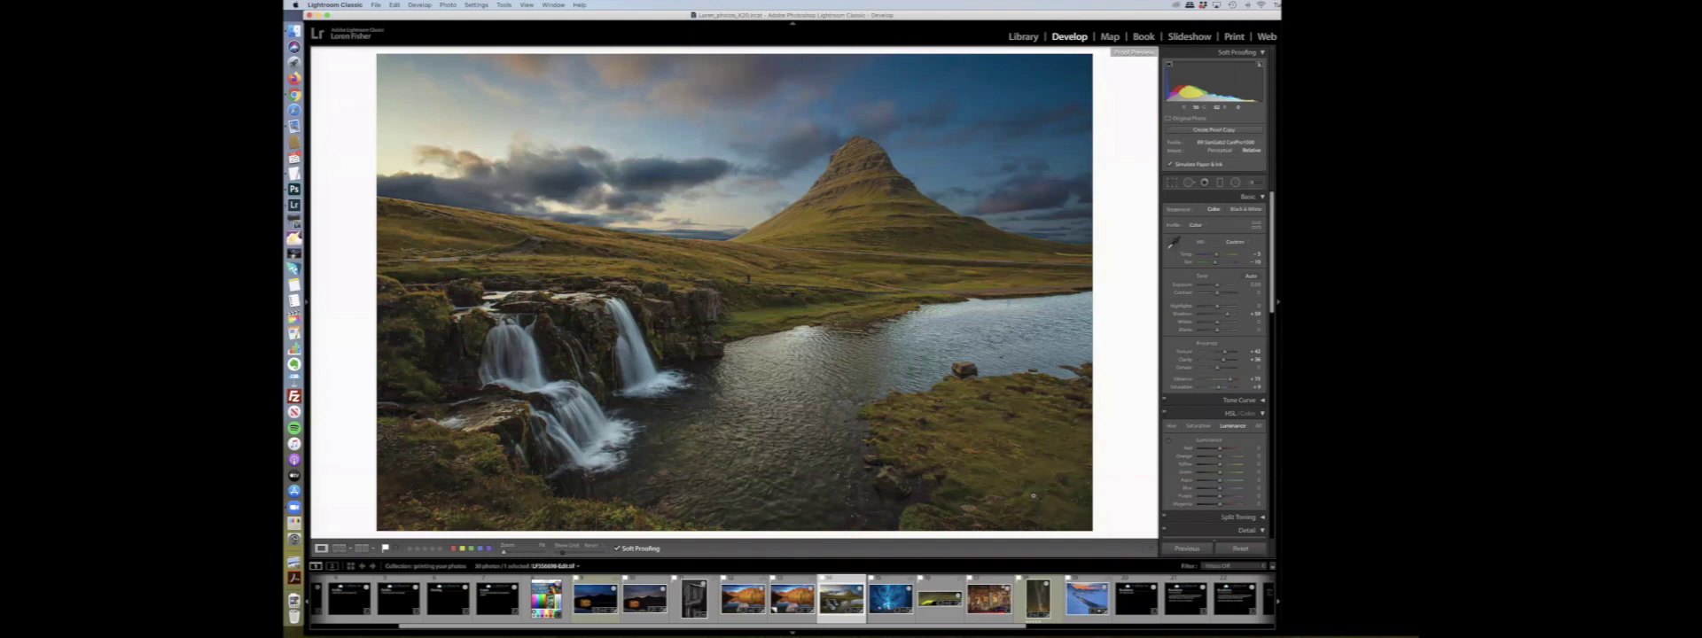
pyautogui.click(1258, 64)
pyautogui.moveTo(1258, 65)
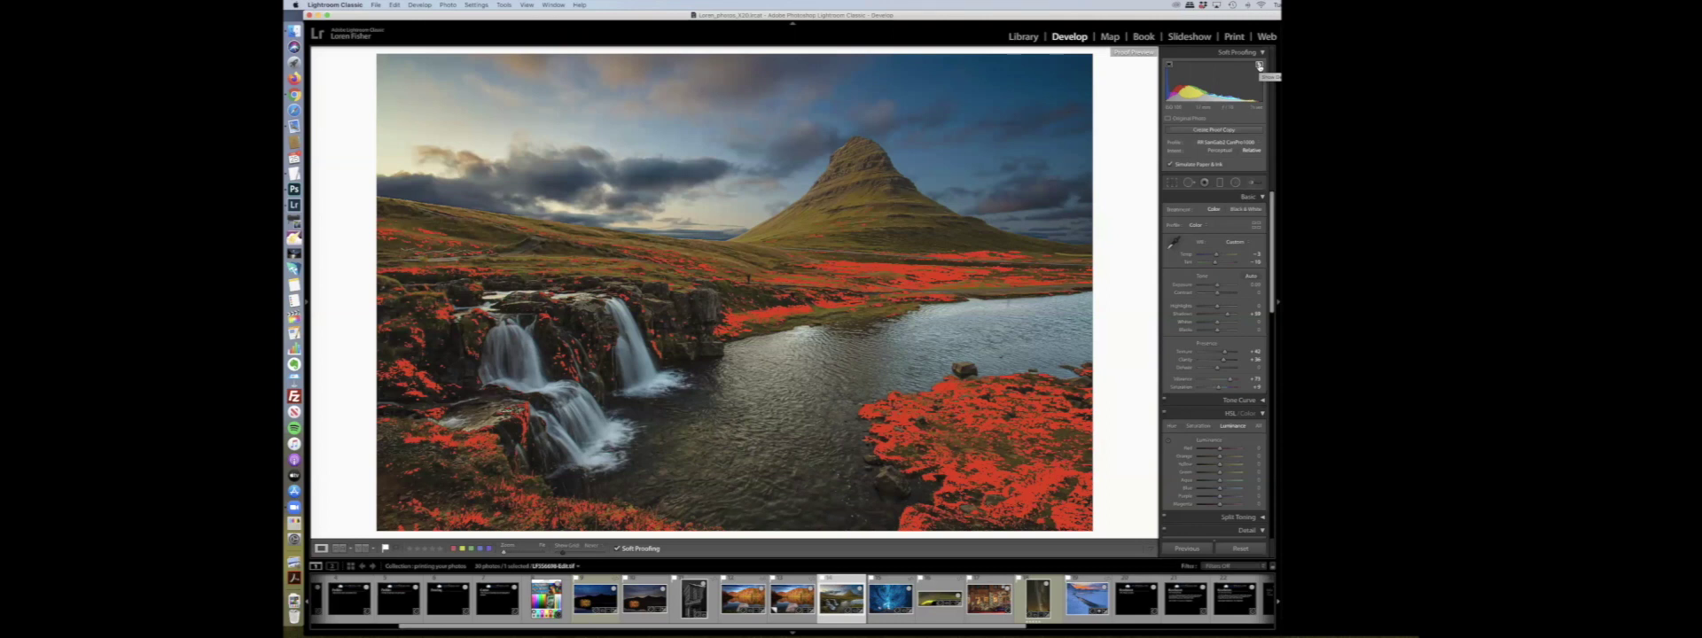
pyautogui.click(1258, 66)
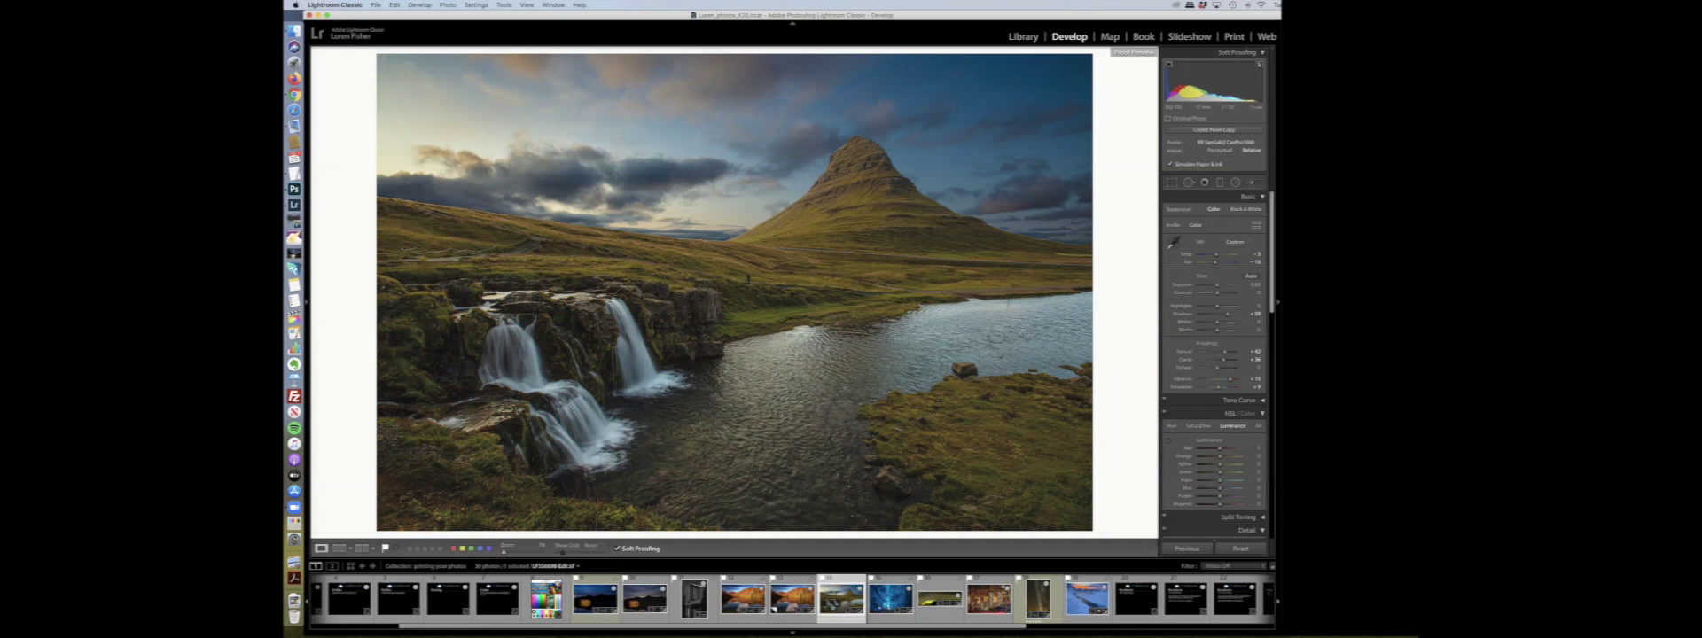
# Turn off soft proofing and look over the waterfall photo's print layout and color management settings, returning to Develop
pyautogui.click(617, 548)
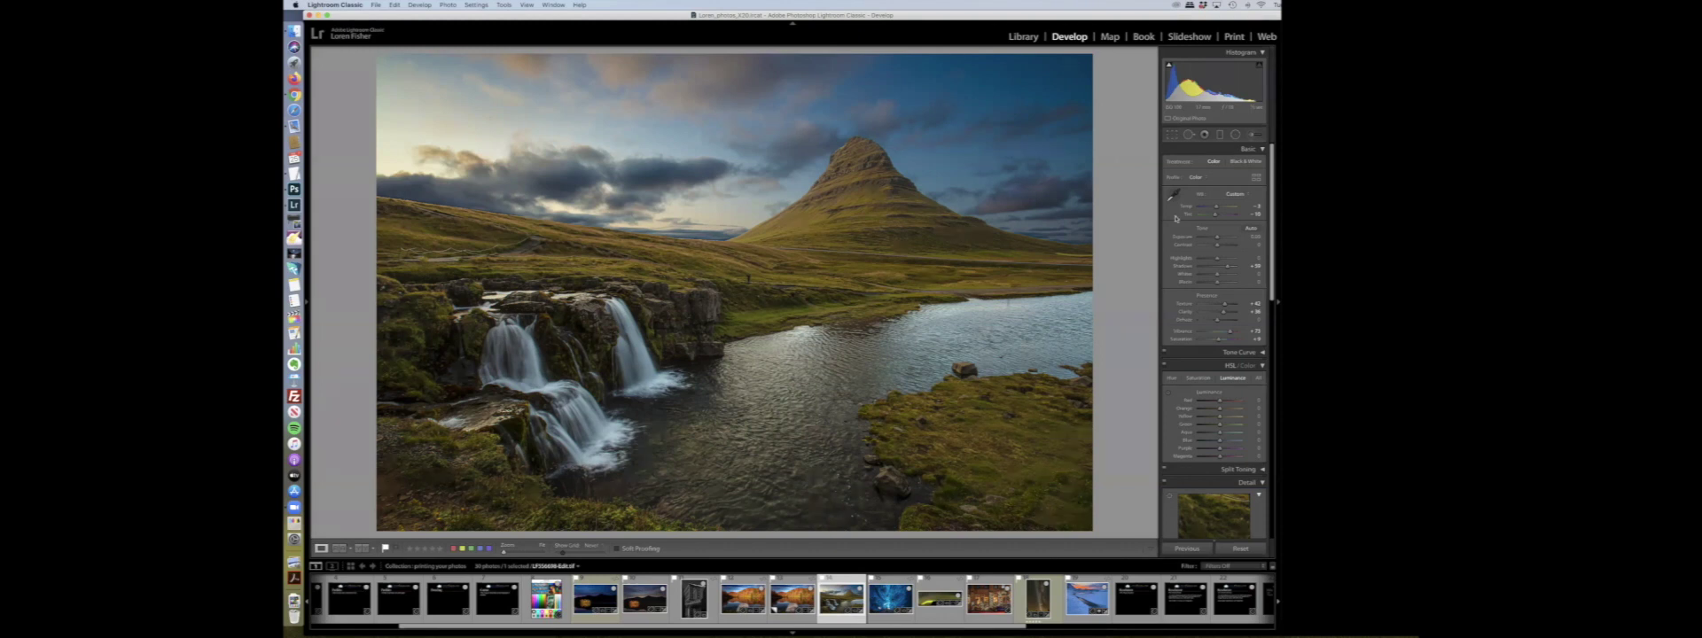
pyautogui.click(1244, 33)
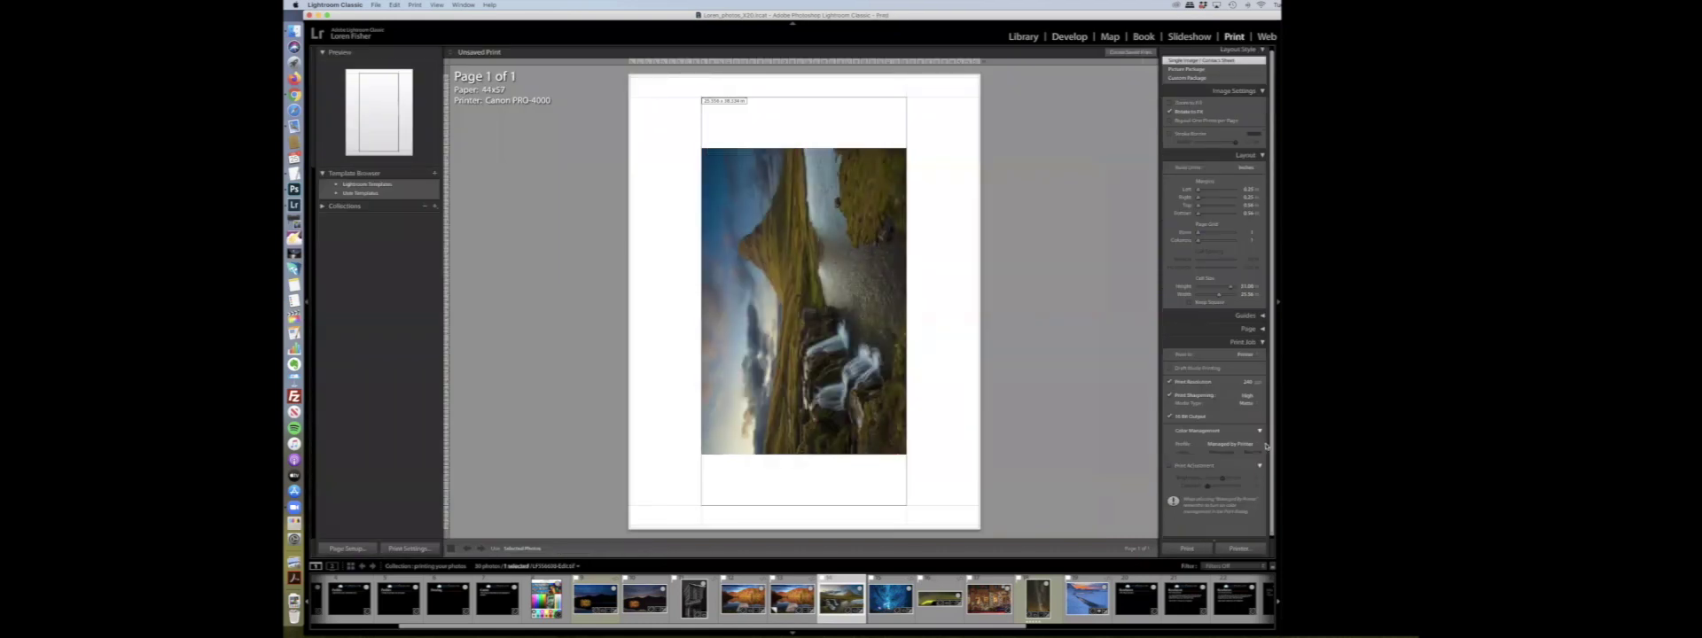
pyautogui.scroll(-1, 1269, 469)
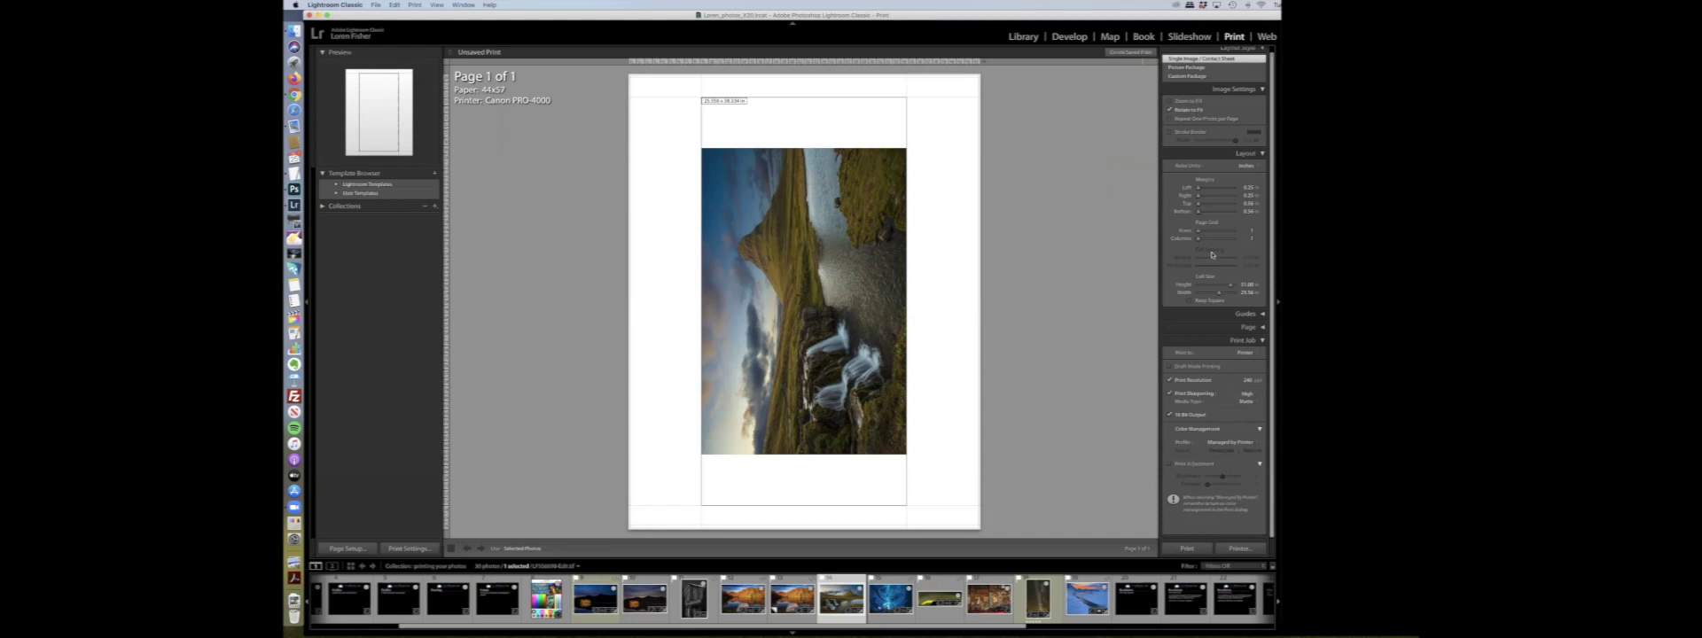
pyautogui.click(1069, 36)
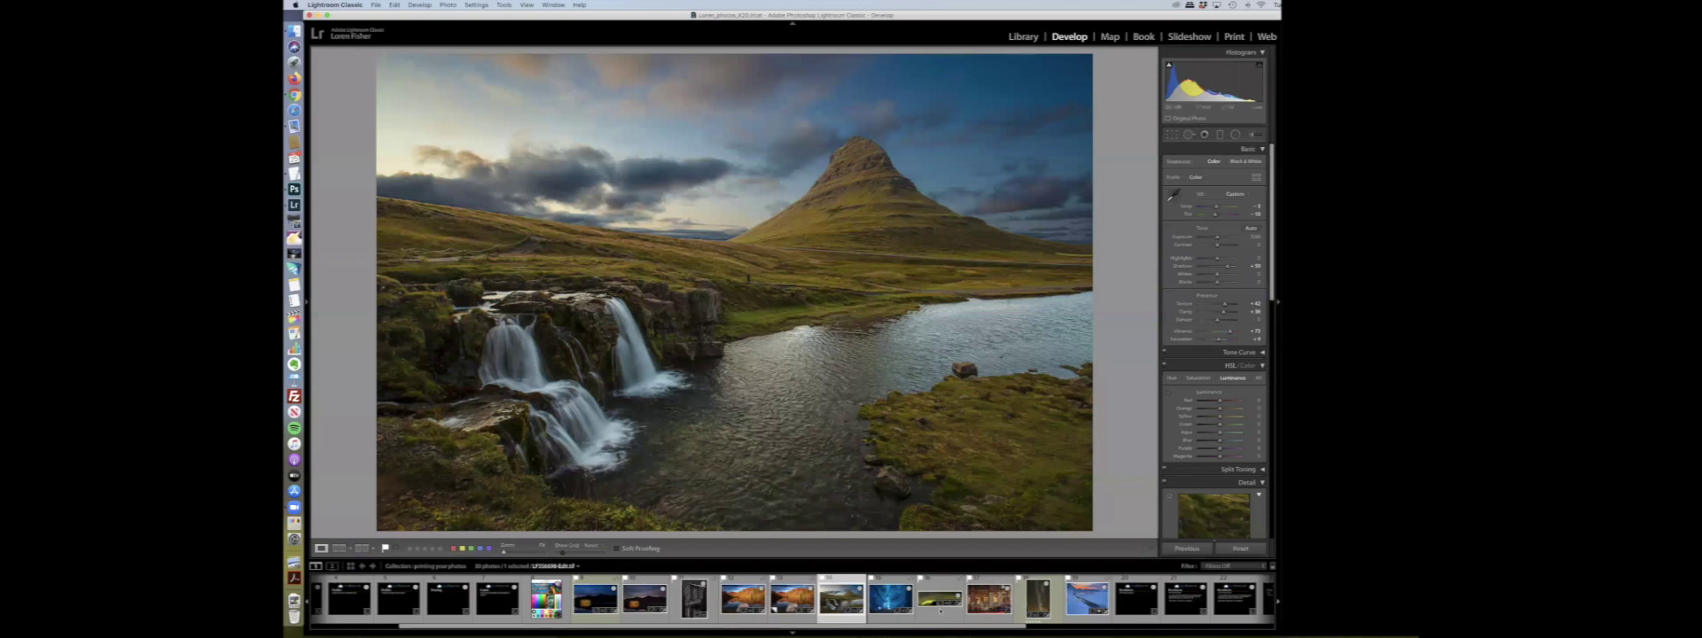
# Soft proof the blue ice cave photo and compare it with the destination gamut warning on and off
pyautogui.click(883, 601)
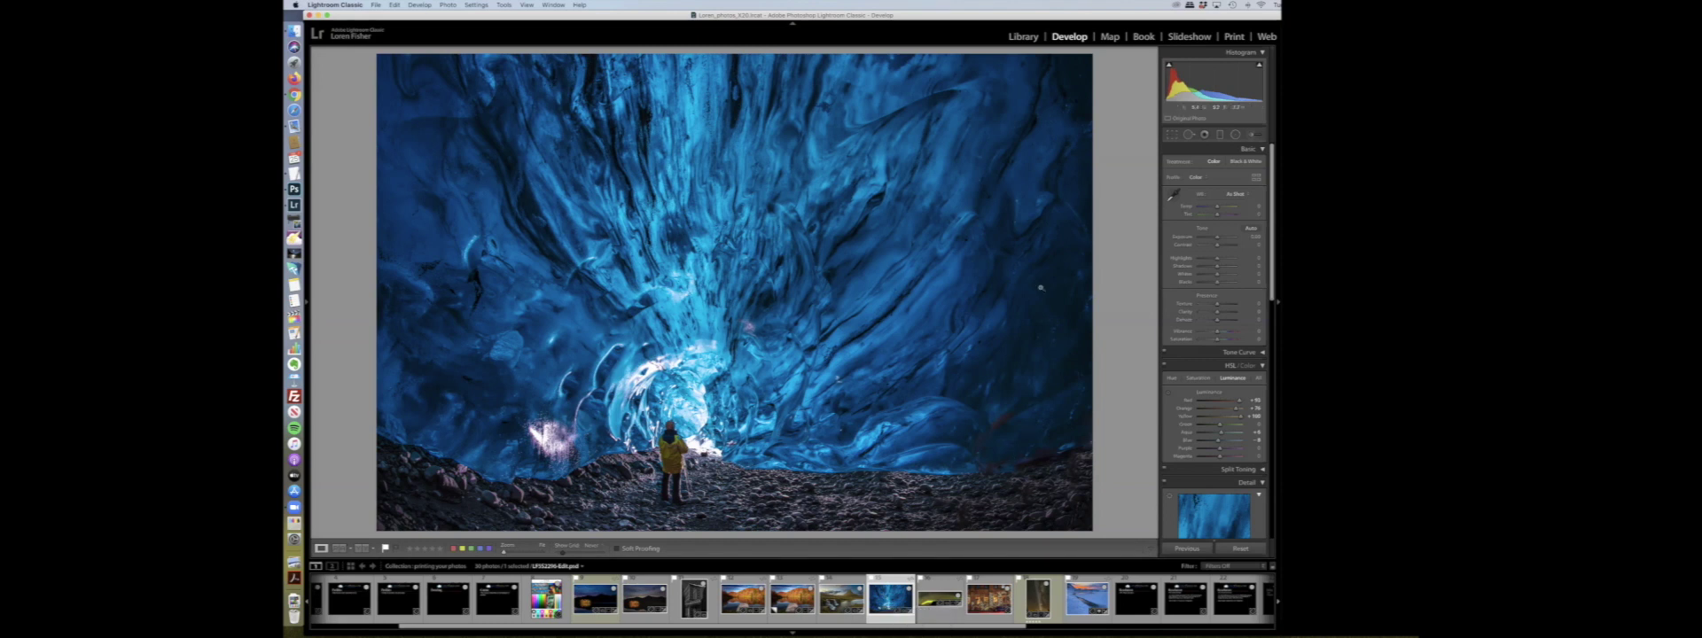
pyautogui.click(615, 548)
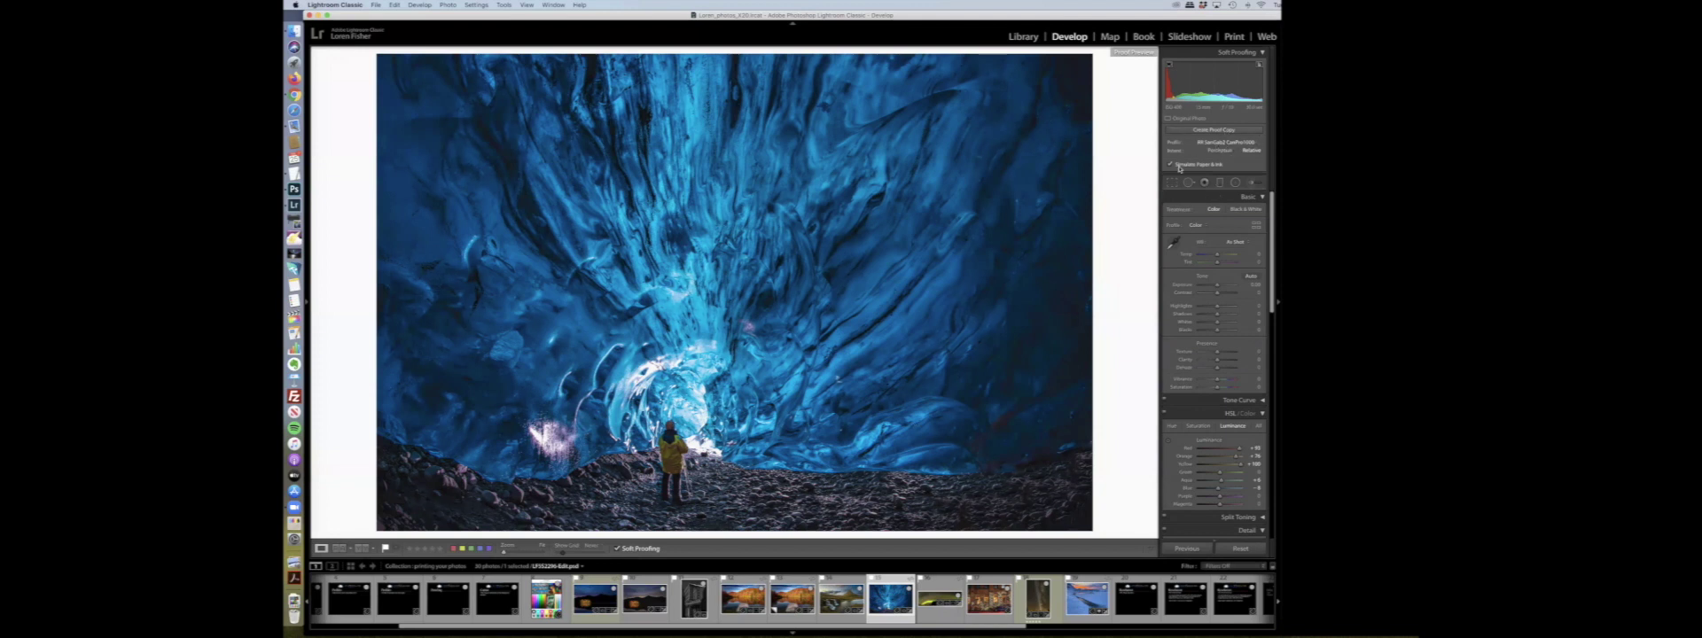
pyautogui.click(1260, 65)
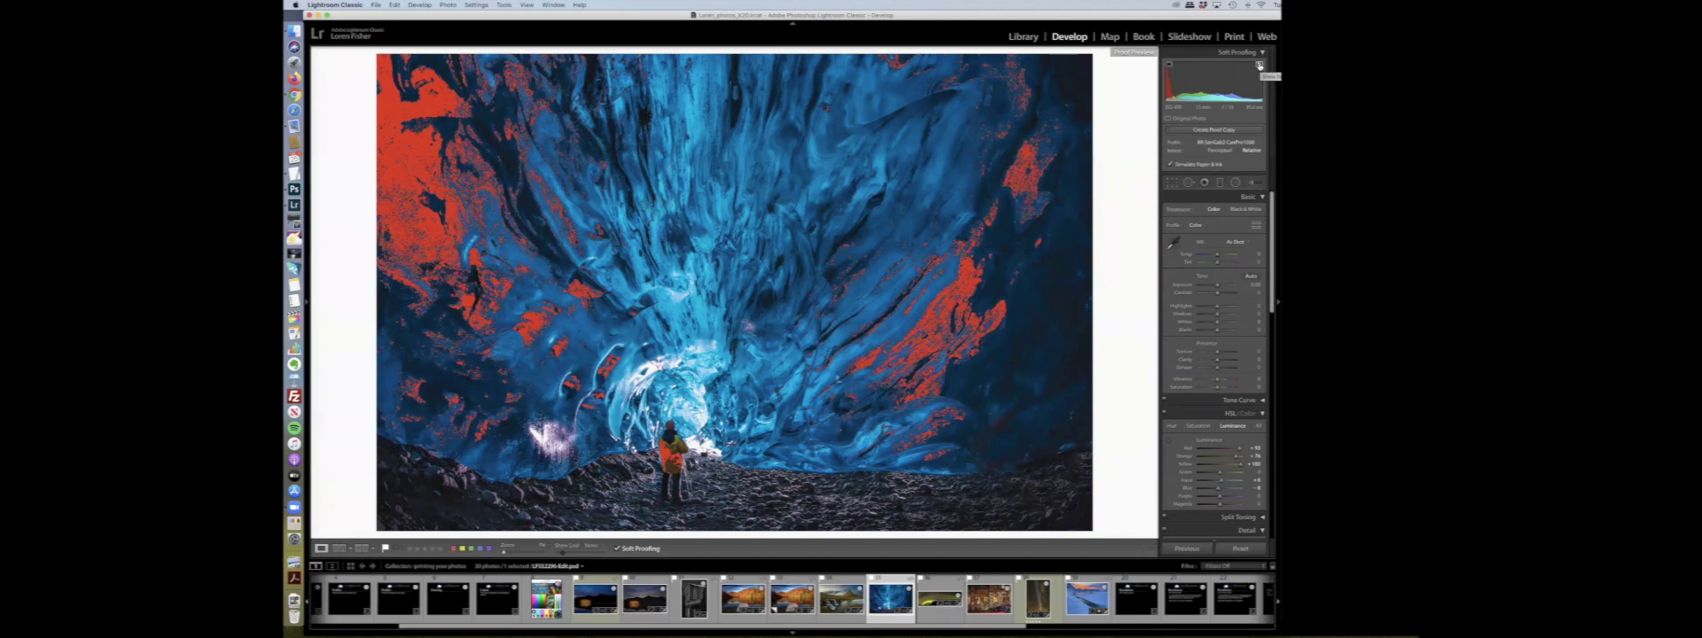
pyautogui.click(1258, 64)
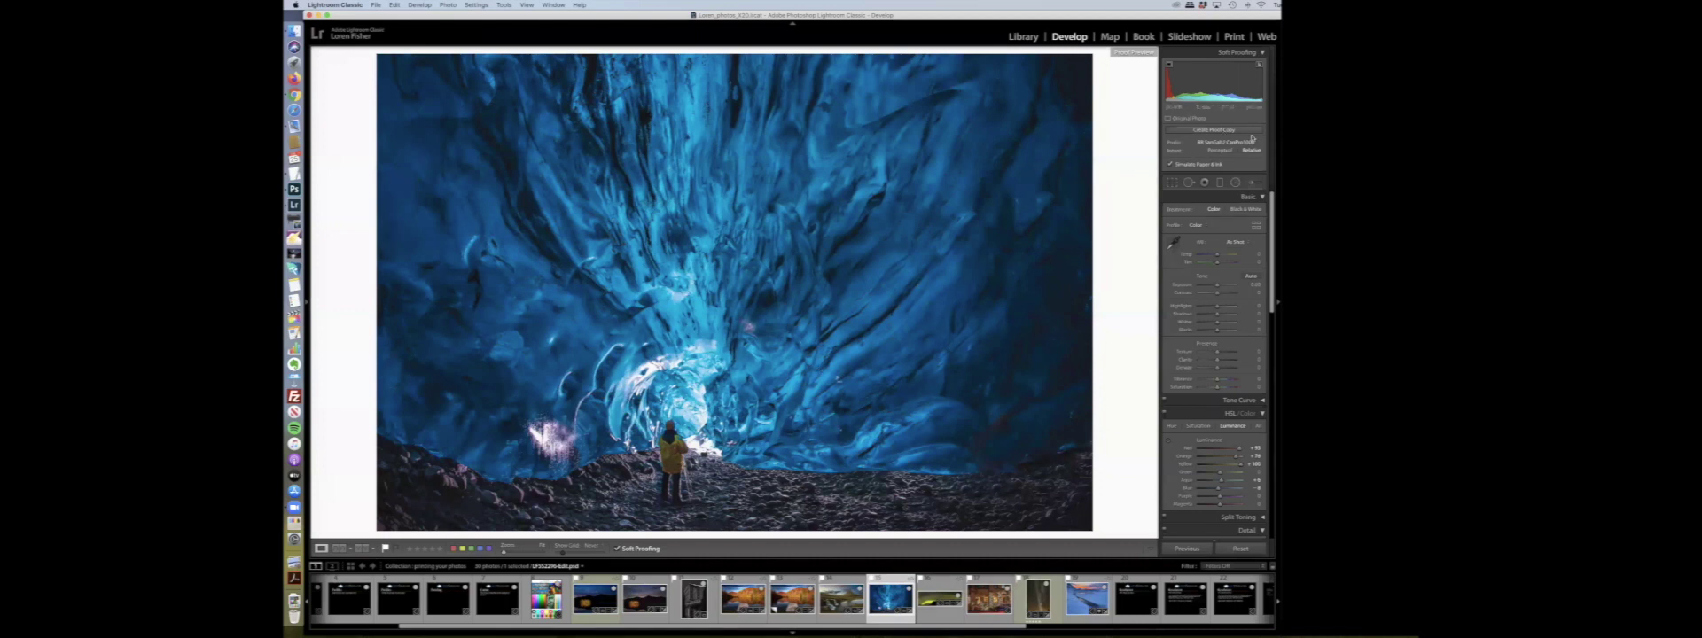
pyautogui.click(1259, 65)
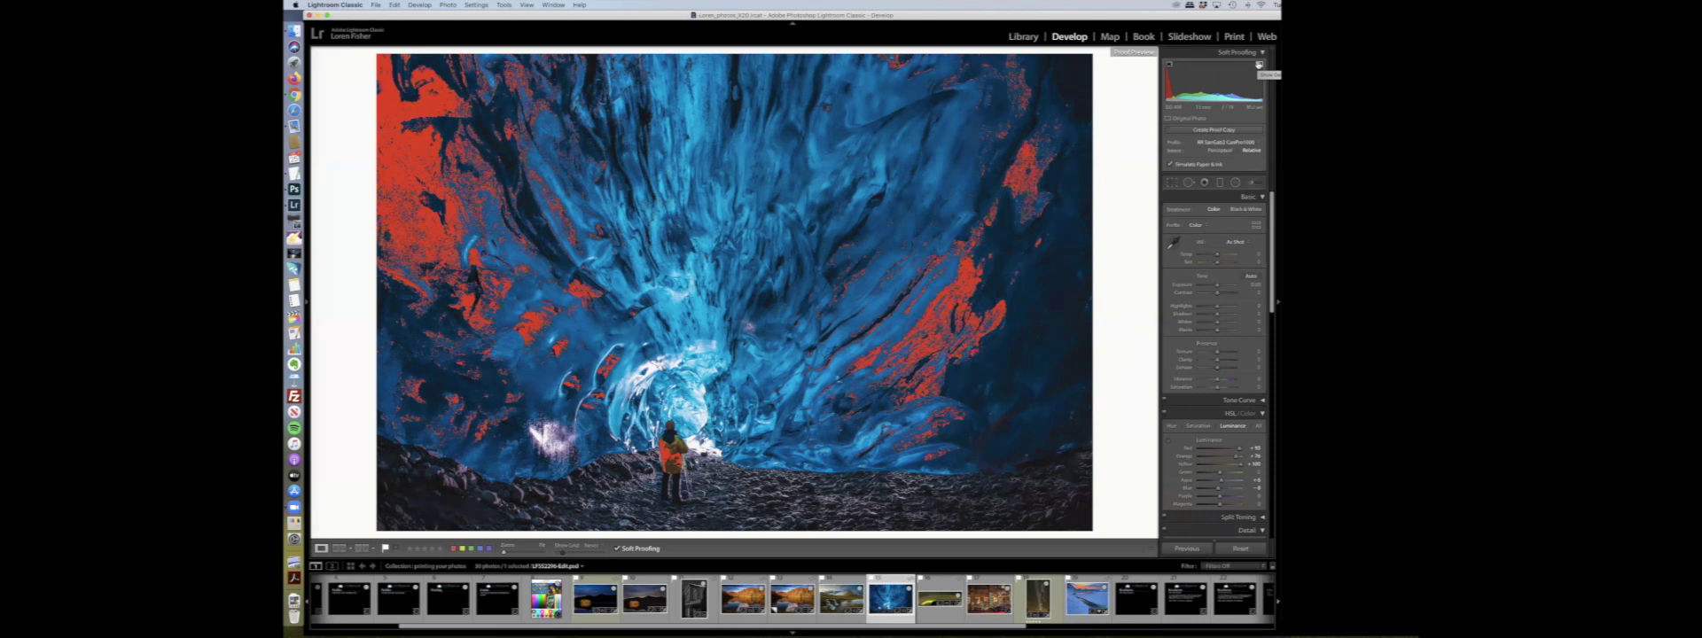
pyautogui.click(1258, 65)
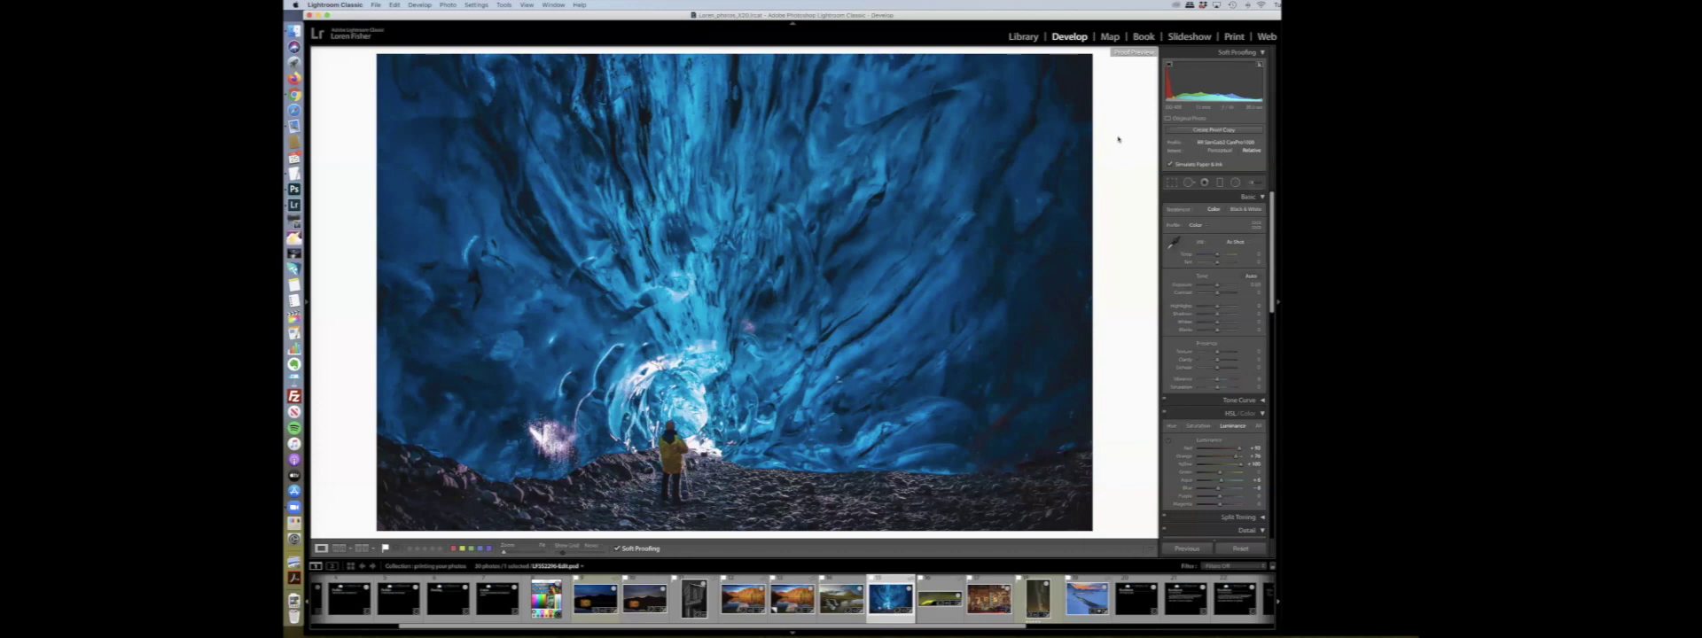
# Check the green aurora panorama for unprintable colors, leaving its destination gamut warning off
pyautogui.click(938, 600)
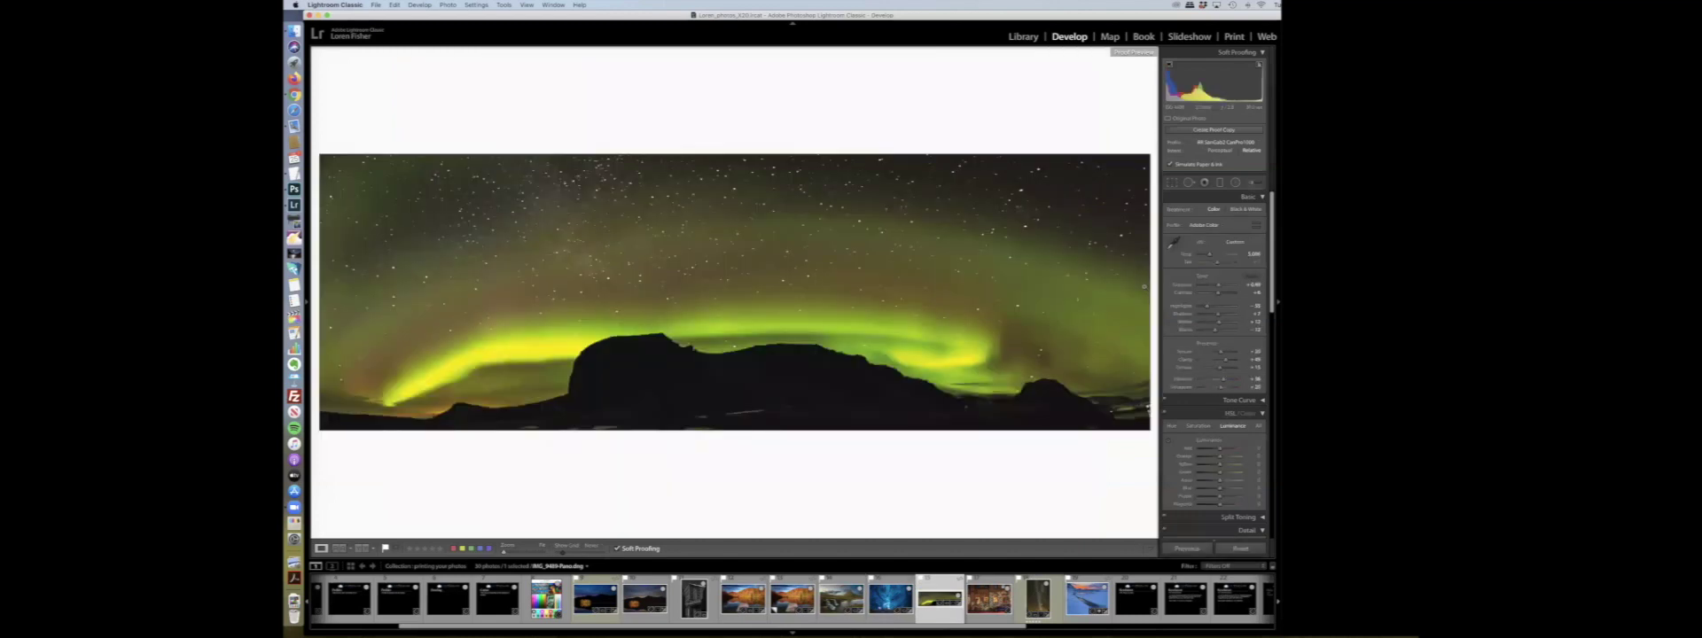
pyautogui.click(1260, 66)
pyautogui.moveTo(1259, 65)
pyautogui.click(1259, 66)
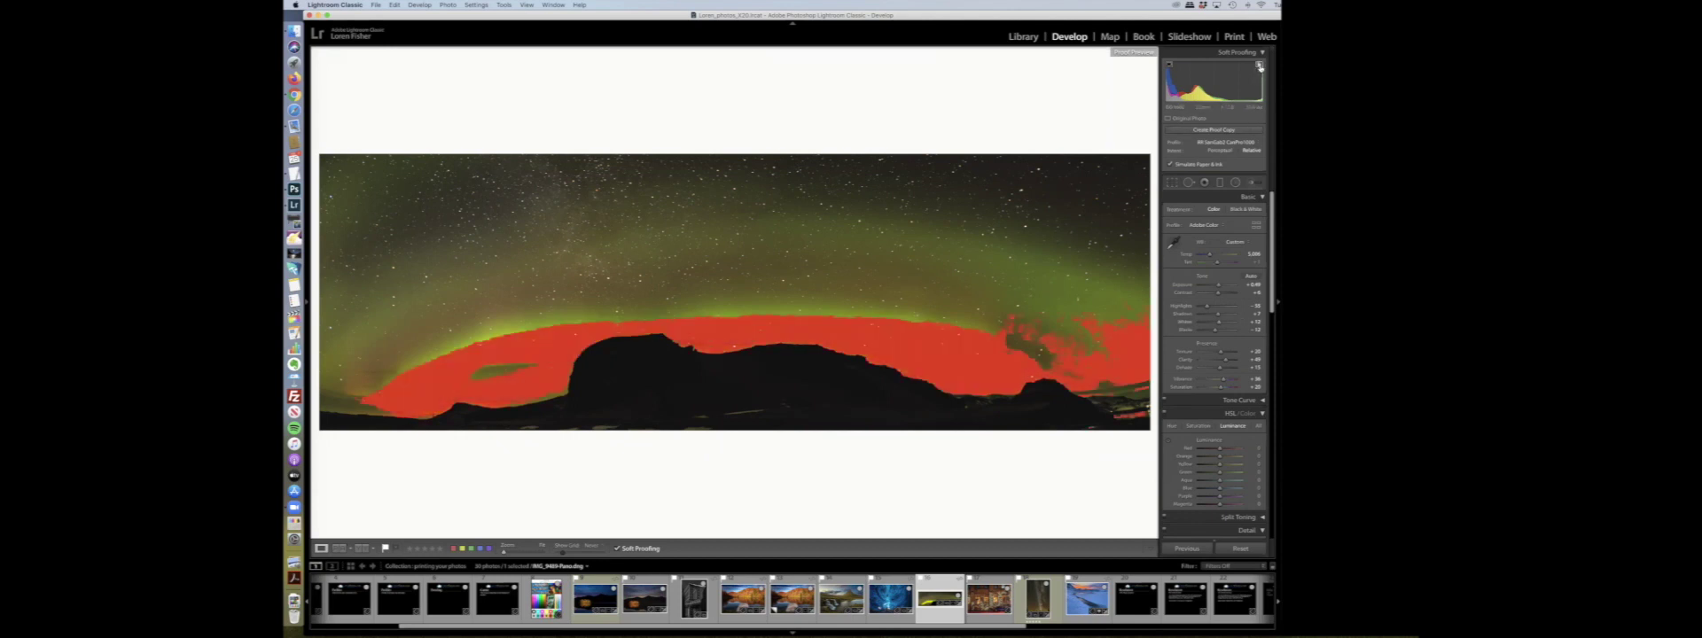
pyautogui.click(1259, 67)
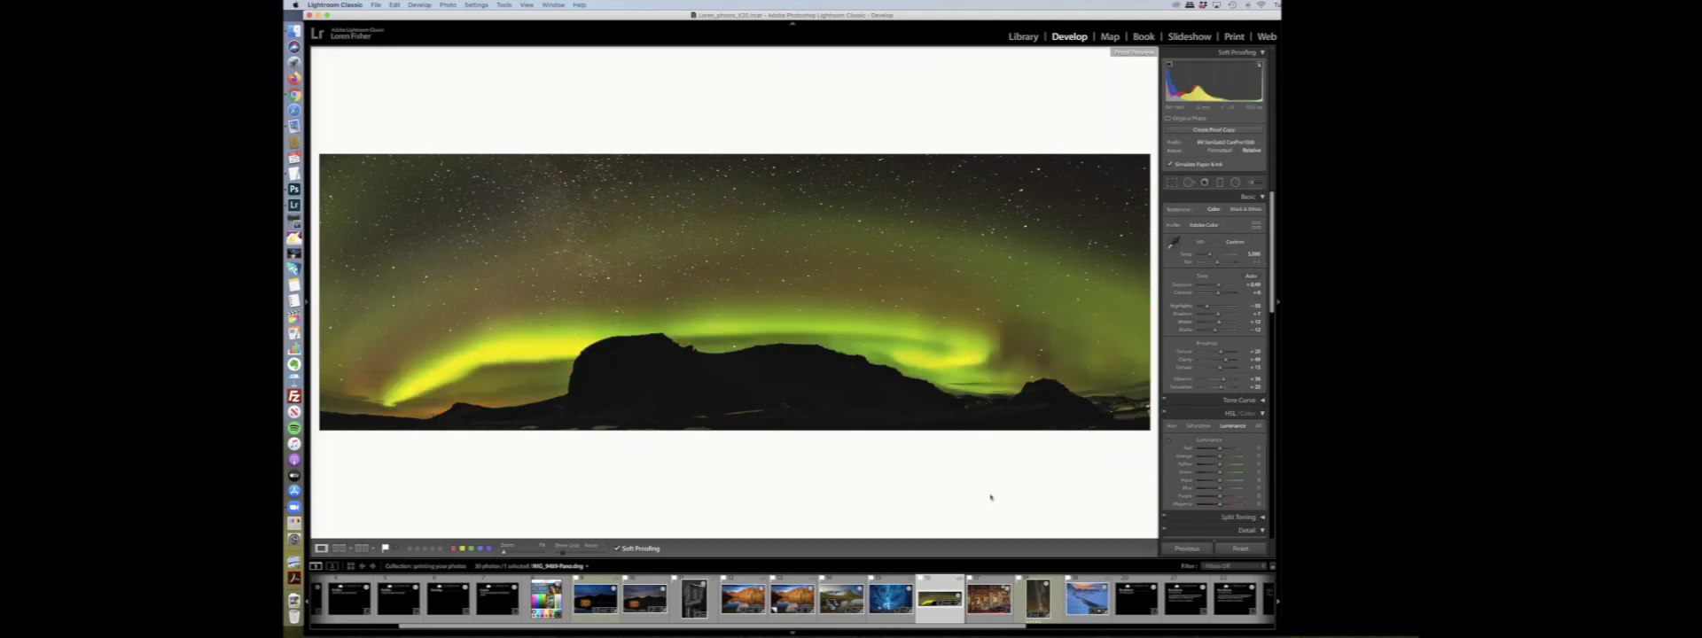
# Check the brick wall mural photo for unprintable colors, leaving its destination gamut warning on
pyautogui.click(988, 598)
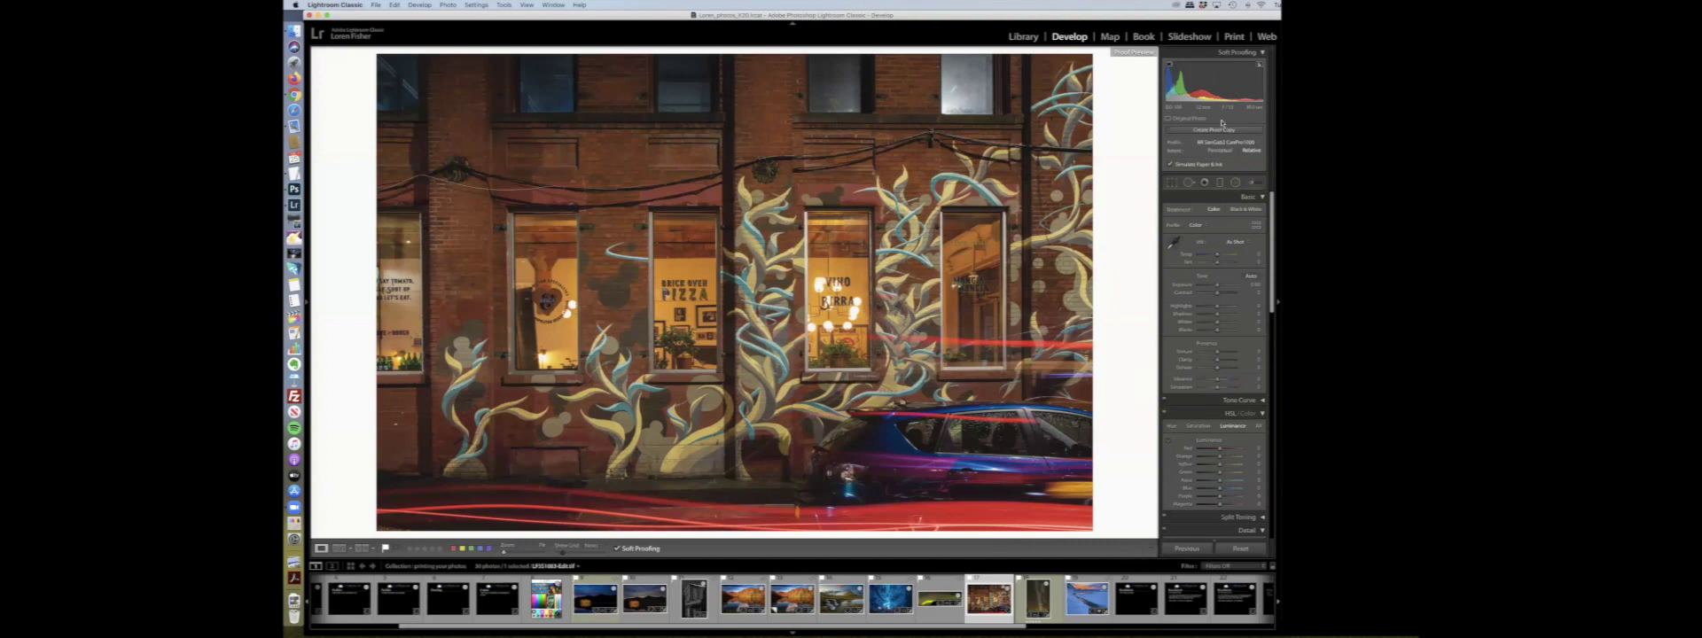
pyautogui.click(1258, 66)
pyautogui.click(1259, 65)
pyautogui.moveTo(1259, 64)
pyautogui.click(1259, 65)
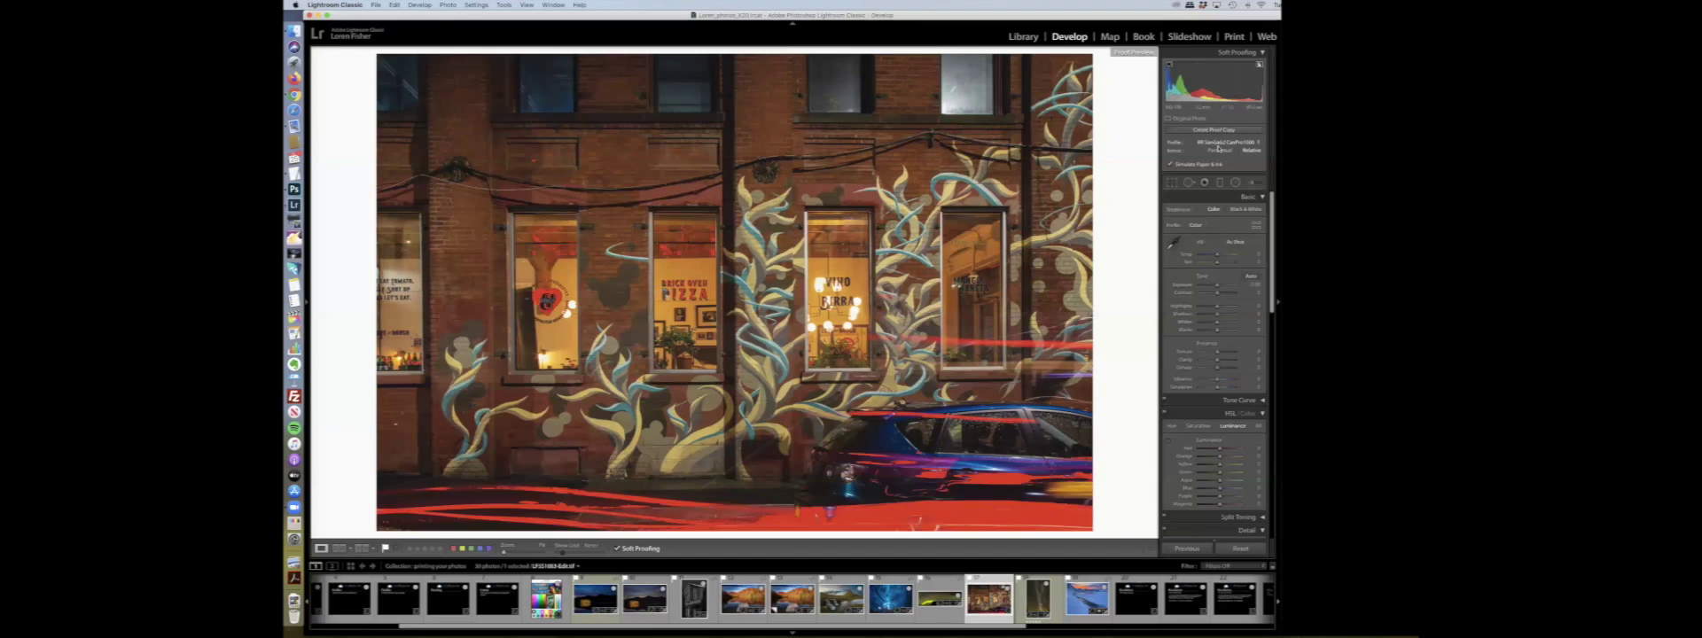
# Compare the mural photo's out-of-gamut areas under the RR Polar Matte profile and the RR SanGab profile
pyautogui.click(1218, 142)
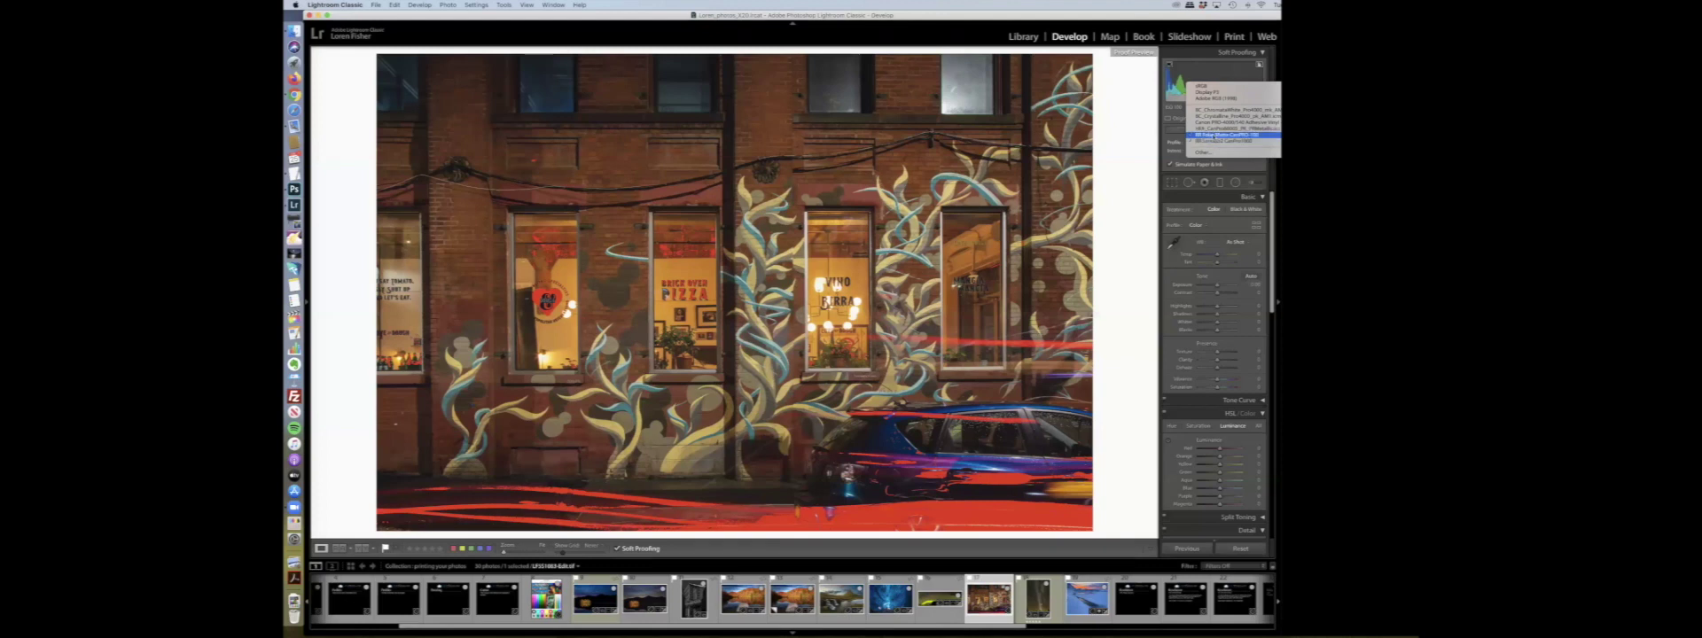
pyautogui.click(1231, 134)
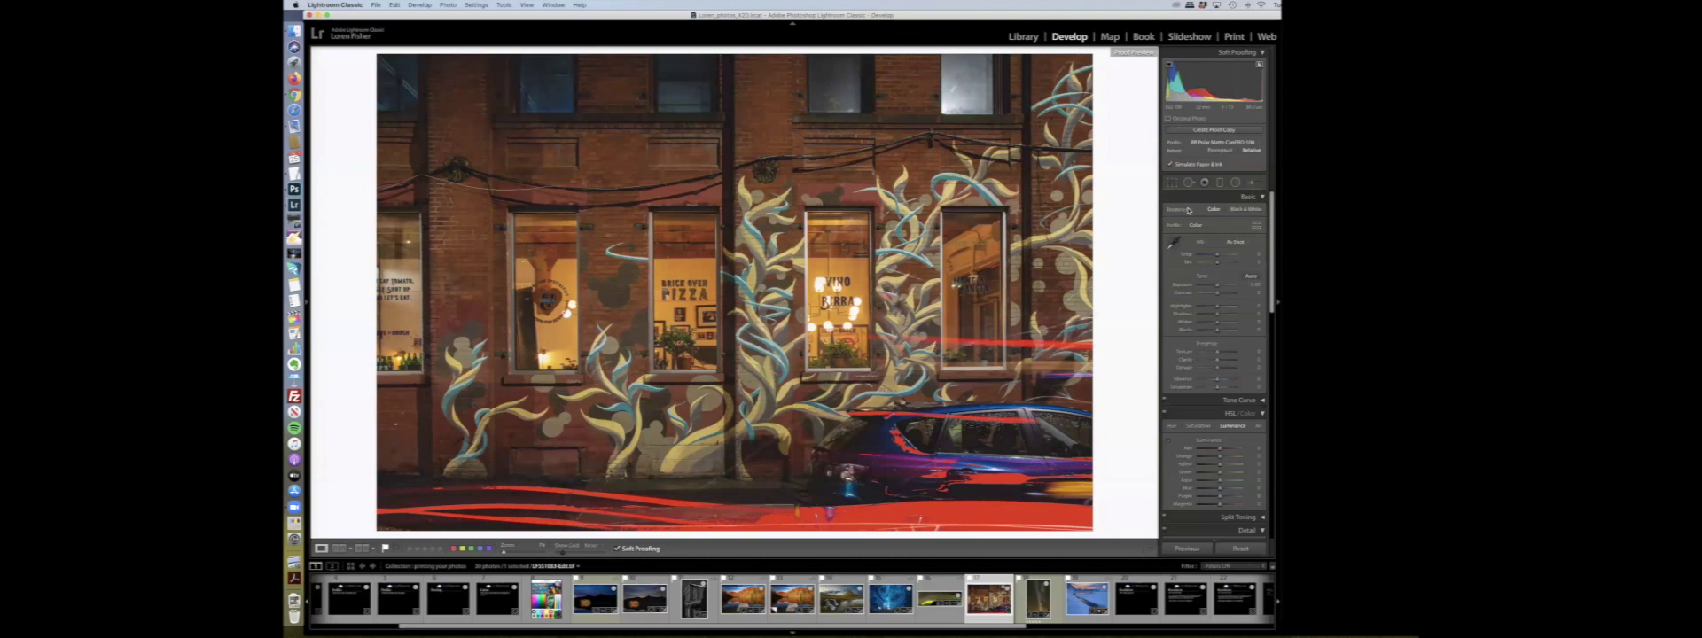
pyautogui.click(1216, 143)
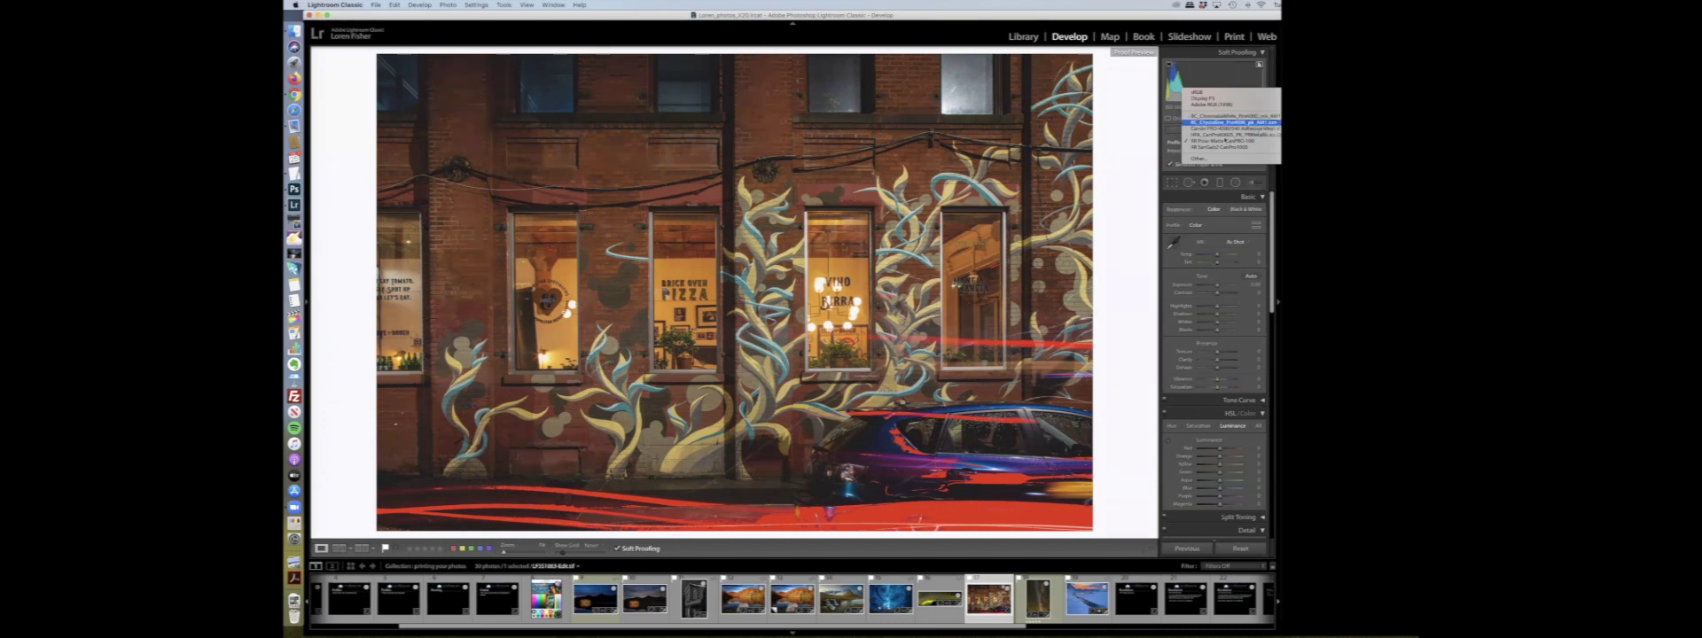
pyautogui.click(1226, 148)
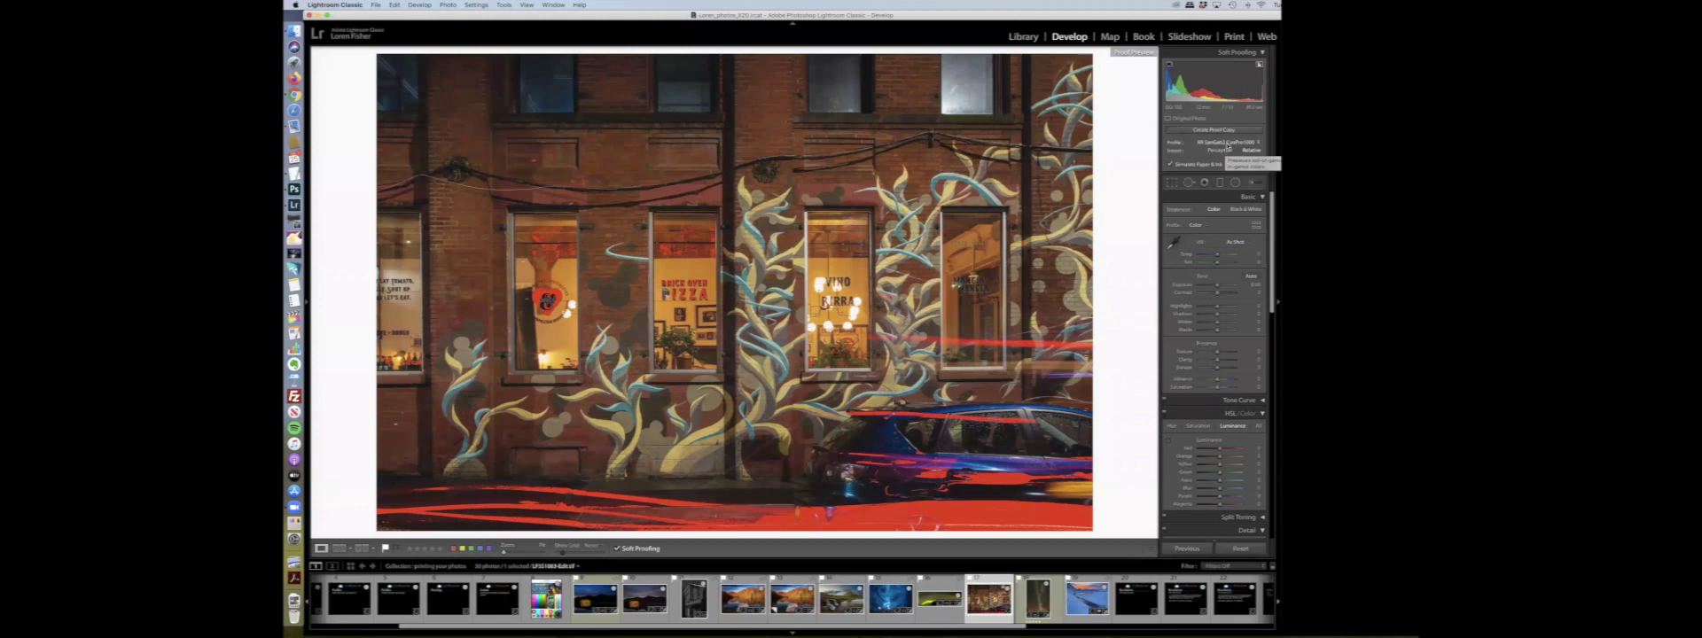
# Compare the mural photo's proof under the ChromataWhite canvas profile and the HFA paper profile
pyautogui.click(1226, 144)
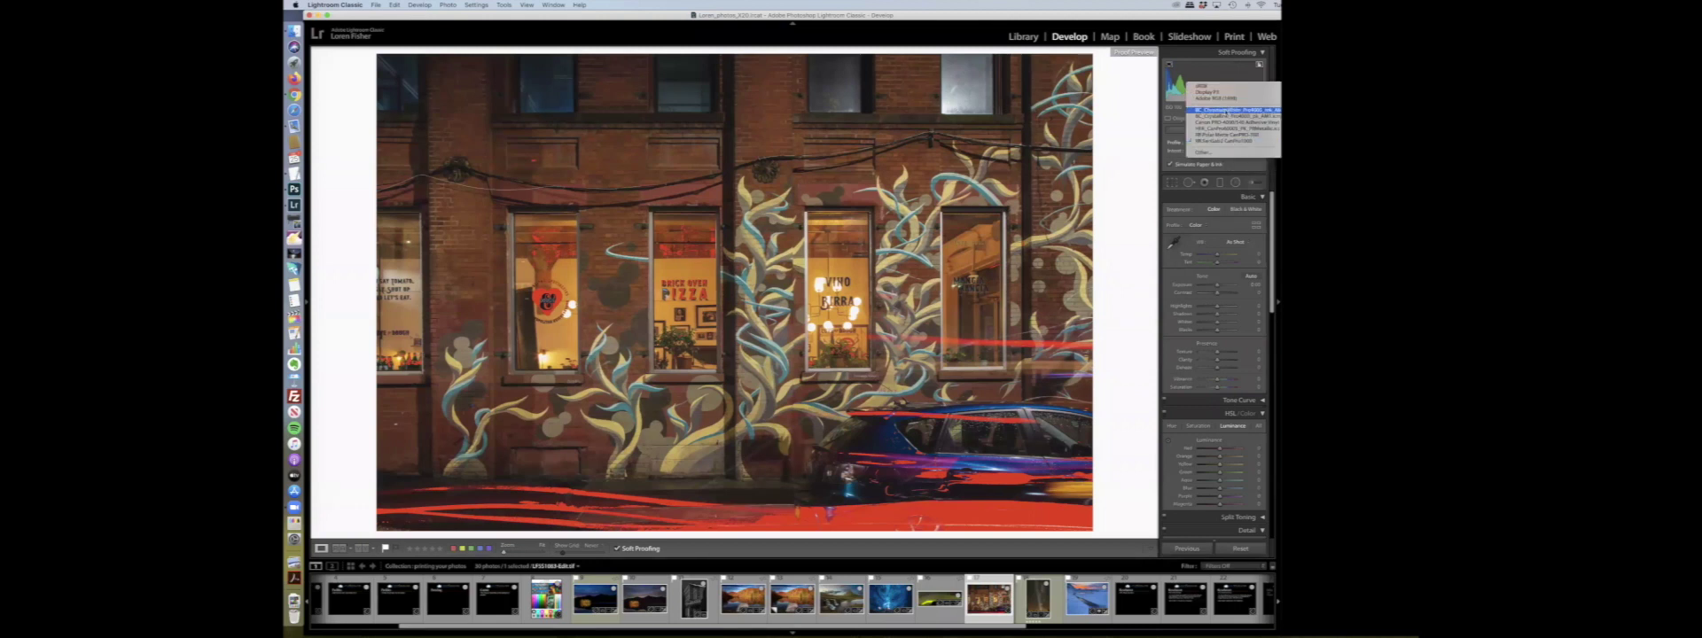
pyautogui.click(1227, 110)
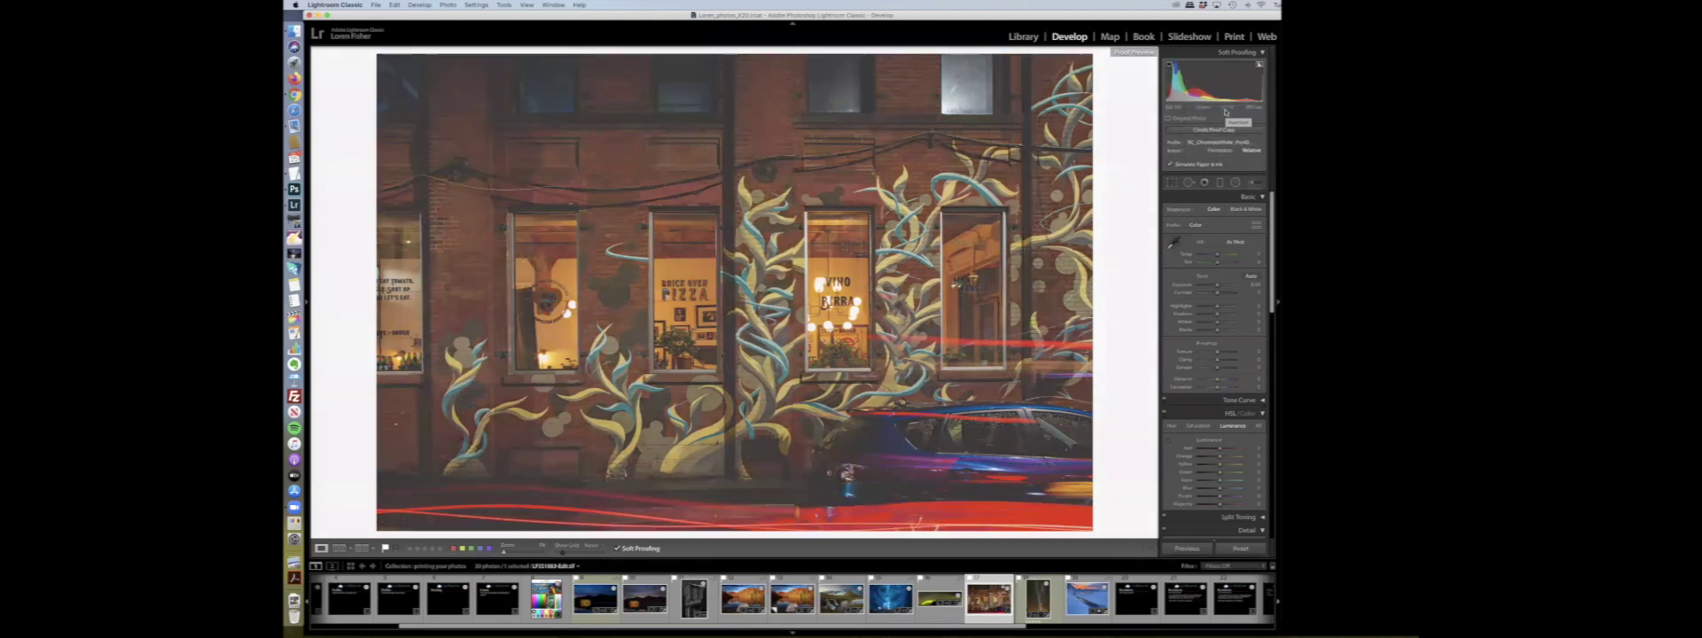
pyautogui.click(1221, 142)
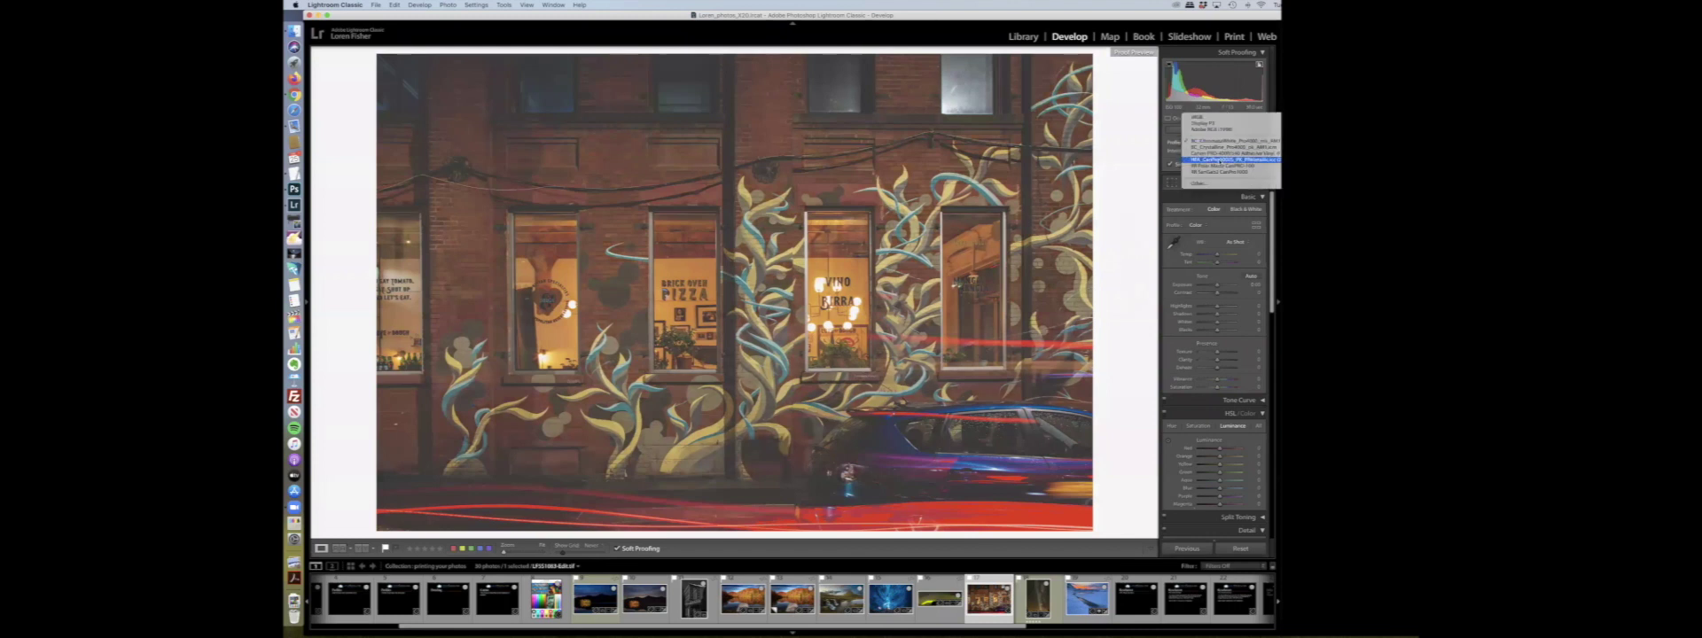
pyautogui.click(1223, 160)
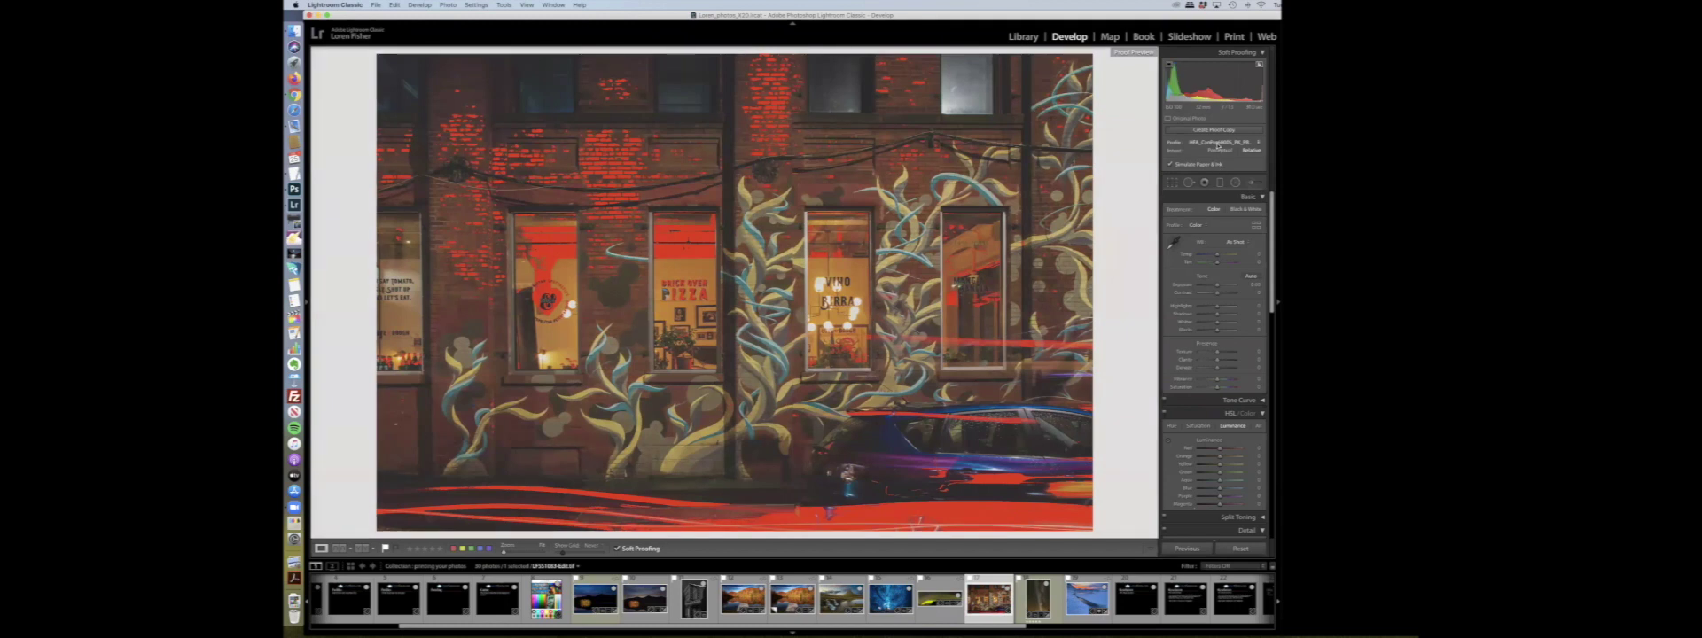
# Proof the mural photo with the RR Polar Matte profile and compare it with the destination gamut warning off and on
pyautogui.click(1219, 143)
pyautogui.click(1219, 148)
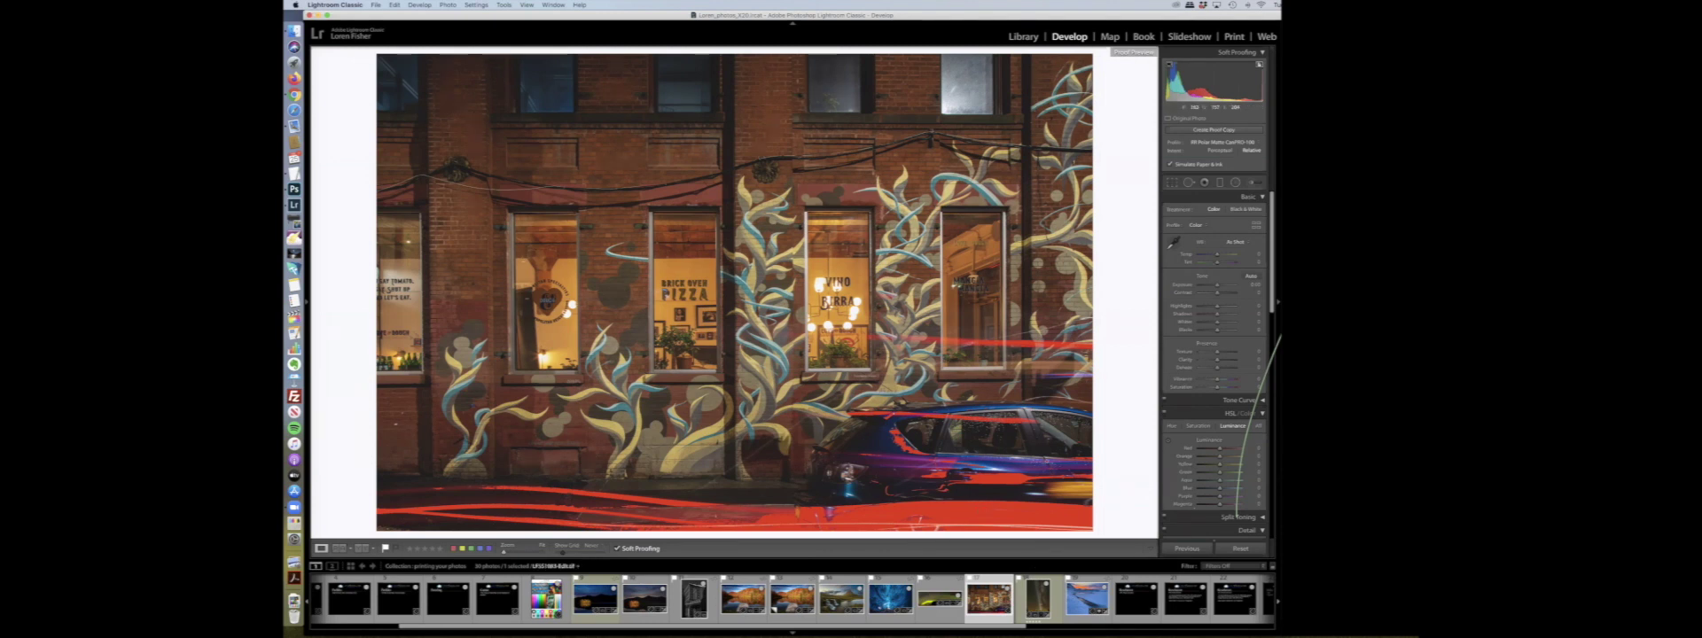
pyautogui.click(1259, 65)
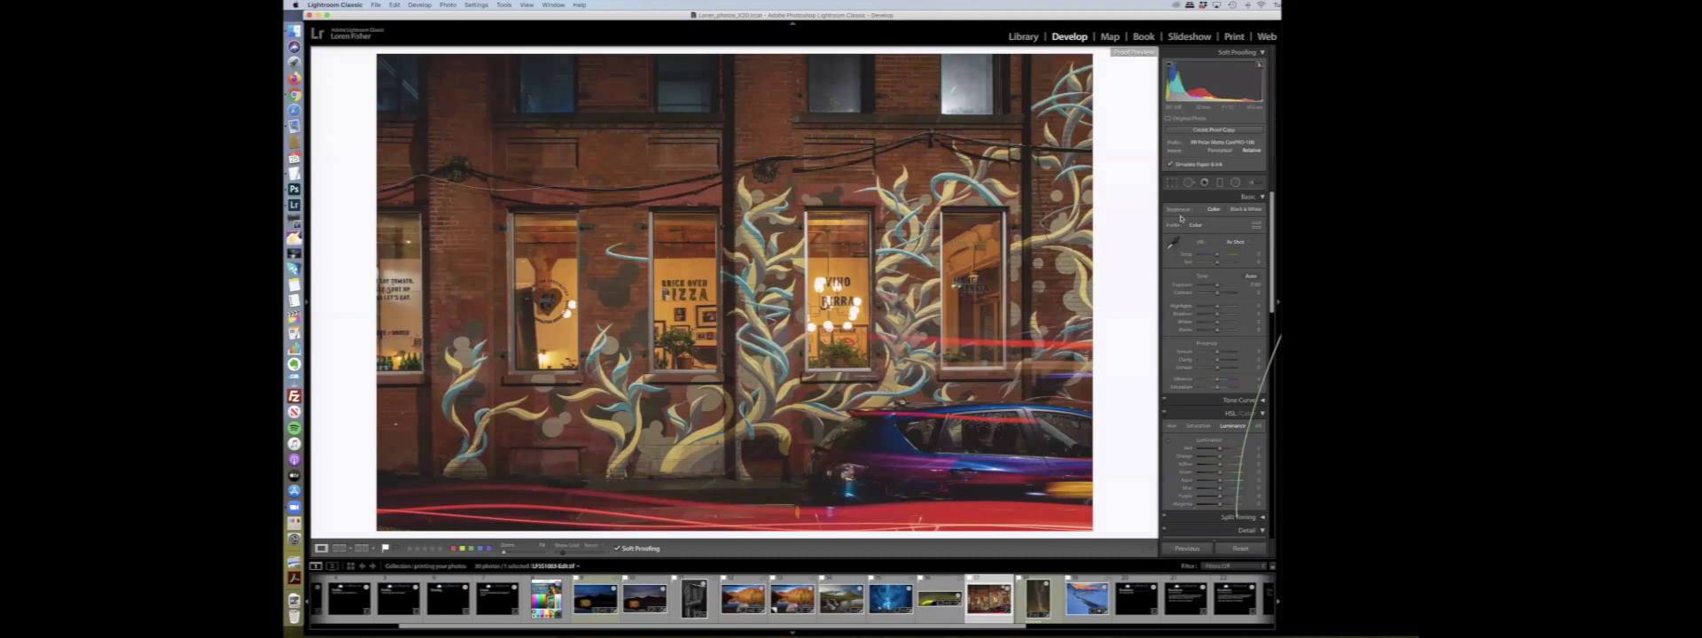
pyautogui.click(1258, 66)
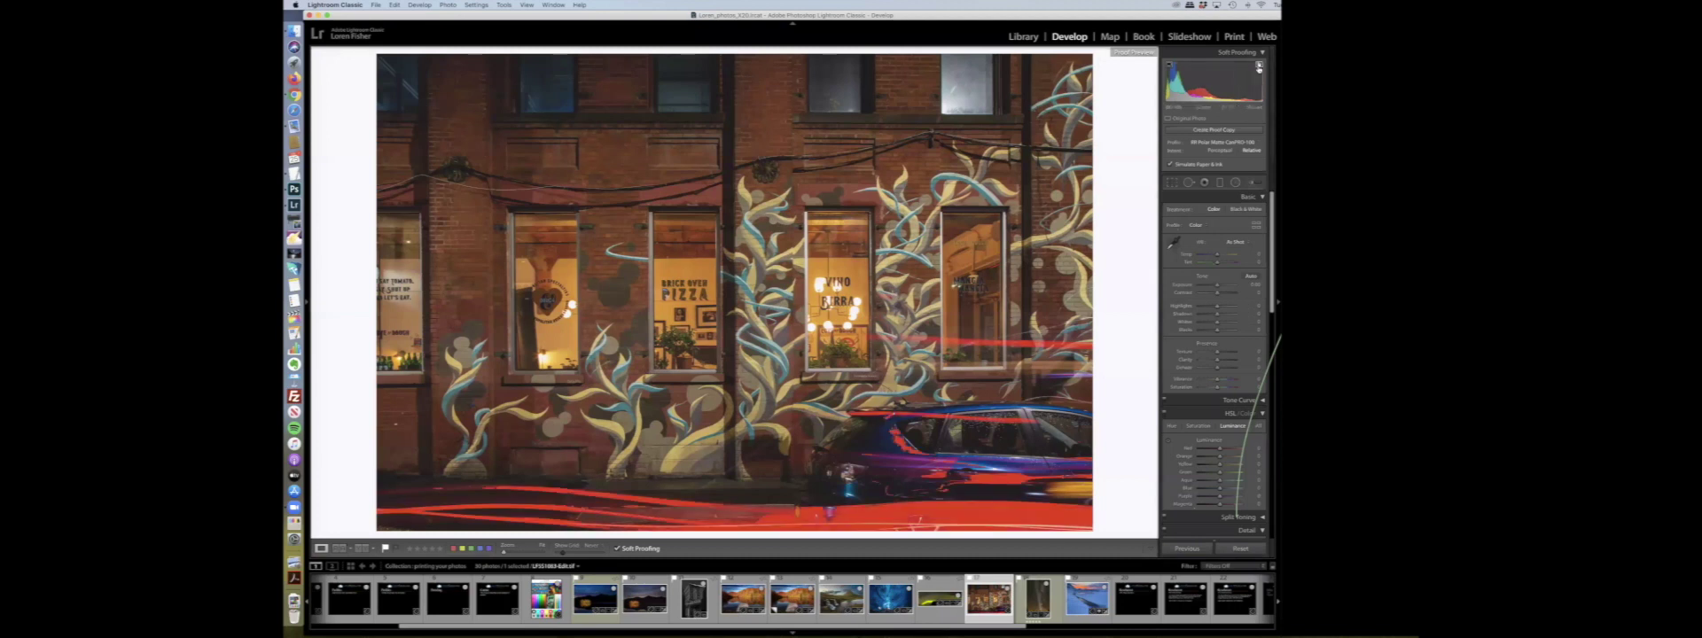
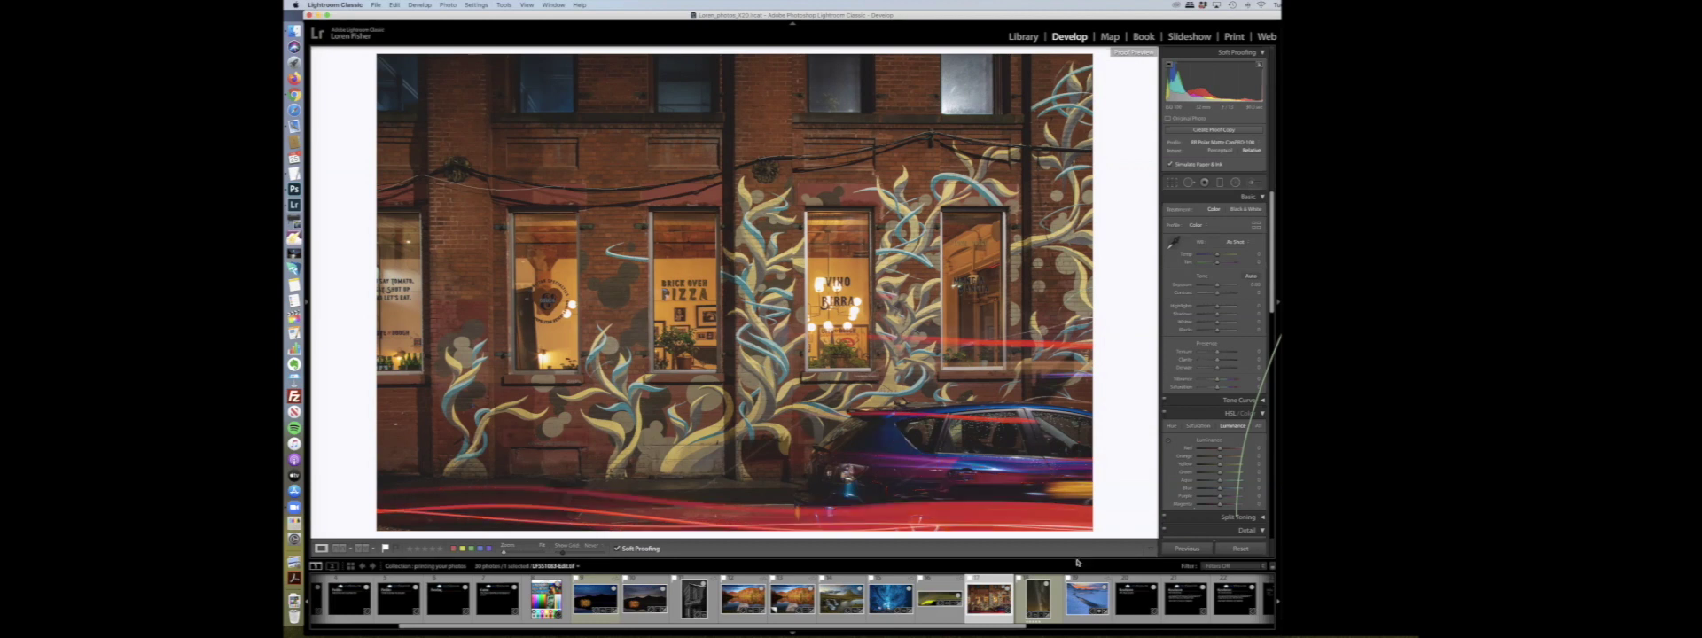
# Soft proof the Milky Way church photo and check it with the destination gamut warning
pyautogui.click(1033, 601)
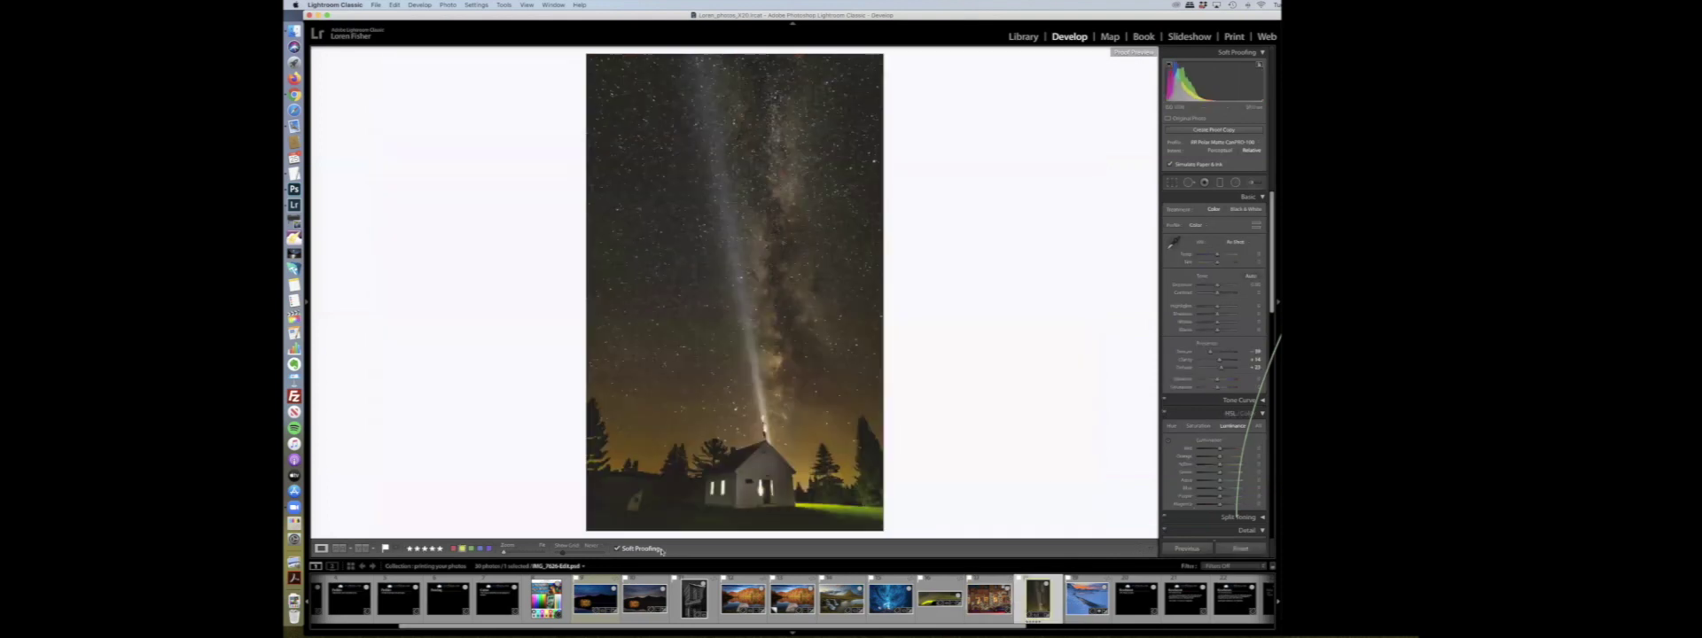
pyautogui.click(1258, 65)
pyautogui.moveTo(1259, 65)
# Check the snowy river sunset photo for unprintable colors with the destination gamut warning on
pyautogui.click(1086, 598)
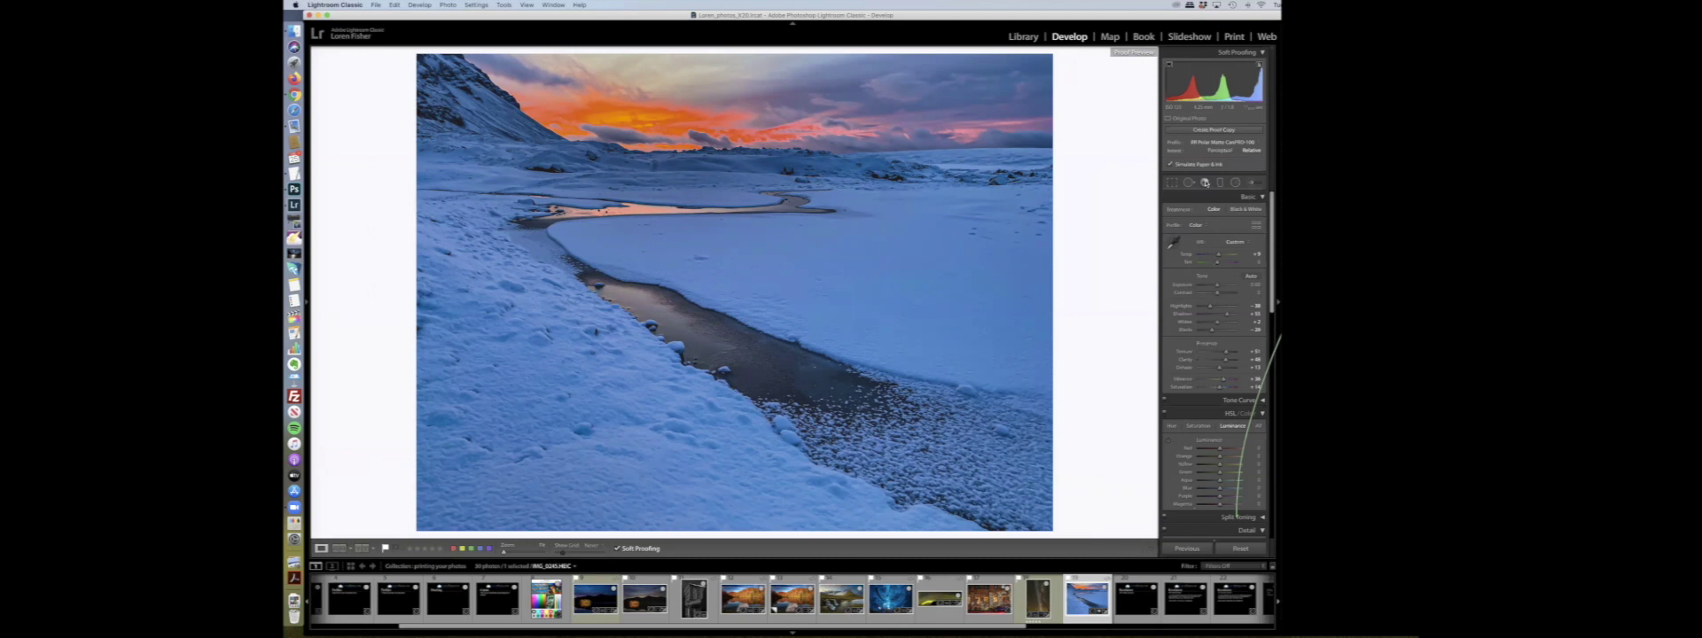
pyautogui.click(1258, 64)
pyautogui.moveTo(1258, 65)
pyautogui.moveTo(1259, 65)
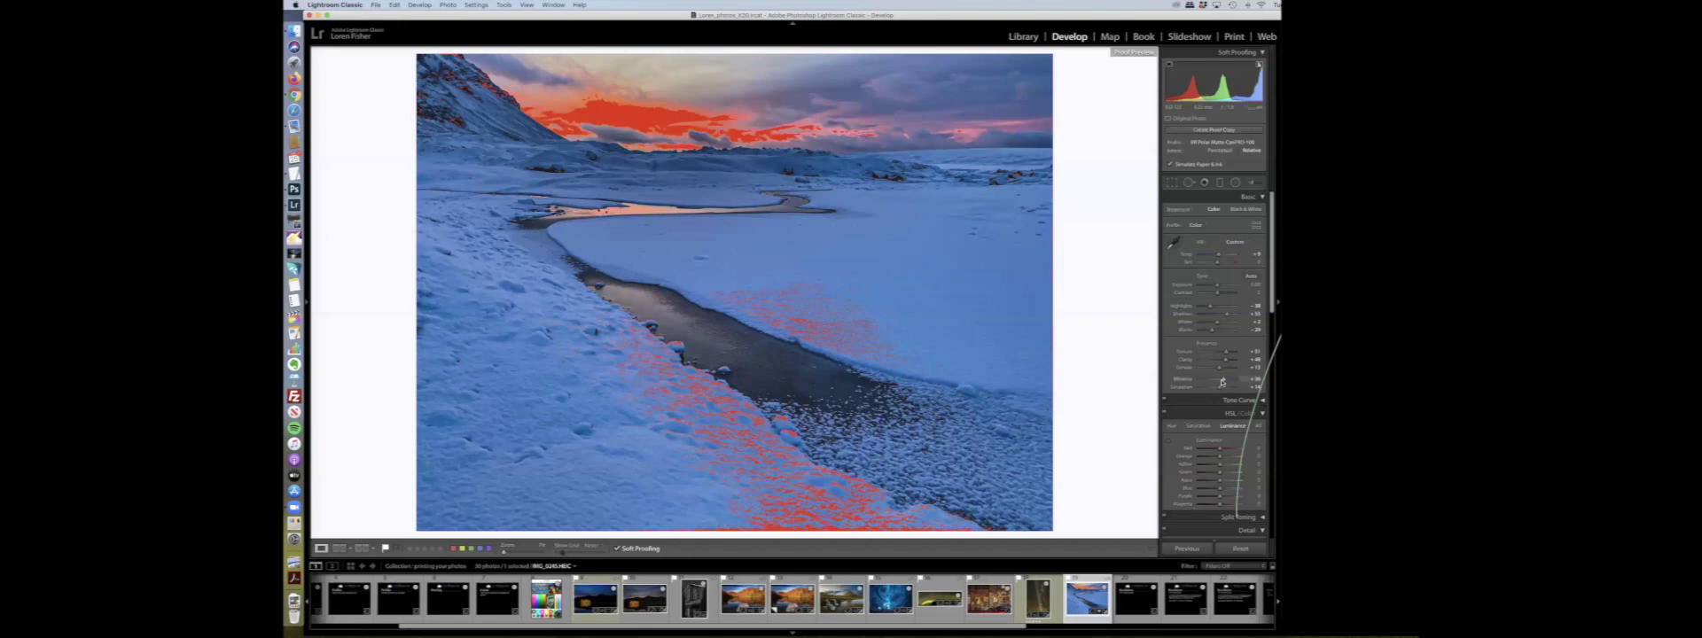
# Try reducing the snowy river photo's vibrance, undo it instead of creating a proof copy, and turn off soft proofing
pyautogui.moveTo(1222, 382); pyautogui.dragTo(1218, 383)
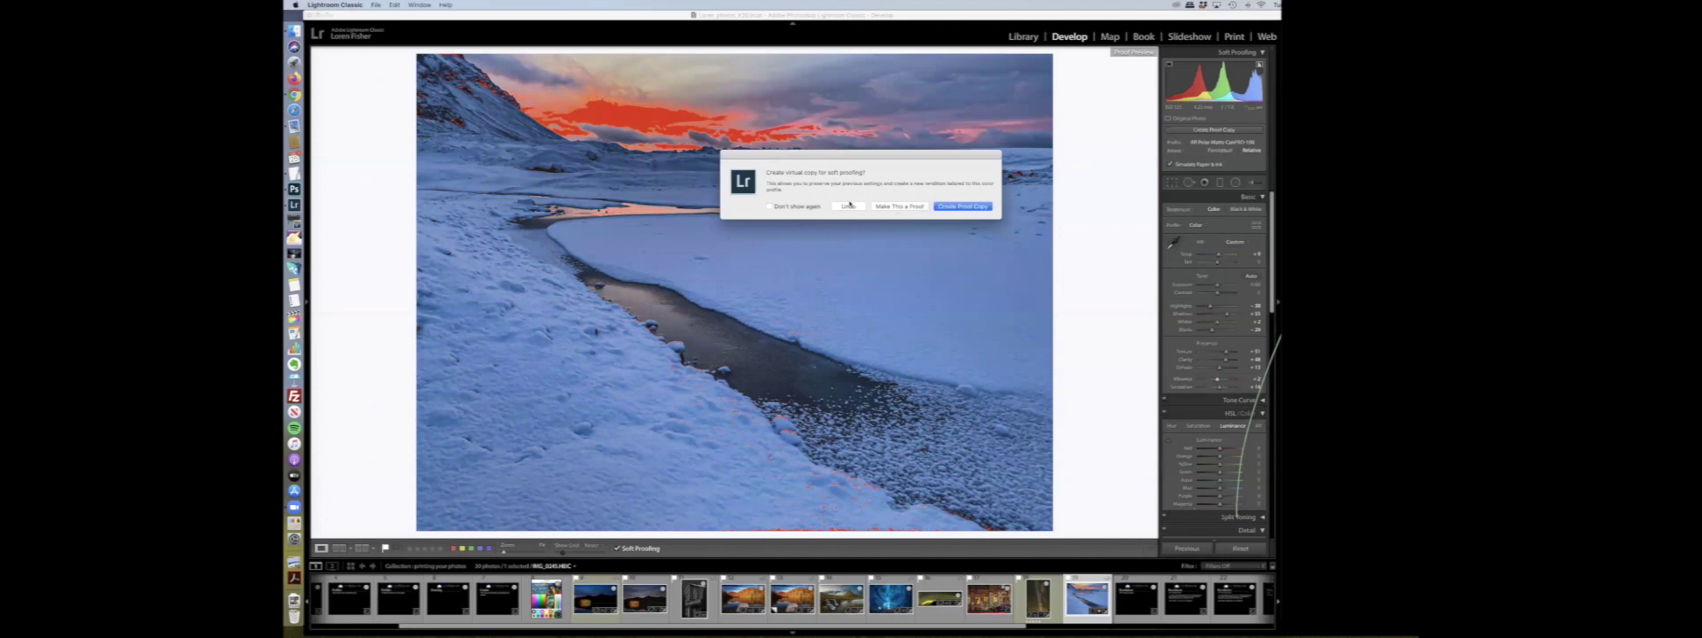
pyautogui.click(843, 207)
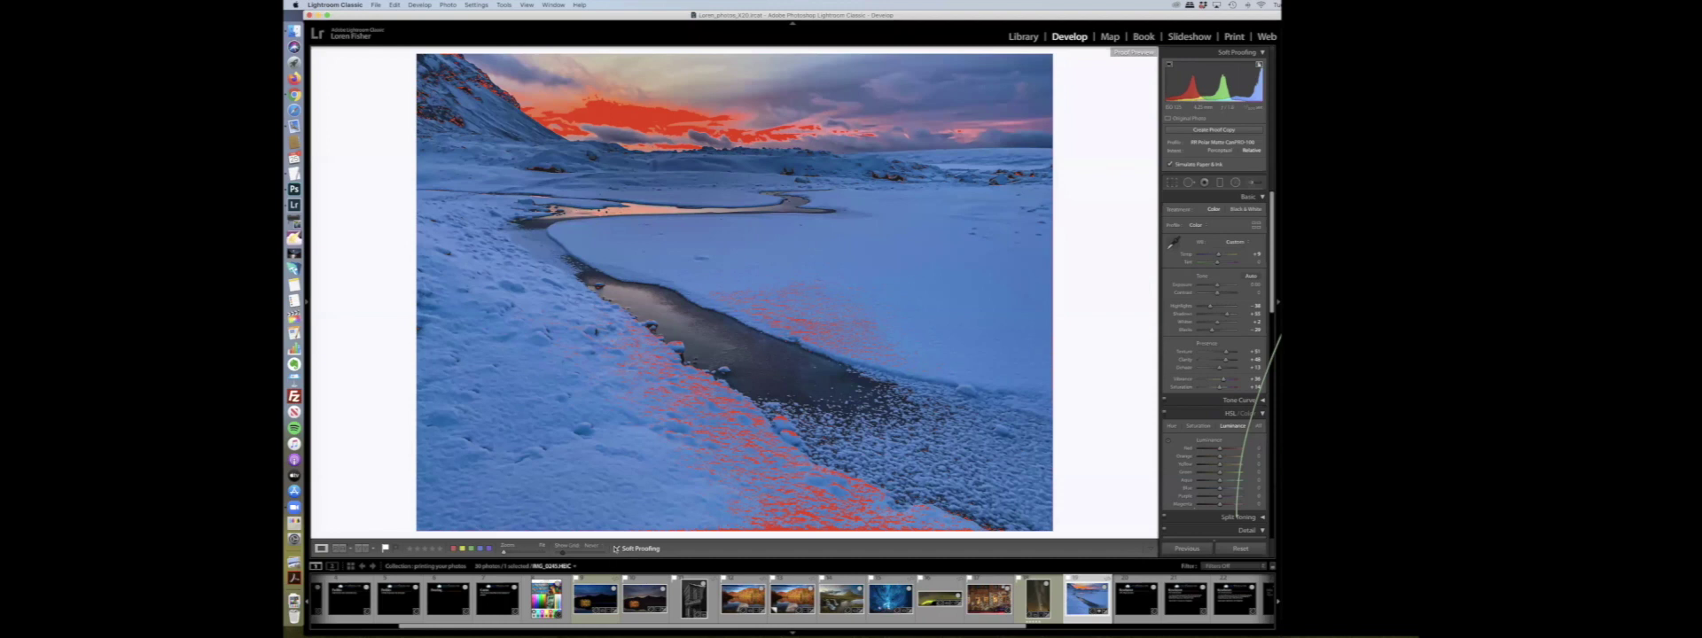
pyautogui.press('s')
# Open the Resolution slide in Develop and look through its settings and those of the Print module
pyautogui.click(1137, 595)
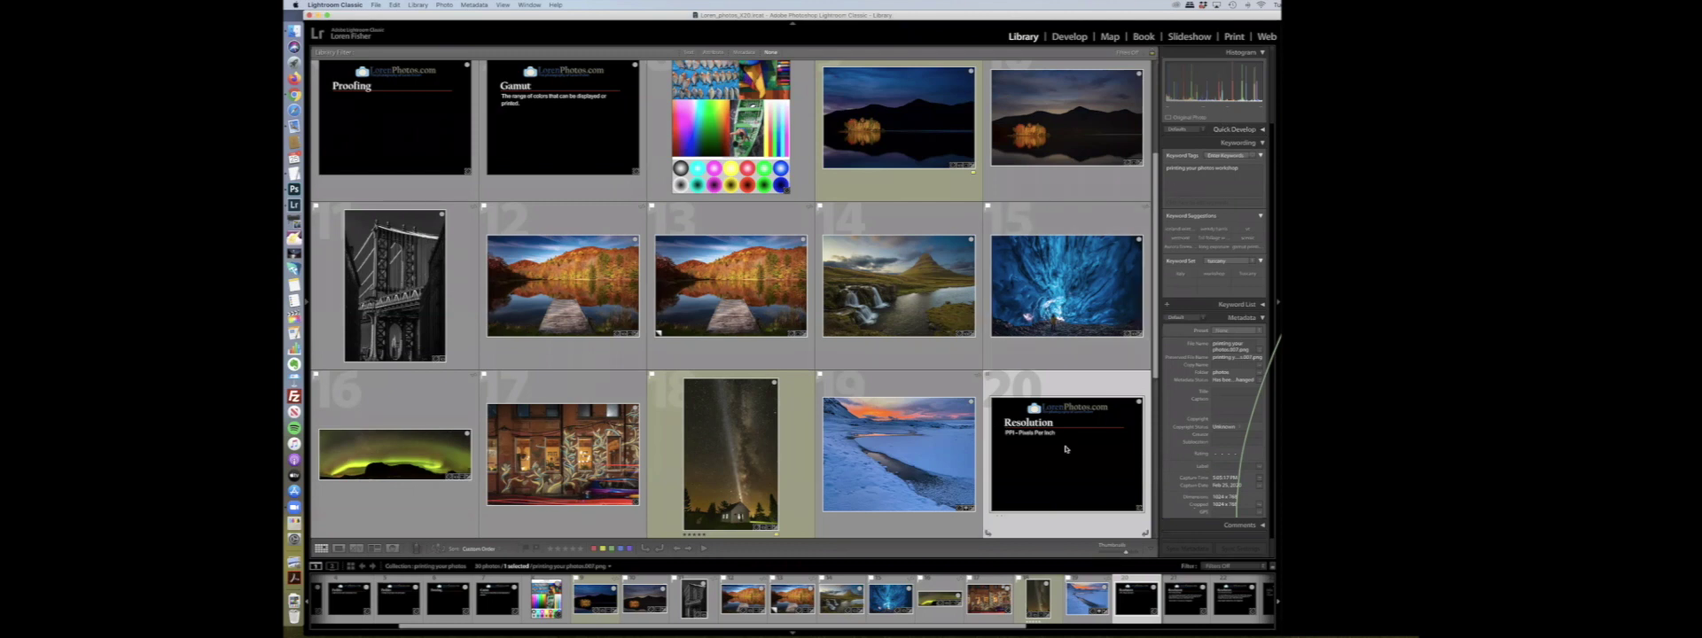
pyautogui.click(1066, 38)
pyautogui.scroll(-10, 1229, 381)
pyautogui.scroll(-6, 1227, 384)
pyautogui.scroll(1, 1224, 391)
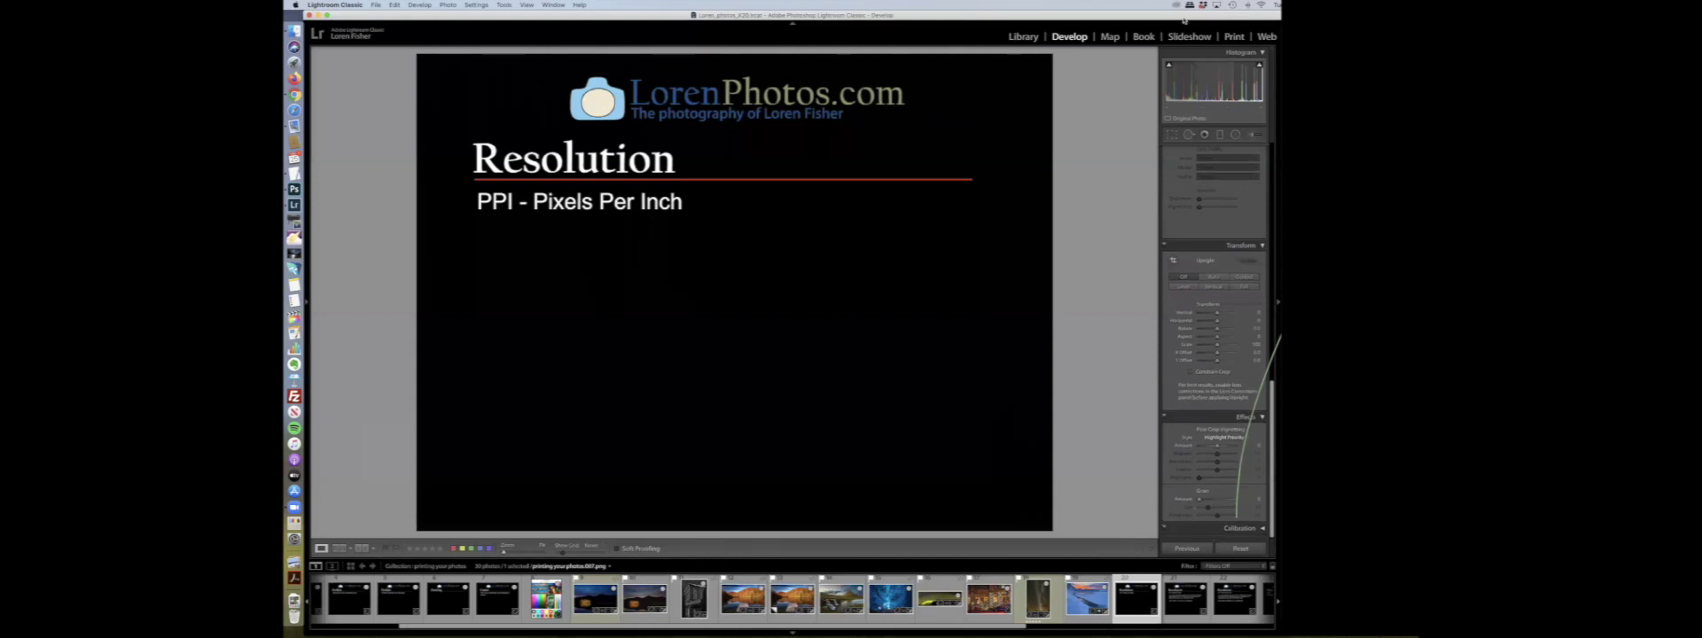
pyautogui.click(1229, 34)
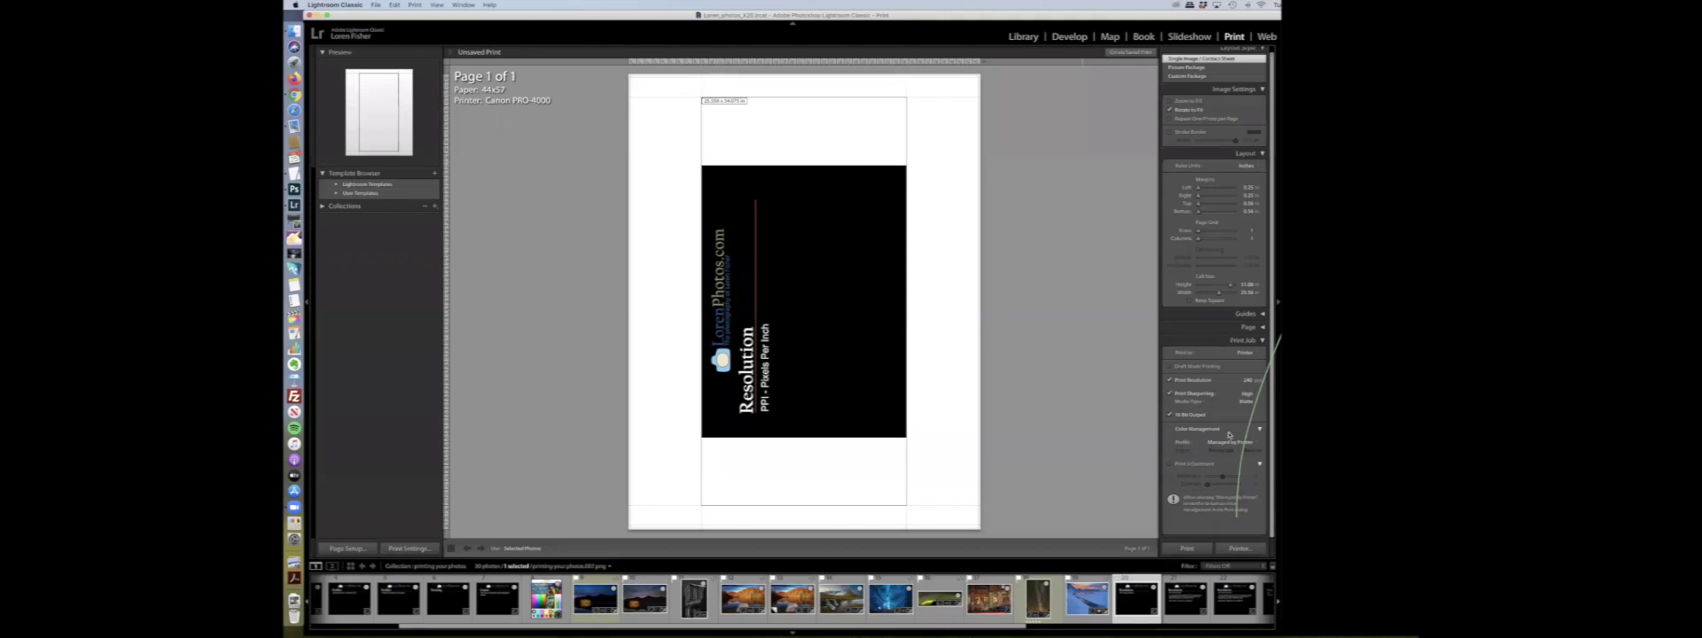
pyautogui.scroll(1, 1227, 435)
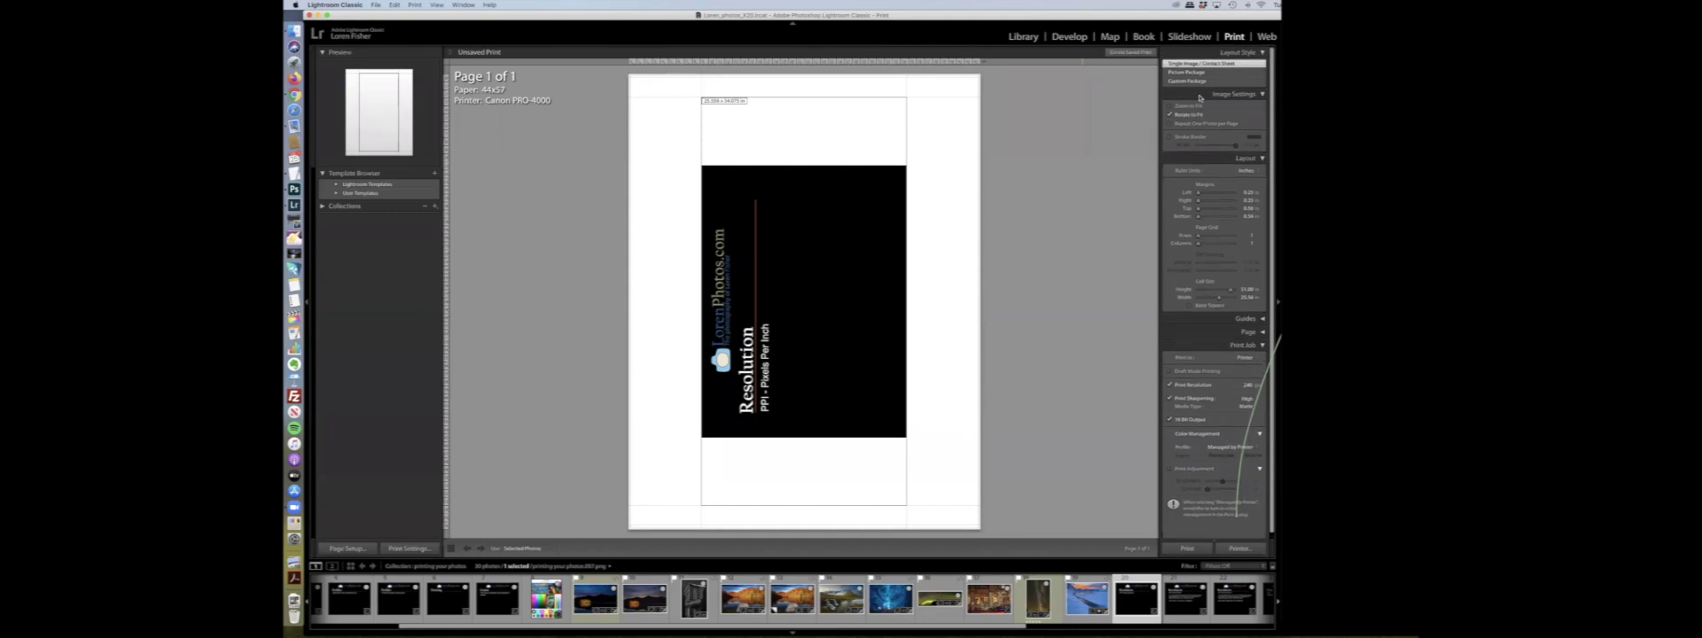
# Soft proof the Resolution slide in Develop and review the installed printer profiles without changing which ones are enabled
pyautogui.click(1069, 37)
pyautogui.scroll(10, 1227, 153)
pyautogui.scroll(5, 1225, 163)
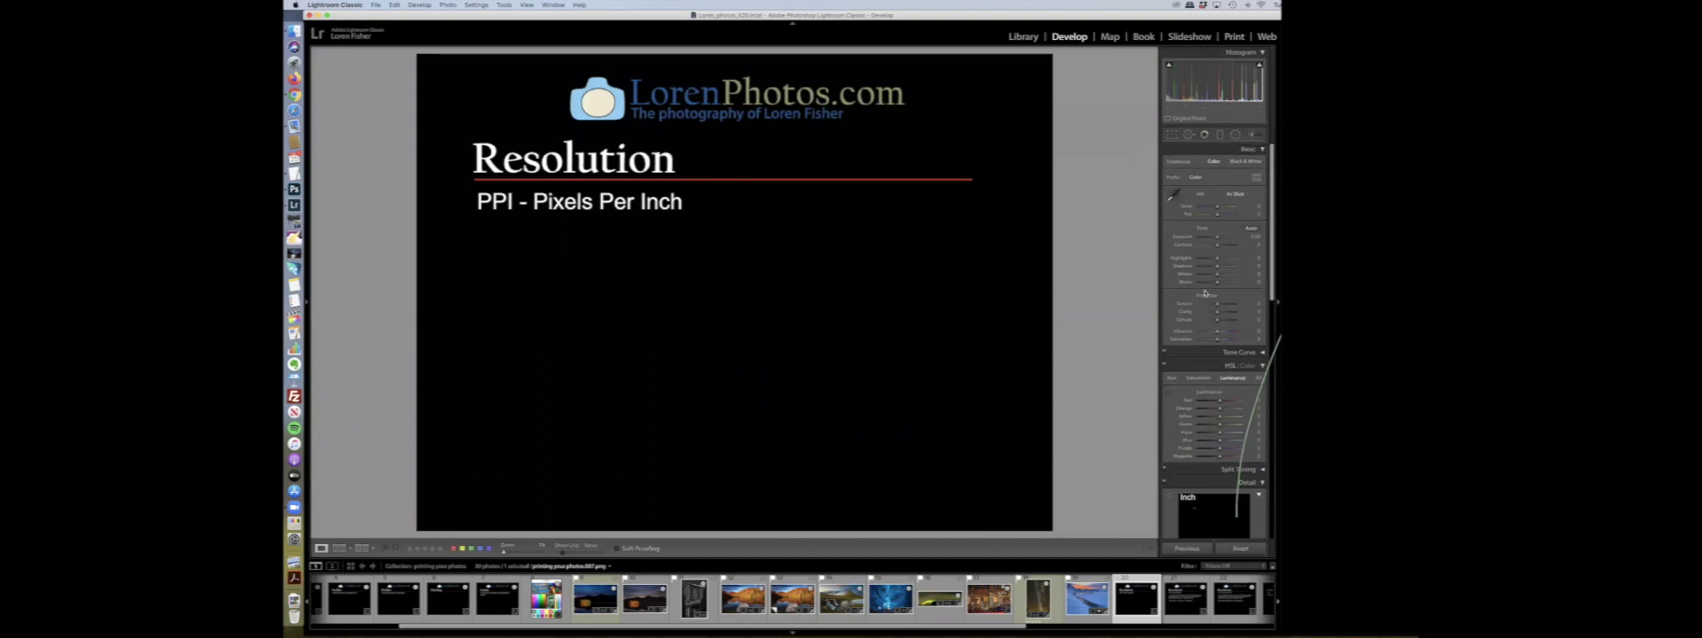
pyautogui.click(615, 549)
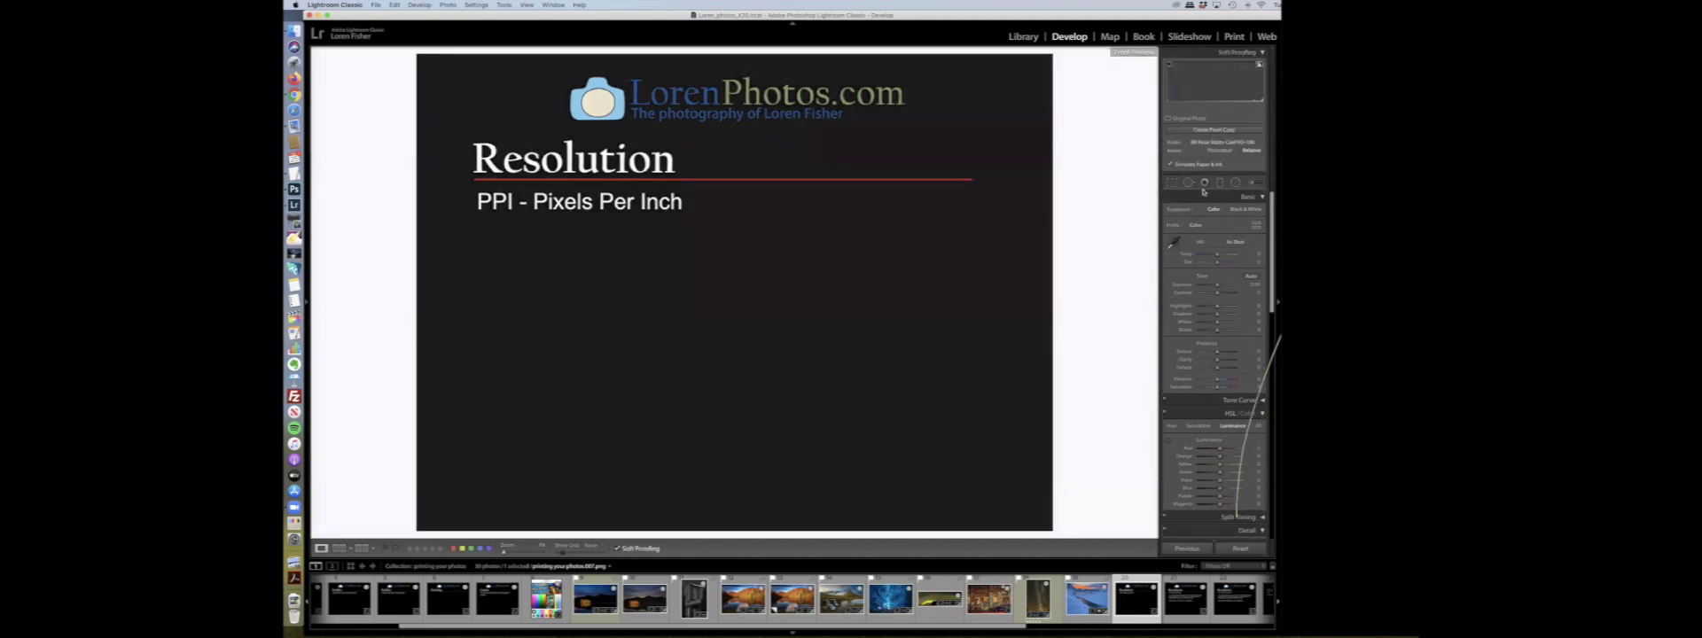
pyautogui.click(1227, 142)
pyautogui.click(1231, 160)
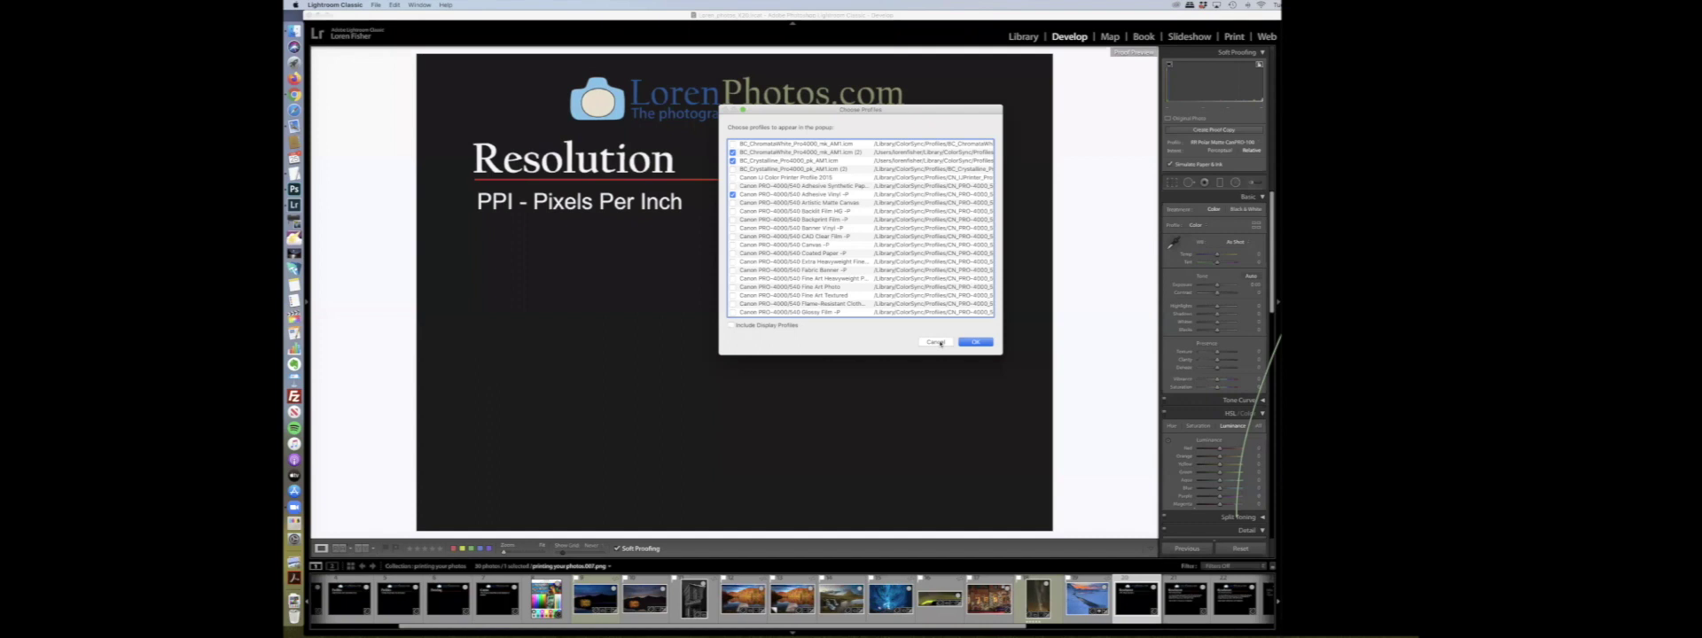
pyautogui.scroll(-2, 920, 277)
pyautogui.scroll(-10, 920, 277)
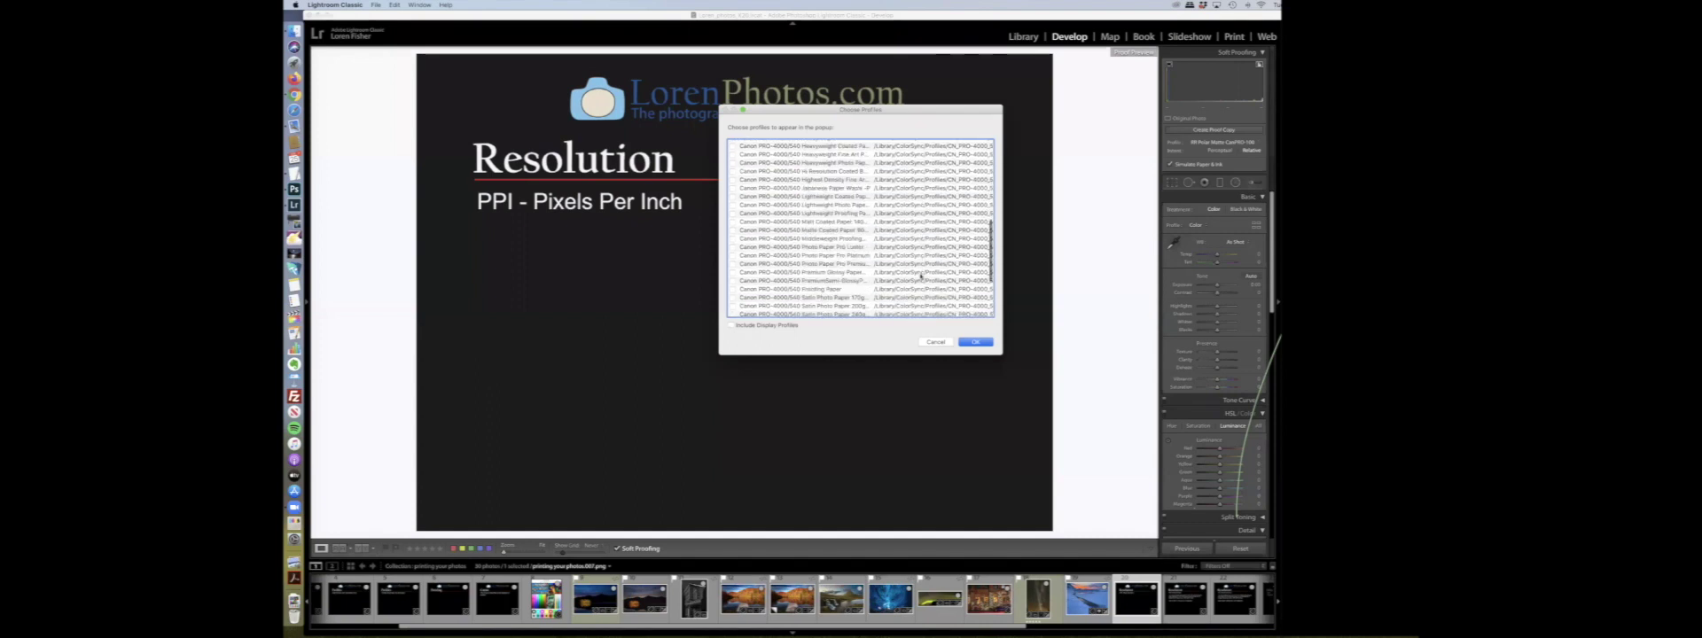
pyautogui.scroll(3, 920, 278)
pyautogui.scroll(-2, 922, 284)
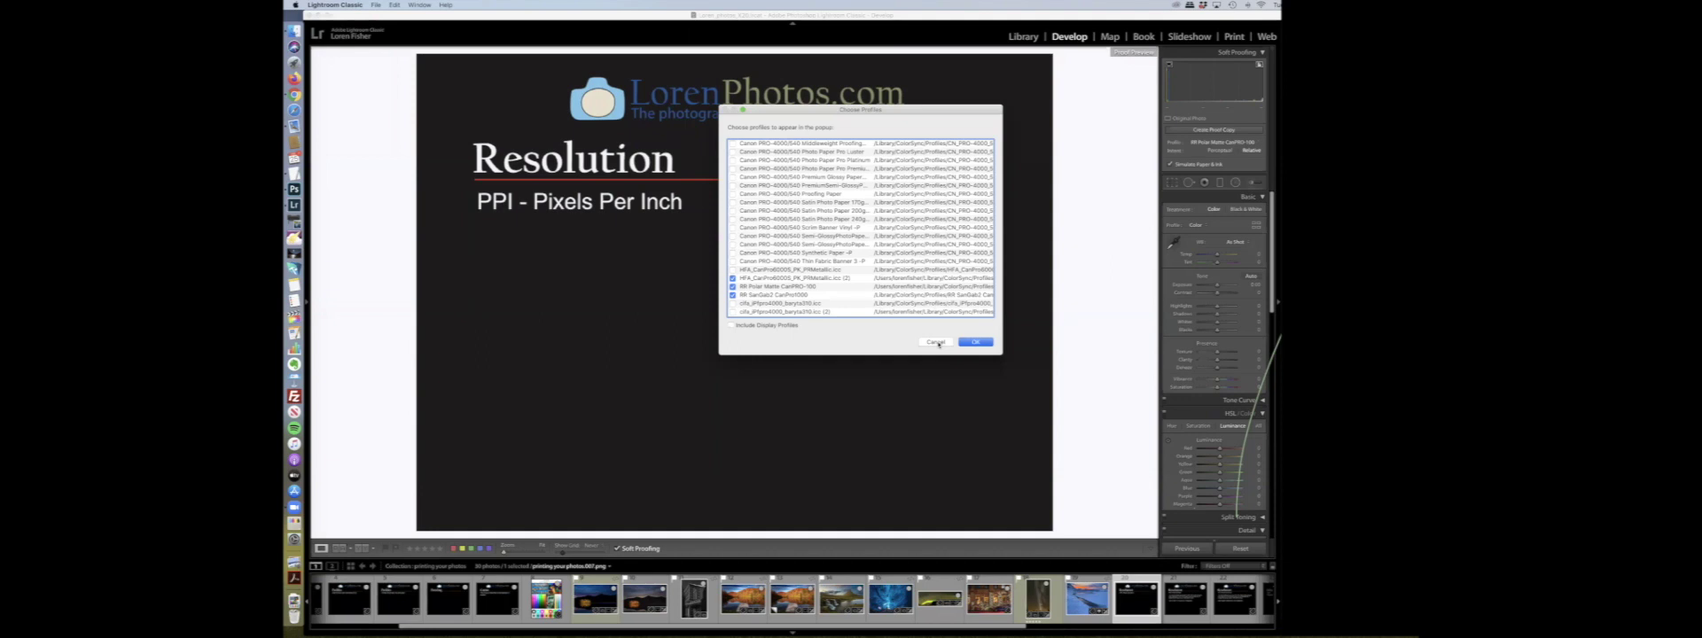
pyautogui.click(936, 342)
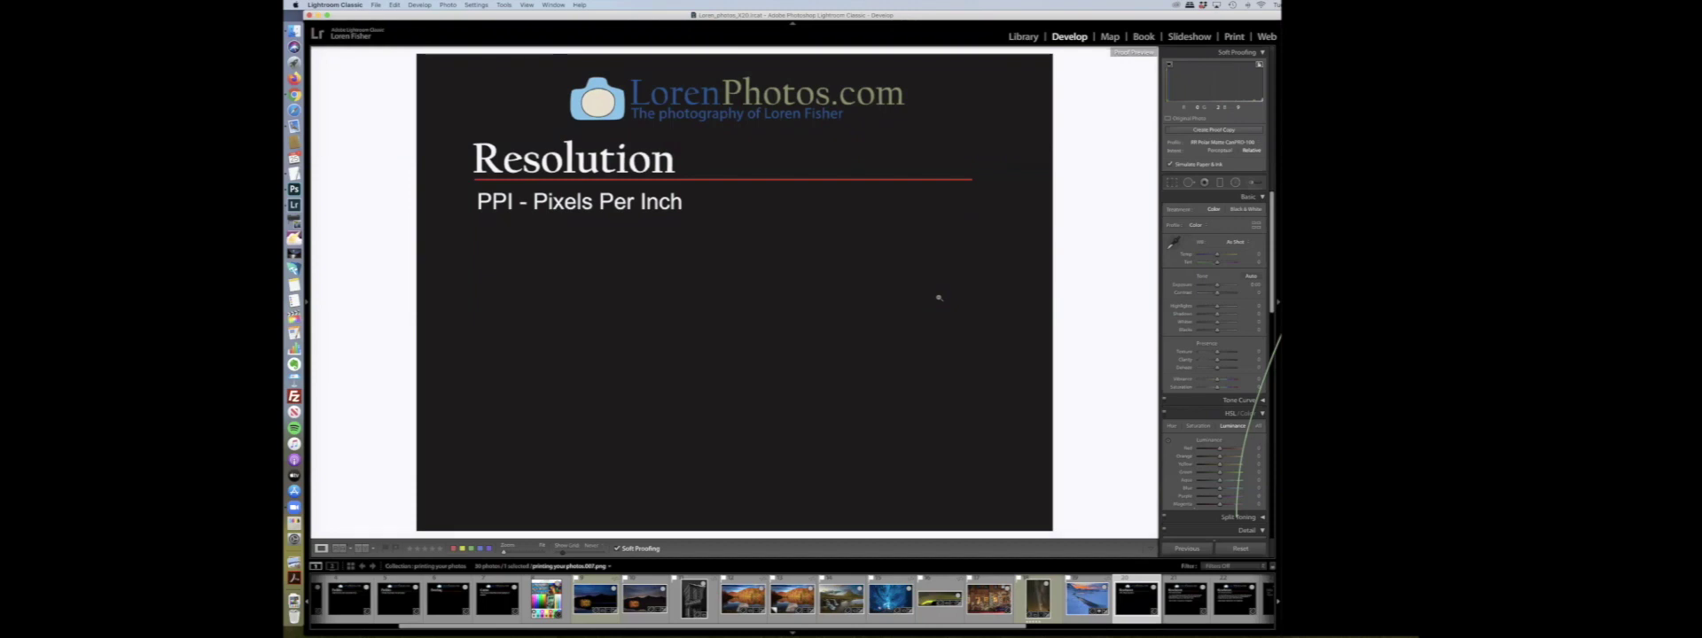
# Advance through the Resolution, Paper and Sharpening slides and the Drekinn storefront photo to the Managing Printing slide
pyautogui.press('Right')
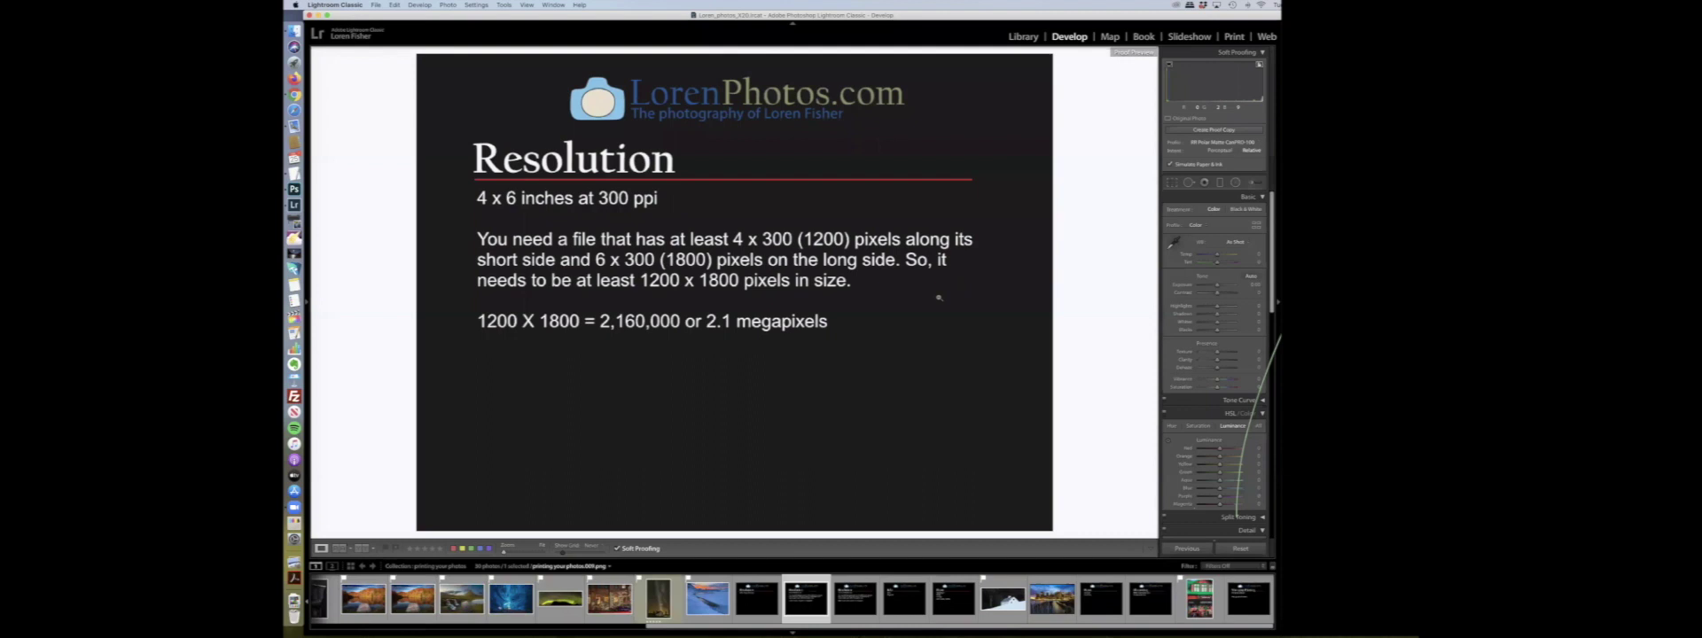
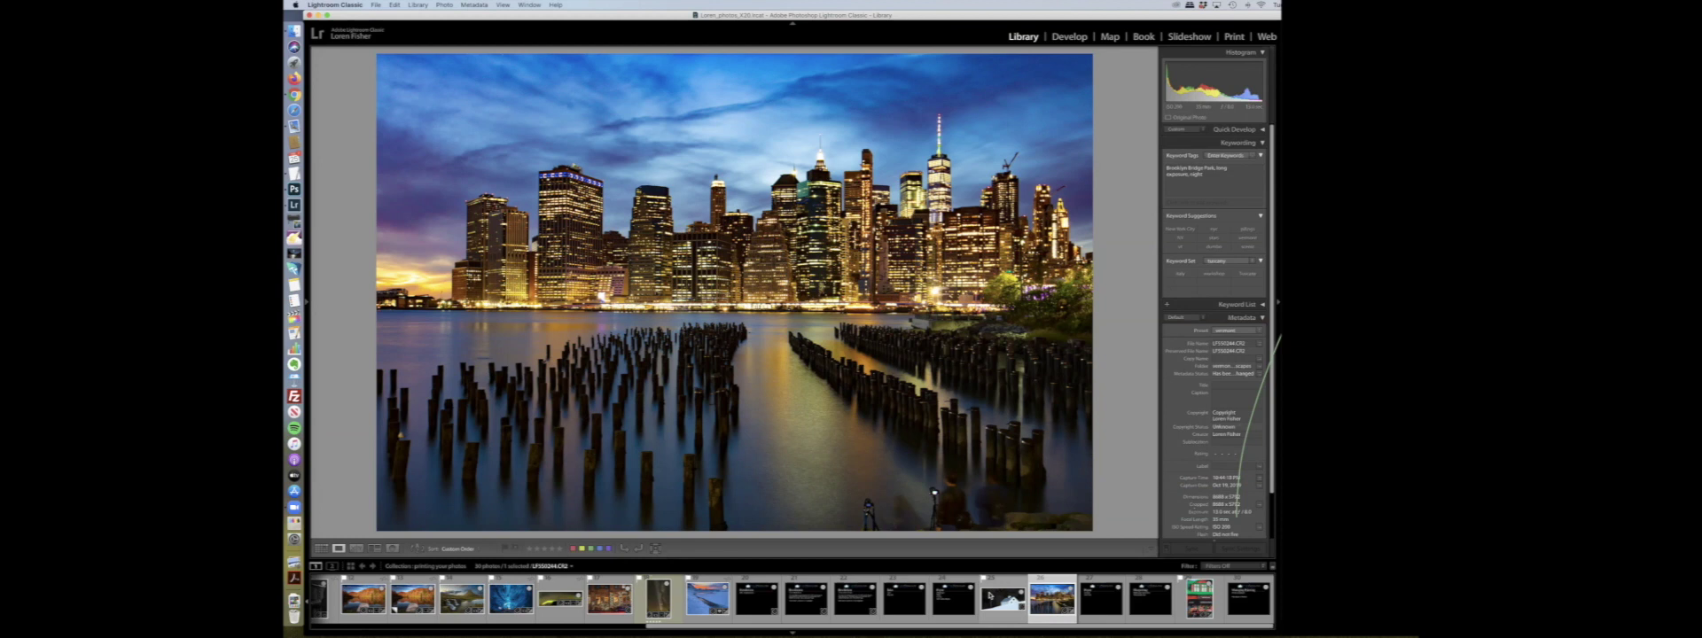
pyautogui.press('Right')
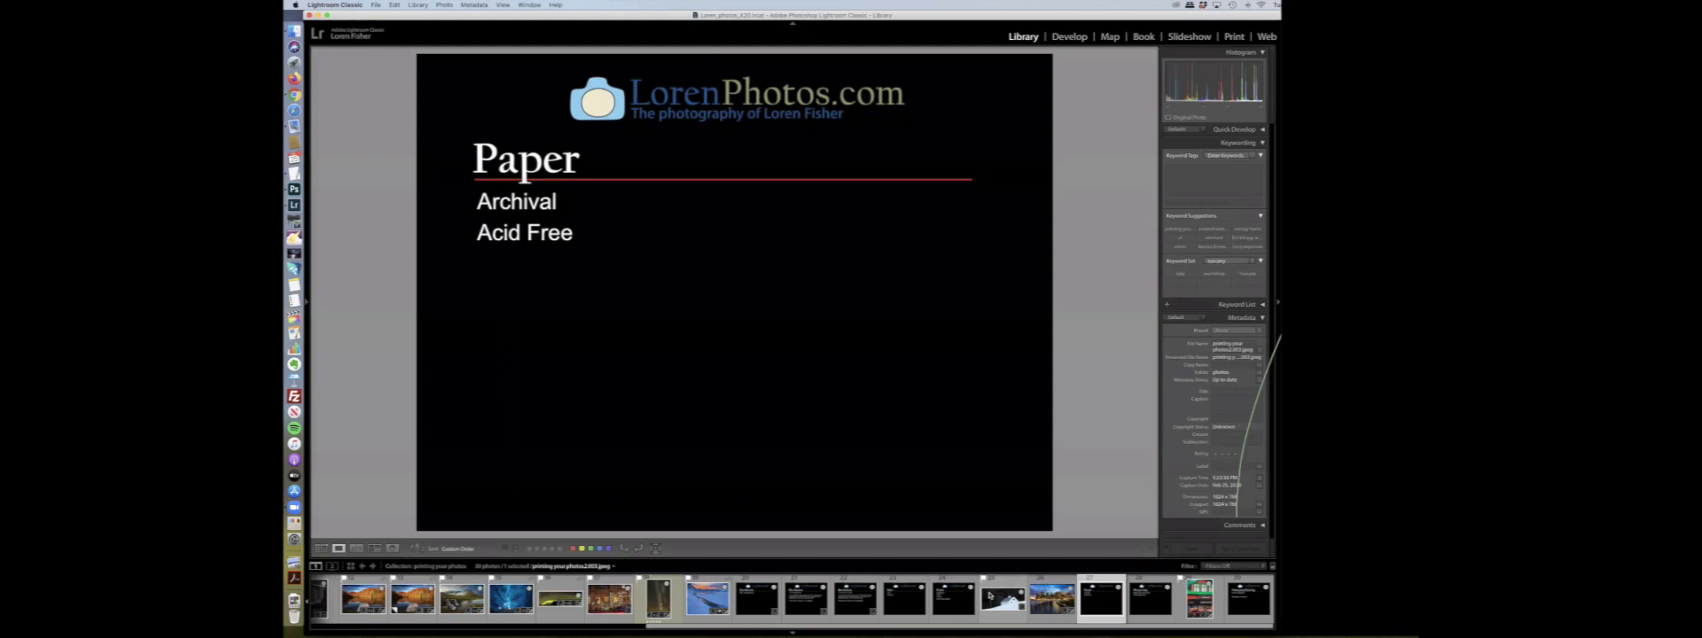
pyautogui.press('Right')
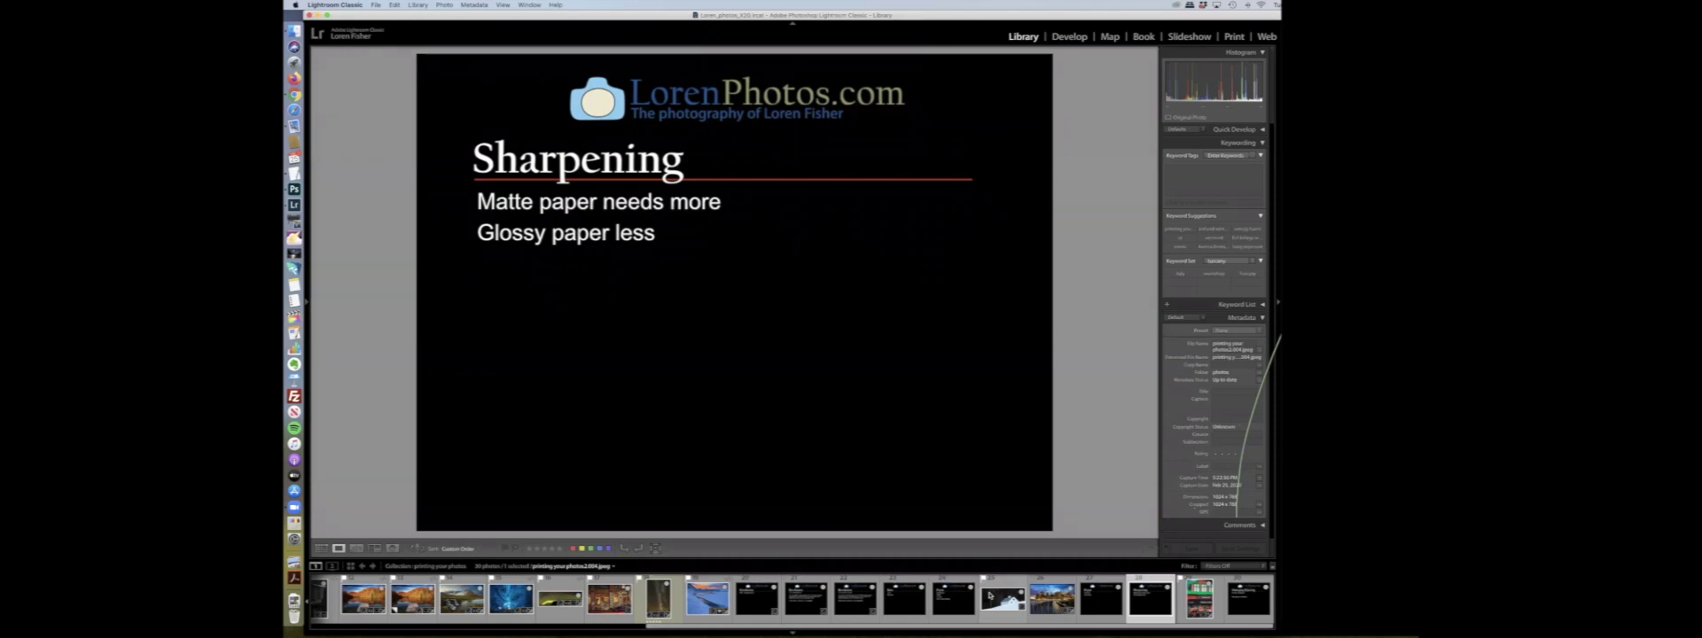
pyautogui.press('Right')
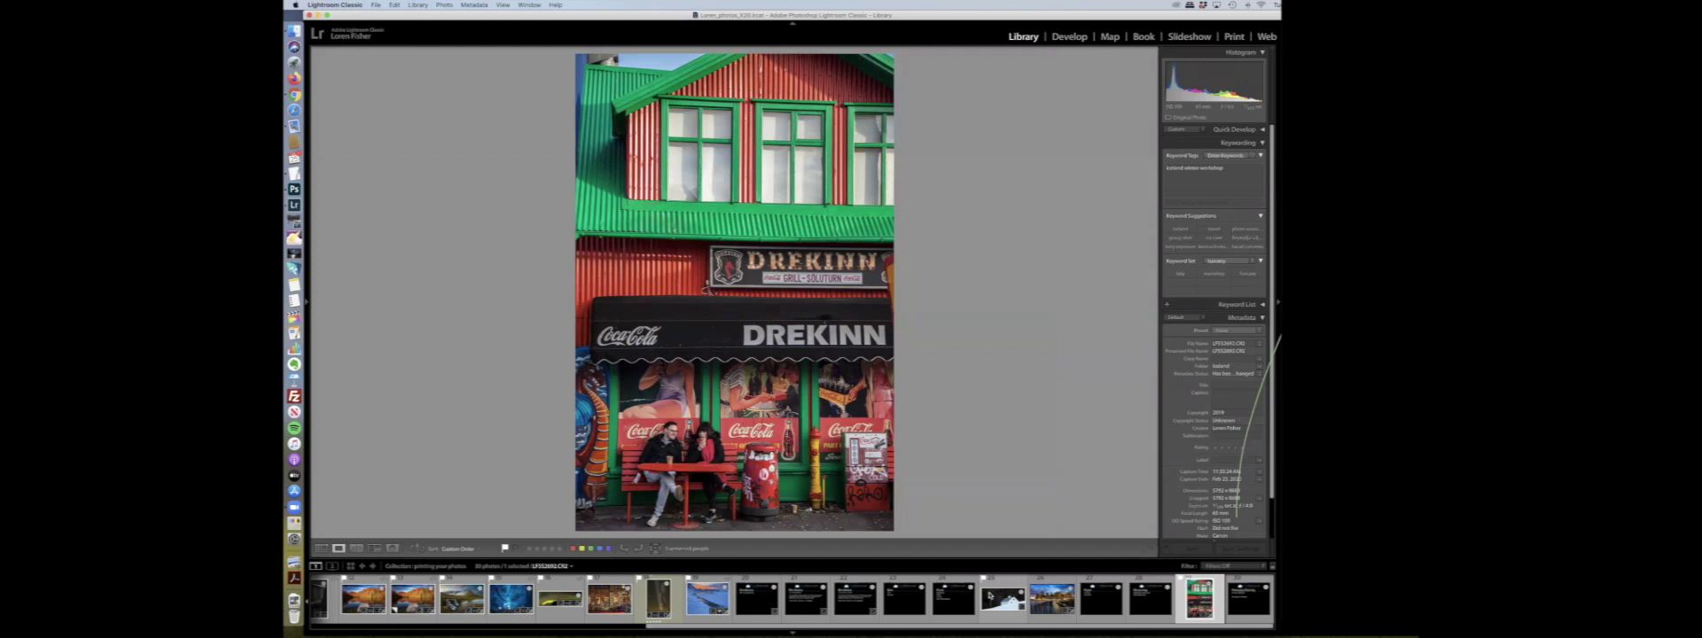
pyautogui.press('Right')
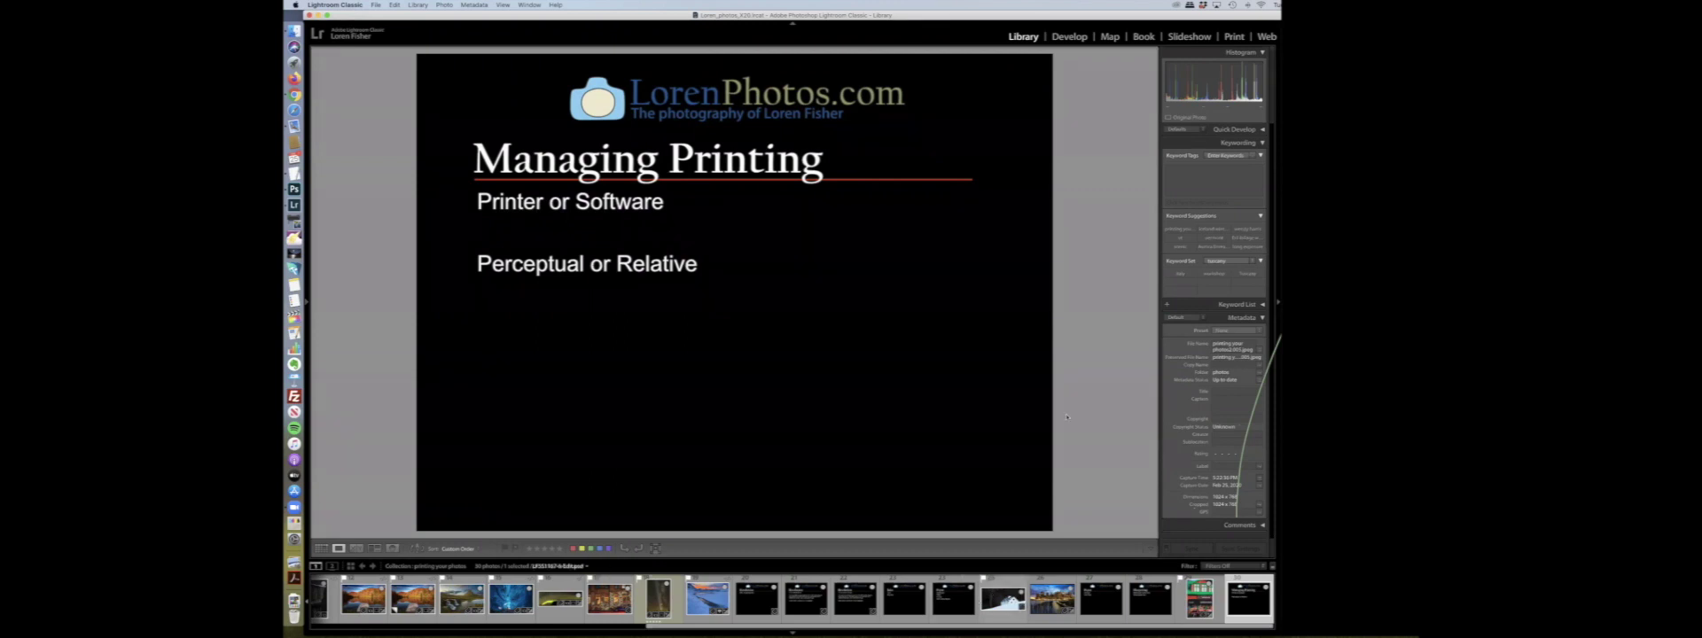
# Review the color management profile choices in the Print module, keeping Managed by Printer
pyautogui.click(1235, 36)
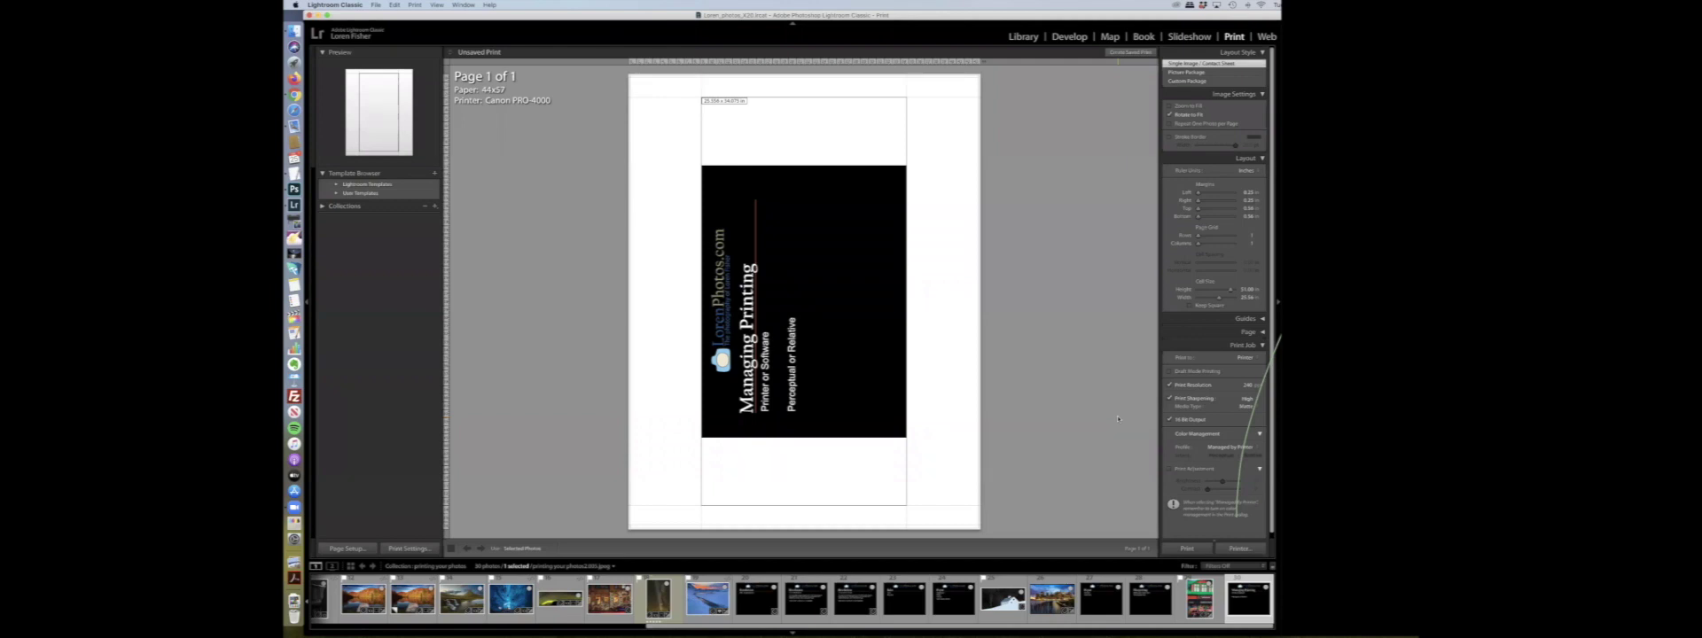
pyautogui.click(1231, 447)
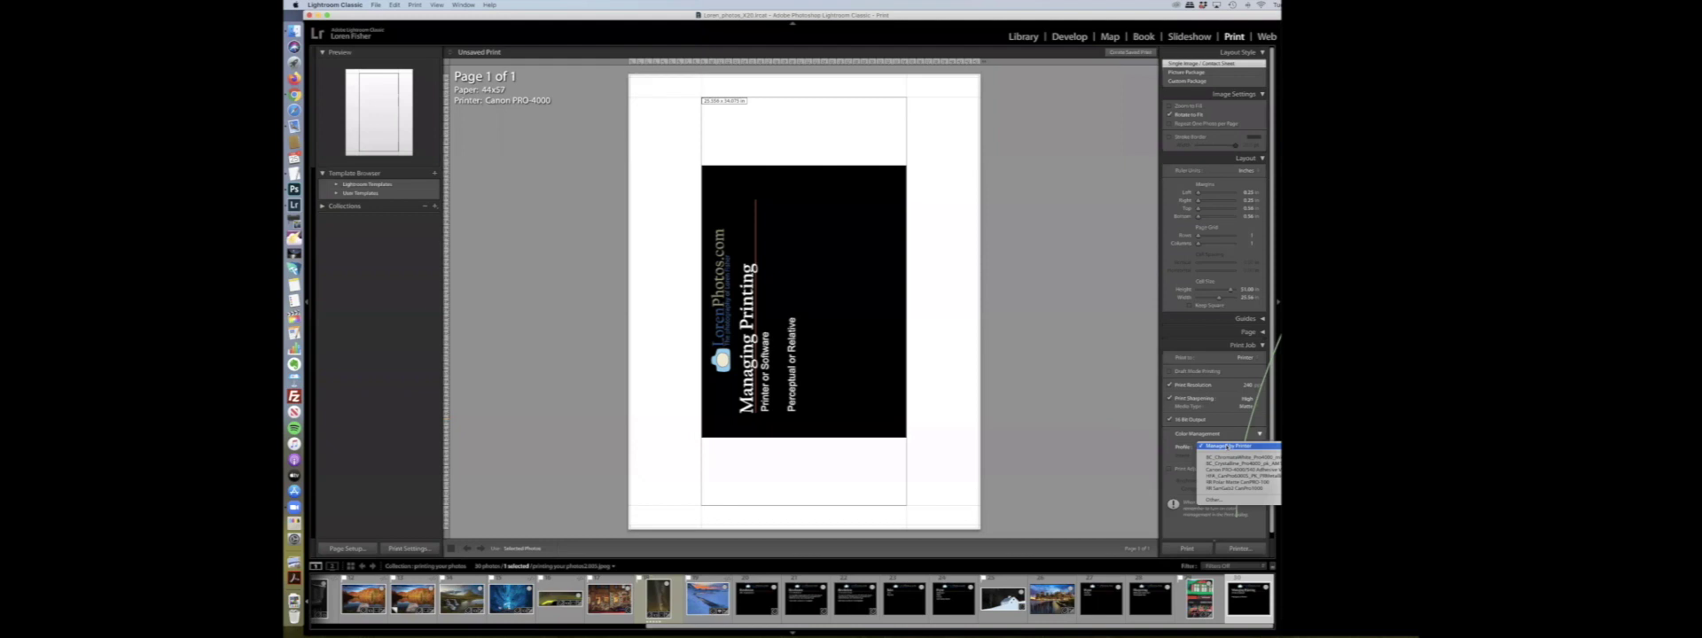
pyautogui.click(1226, 445)
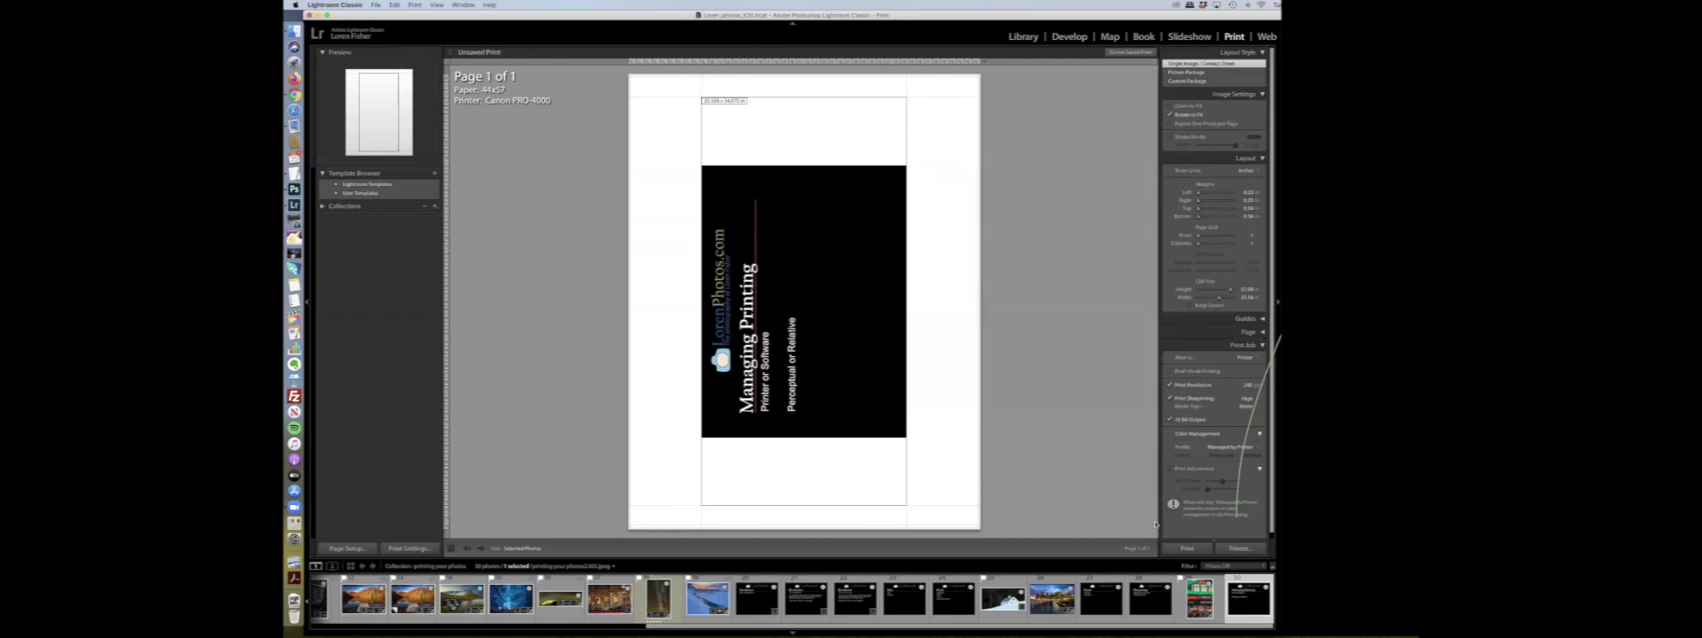
# Lay out the Drekinn storefront photo for print, preview the ChromataWhite profile's rendering intent options, and return to Managed by Printer
pyautogui.click(1199, 599)
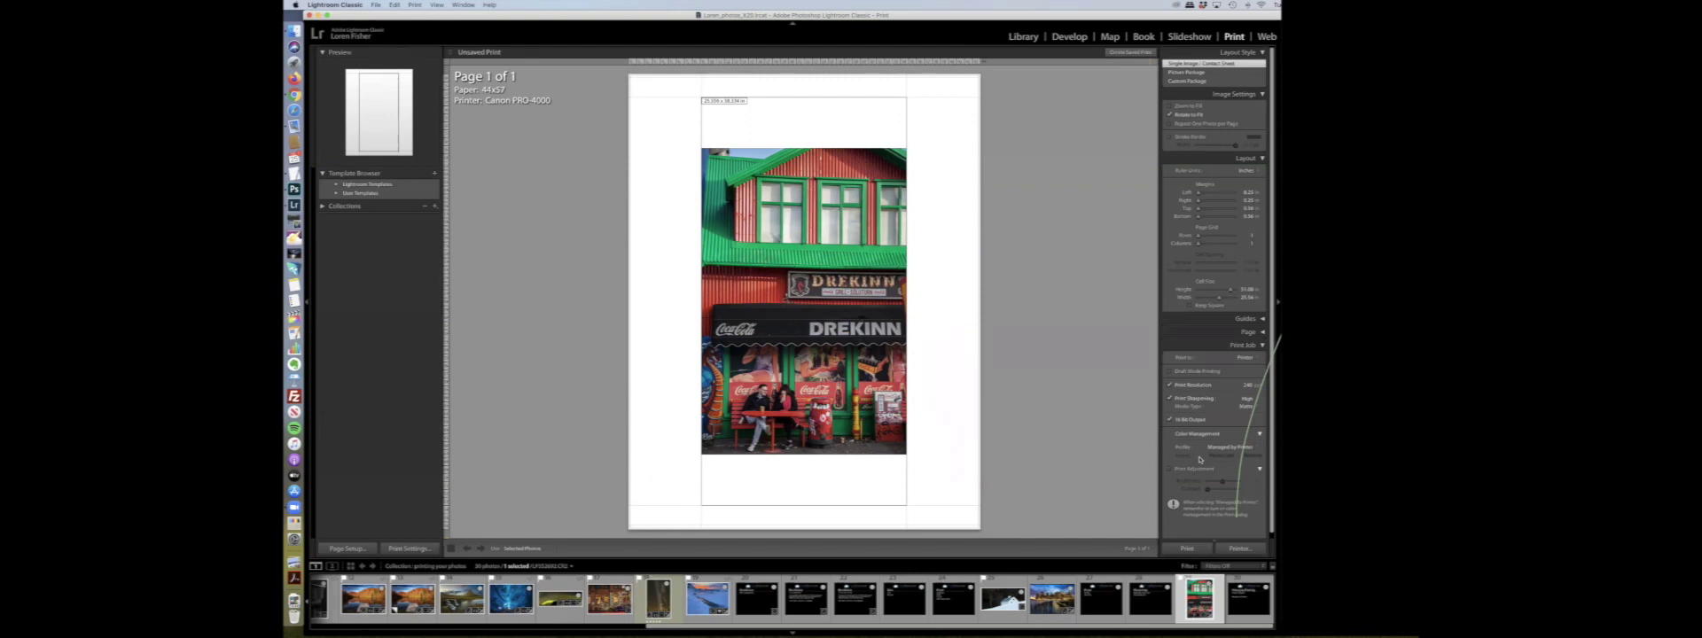
pyautogui.click(1242, 446)
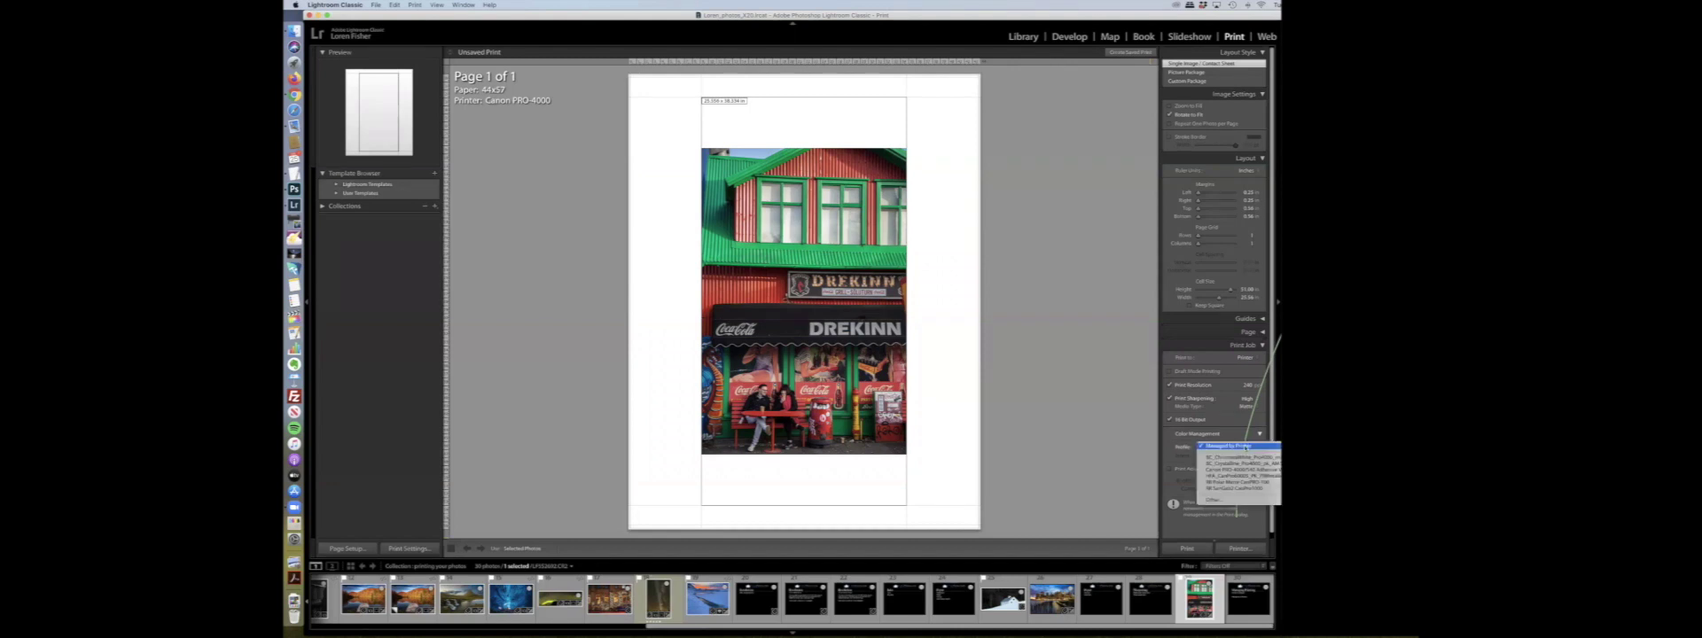
pyautogui.click(1223, 457)
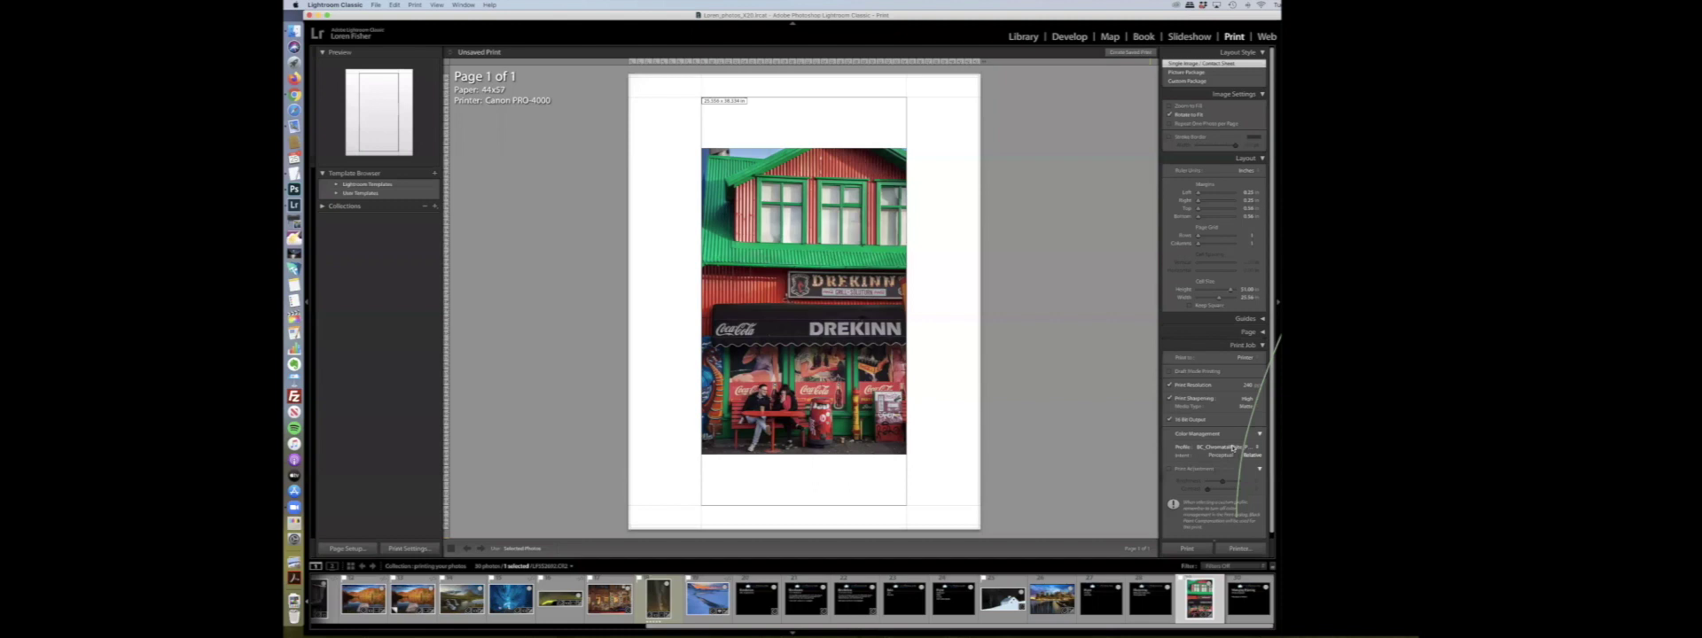
pyautogui.click(1232, 447)
pyautogui.click(1236, 434)
# Soft proof the Drekinn storefront photo in Develop and compare Perceptual and Relative intents with the gamut warning on
pyautogui.click(1070, 37)
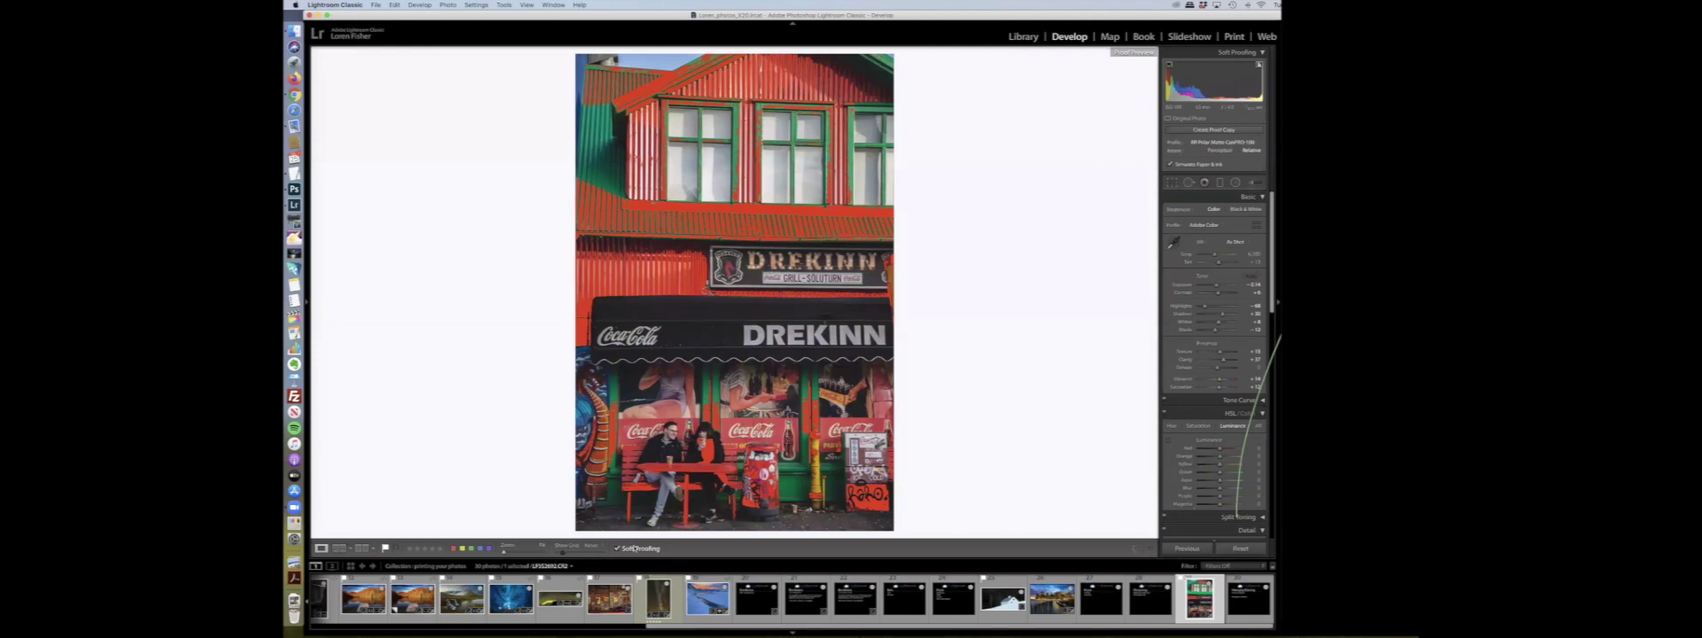
pyautogui.click(1218, 151)
pyautogui.click(1247, 151)
pyautogui.click(1224, 152)
pyautogui.click(1223, 153)
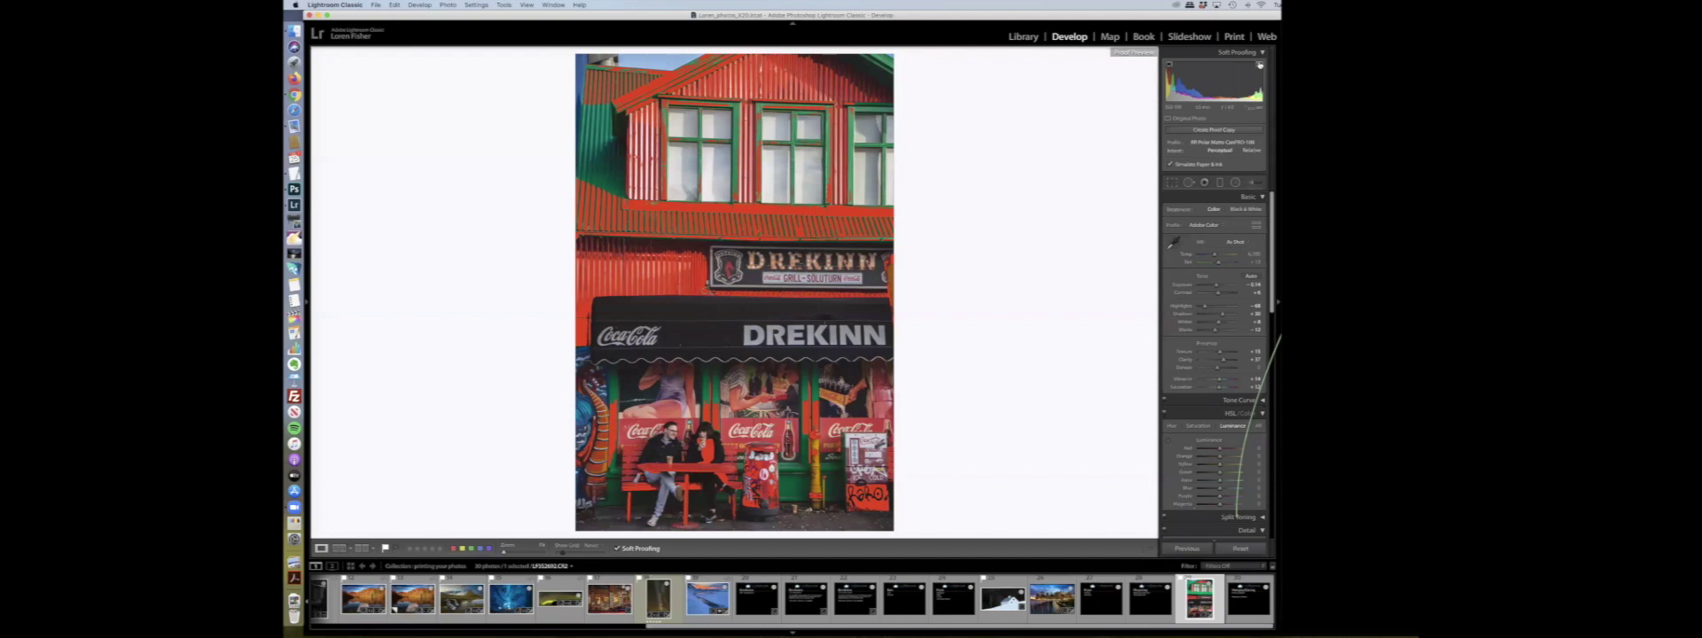
# Turn off the gamut warning, compare Relative and Perceptual on the Drekinn photo, leave Perceptual selected, and show the collections list
pyautogui.click(1259, 65)
pyautogui.click(1249, 152)
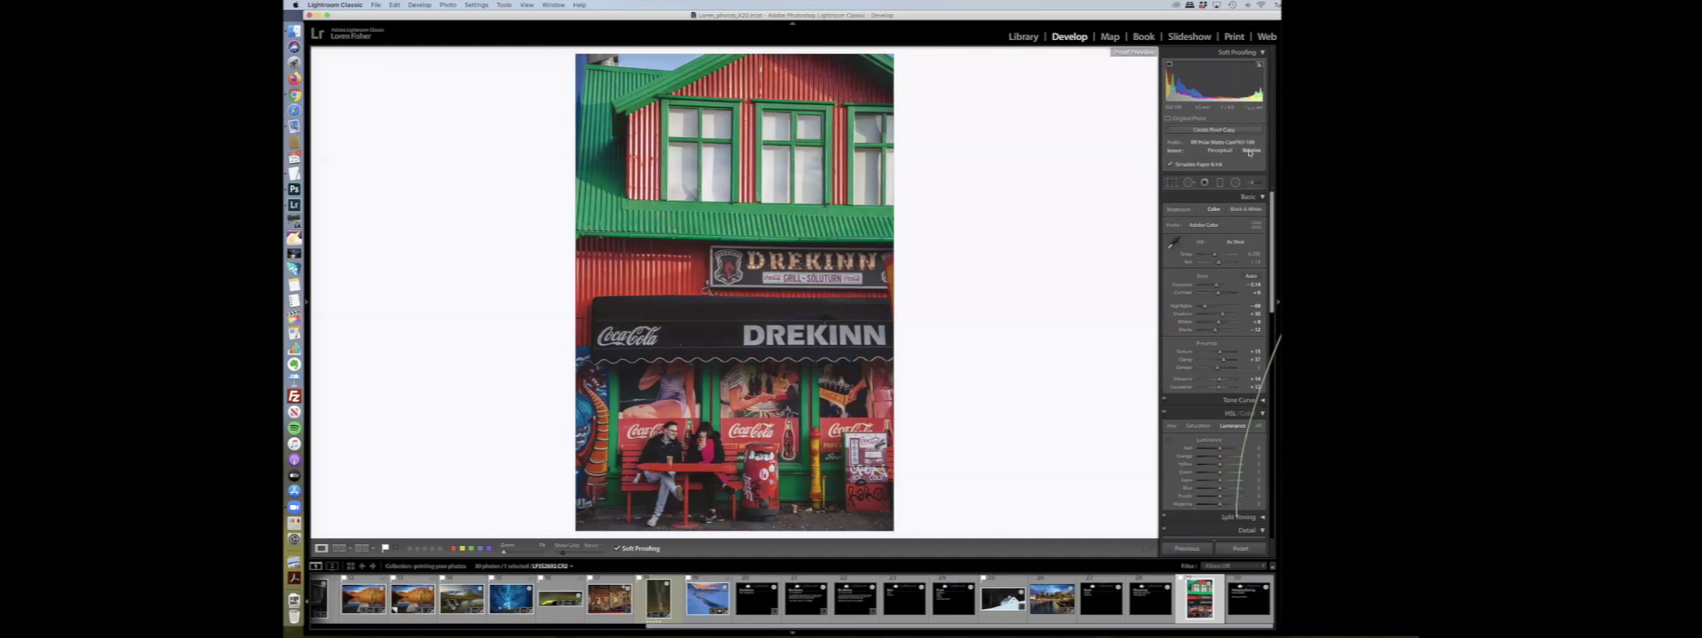
pyautogui.click(1223, 151)
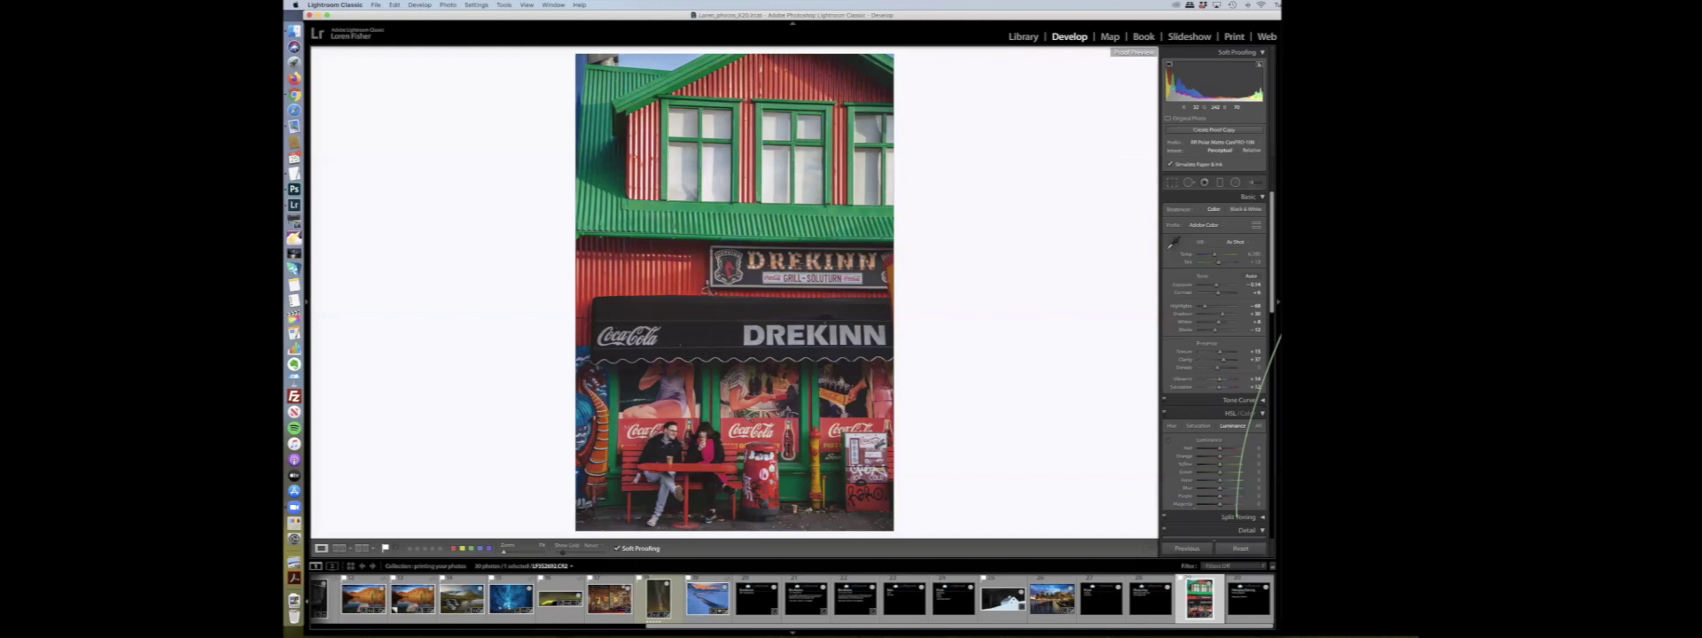
pyautogui.click(1251, 151)
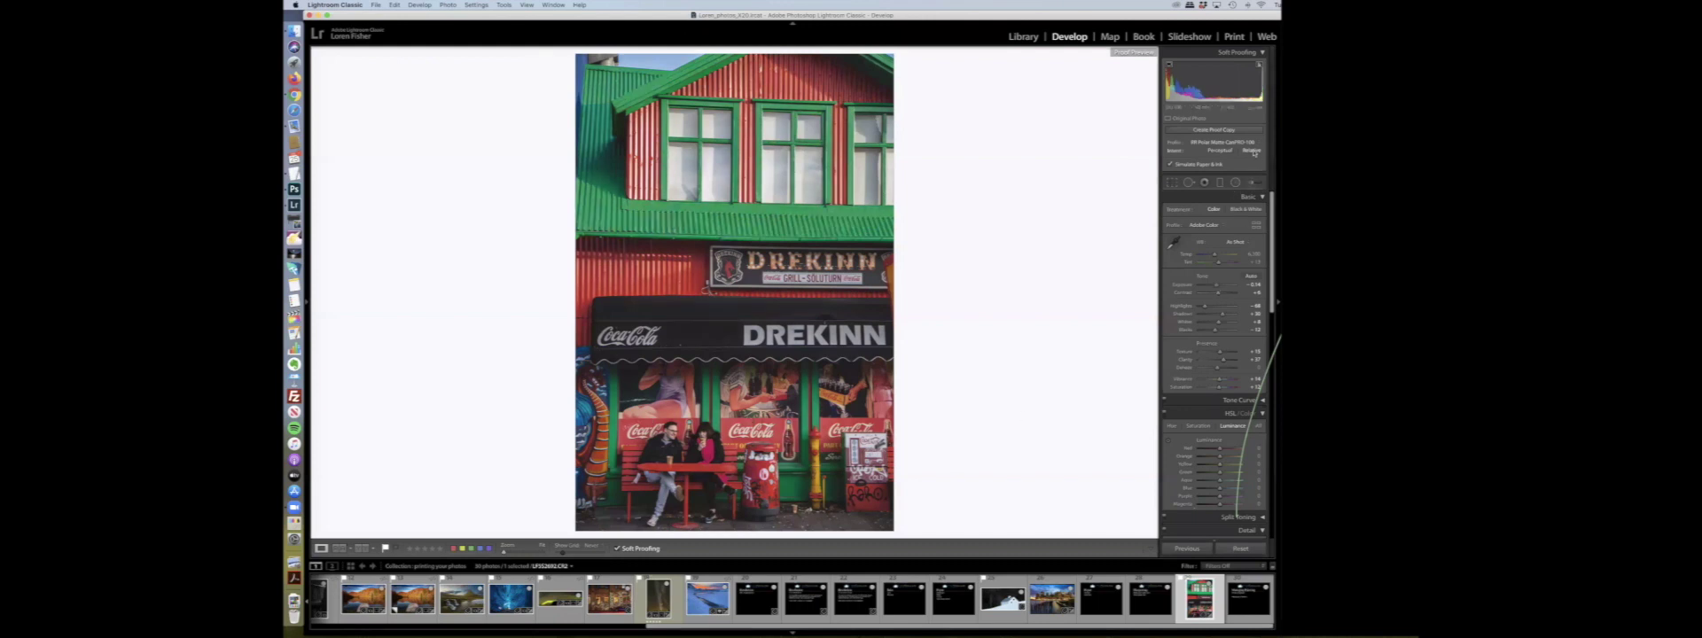
pyautogui.click(1223, 152)
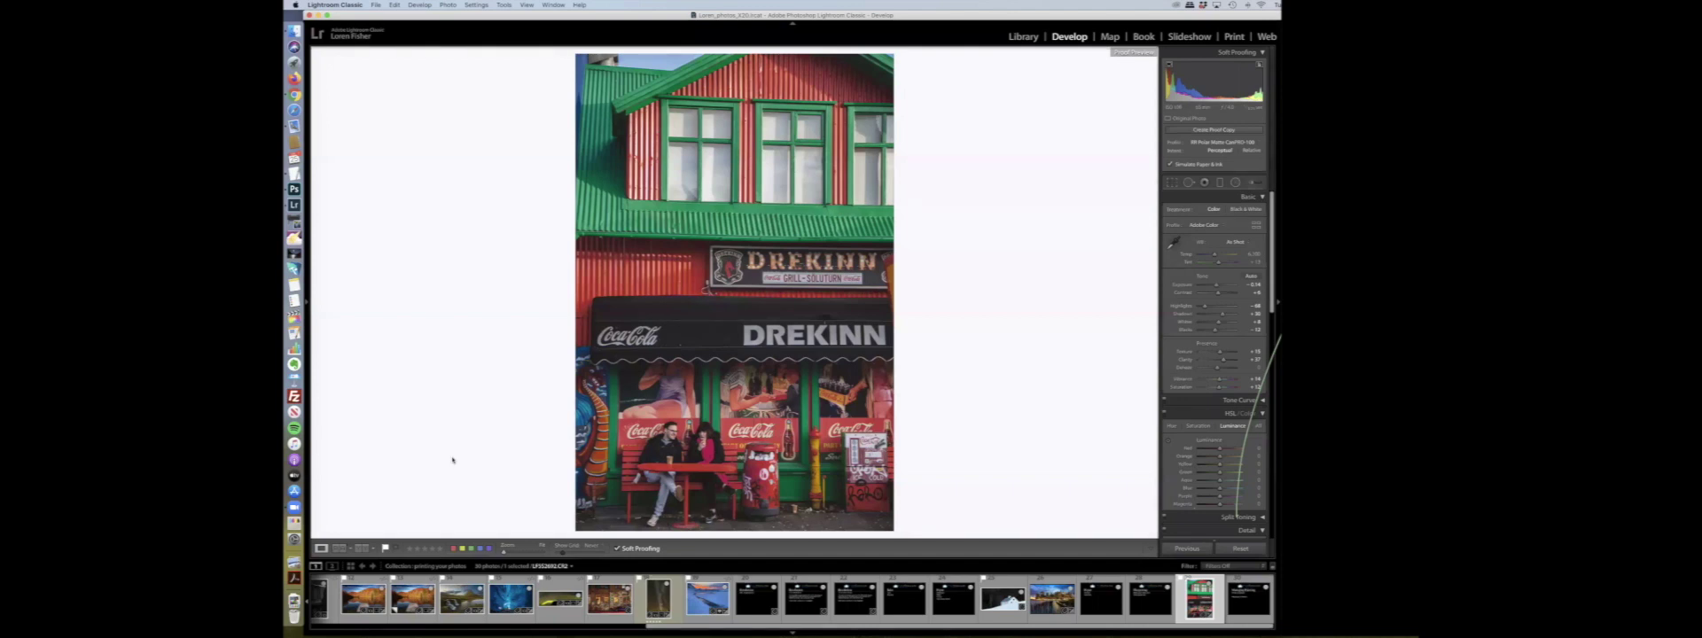
pyautogui.press('F7')
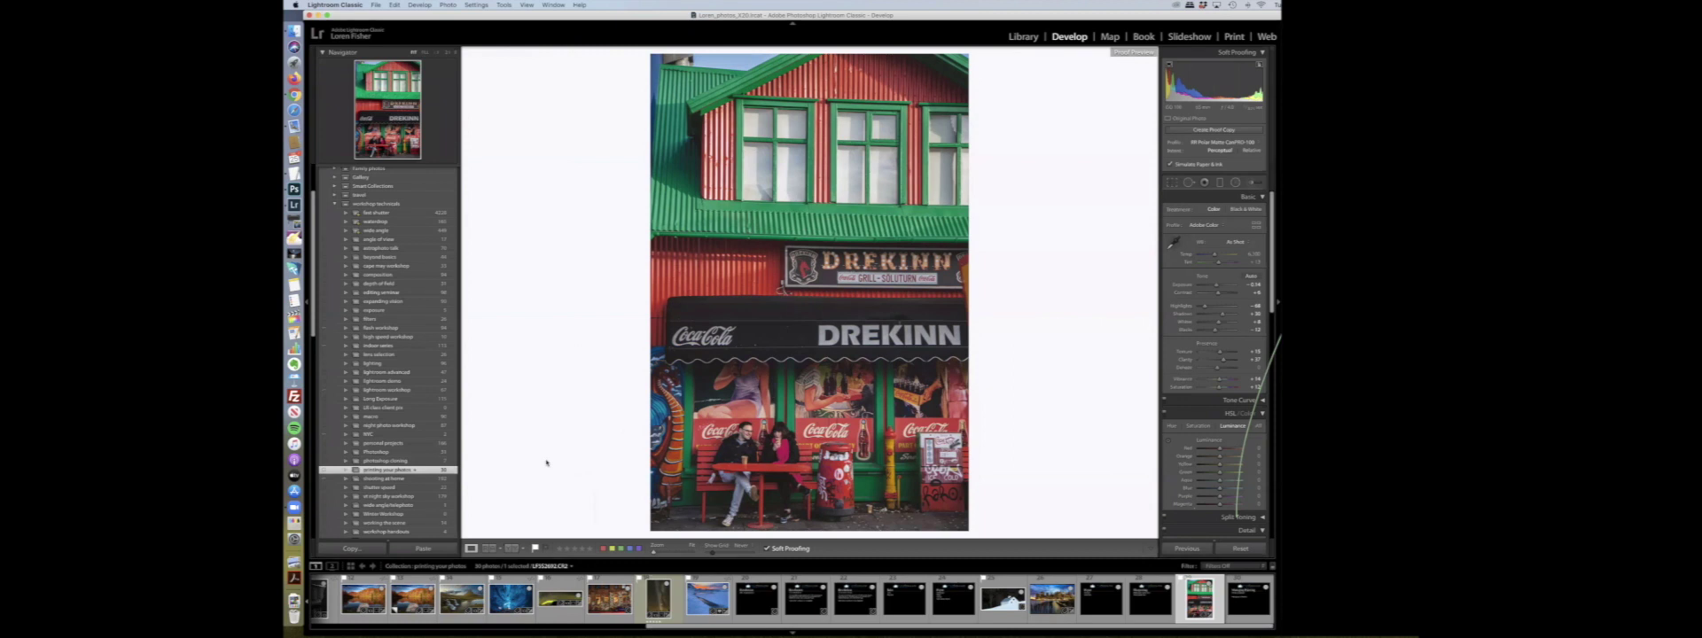
# Show the Drekinn storefront photo in the Library, open its export settings, and turn off output sharpening
pyautogui.press('e')
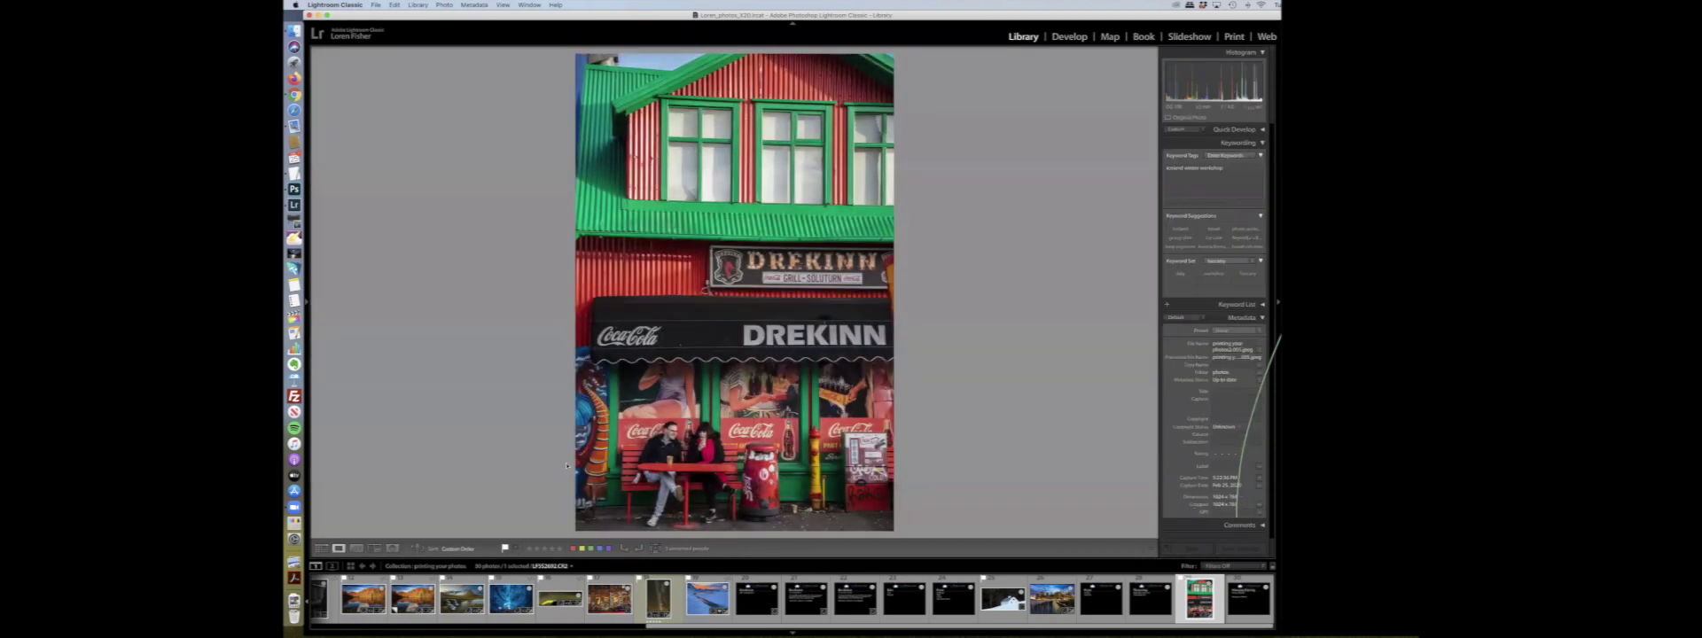
pyautogui.press('F7')
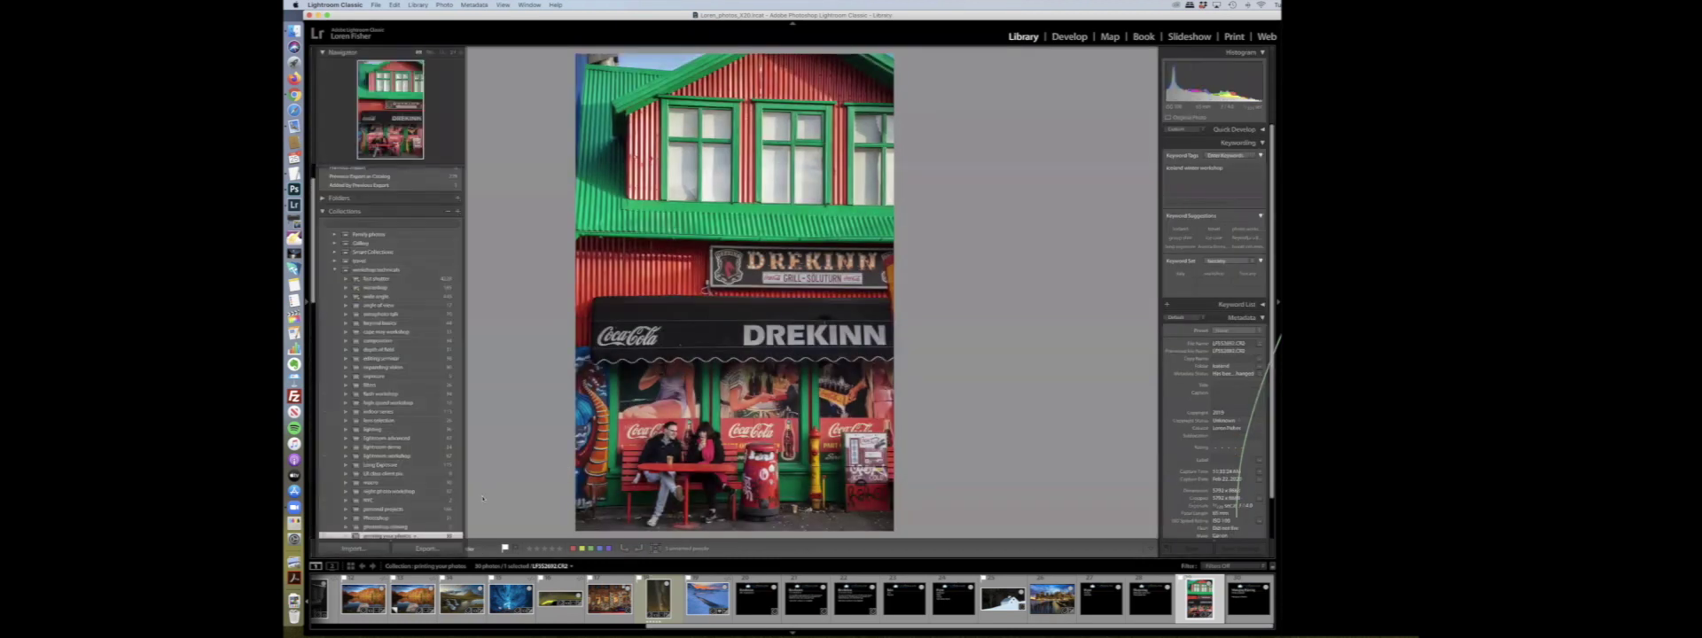
pyautogui.click(427, 549)
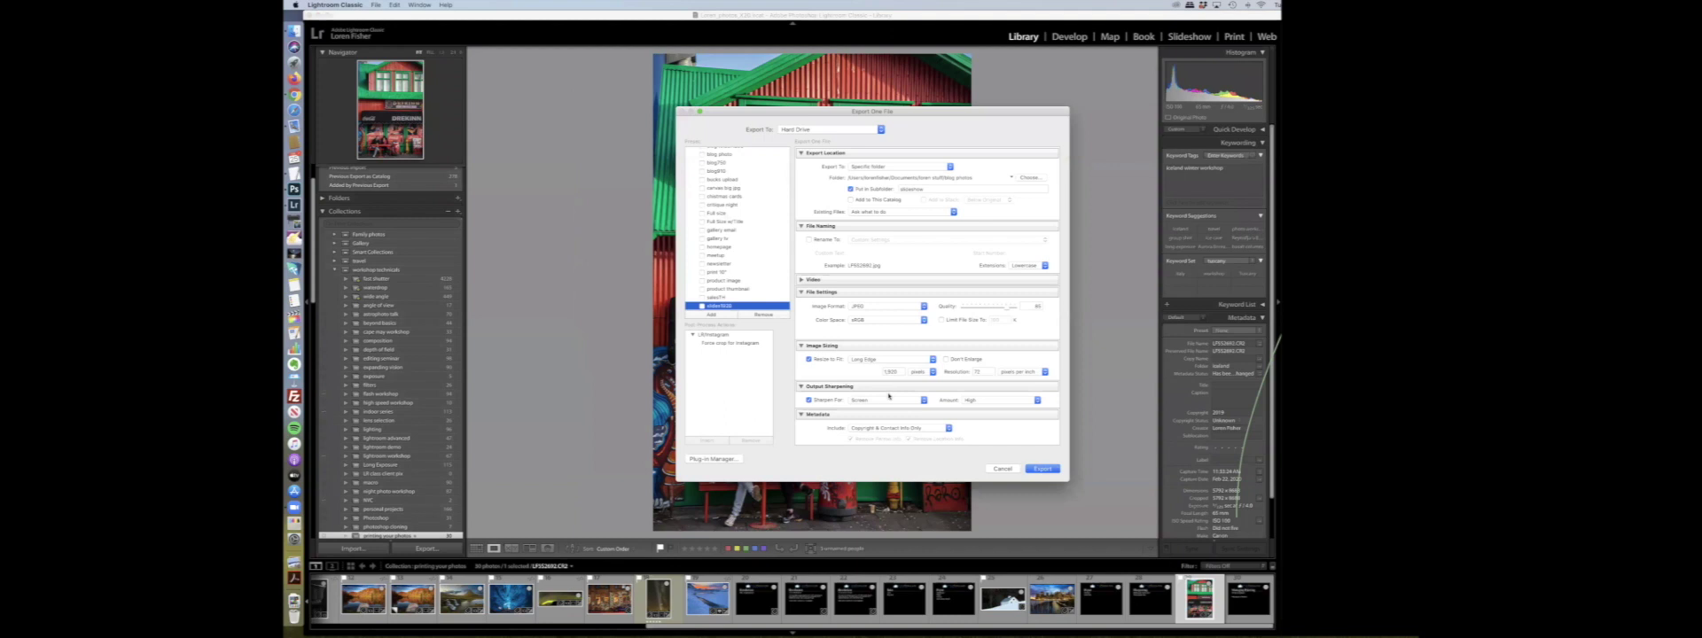
pyautogui.click(809, 401)
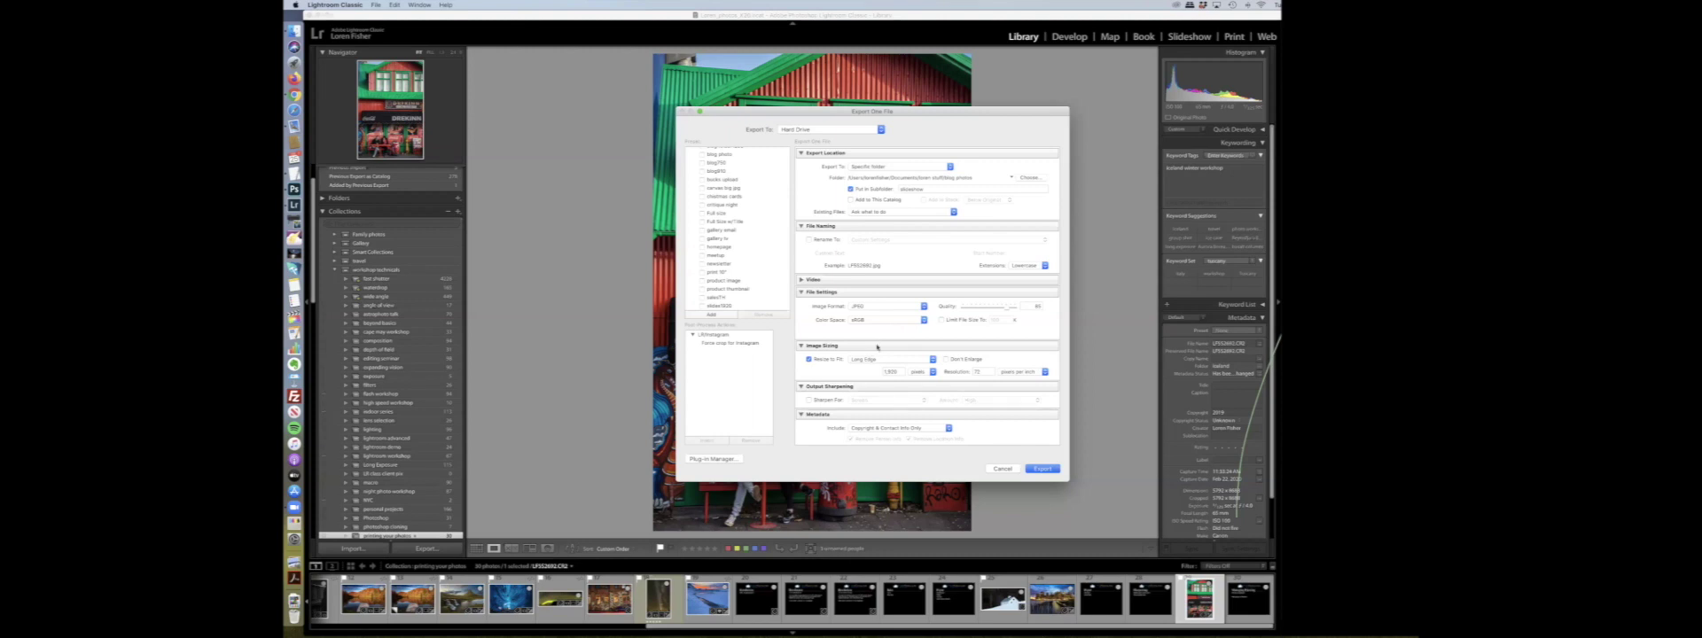
# Review the export color space and image format choices, keeping sRGB and JPEG, and cancel the export
pyautogui.scroll(-4, 877, 348)
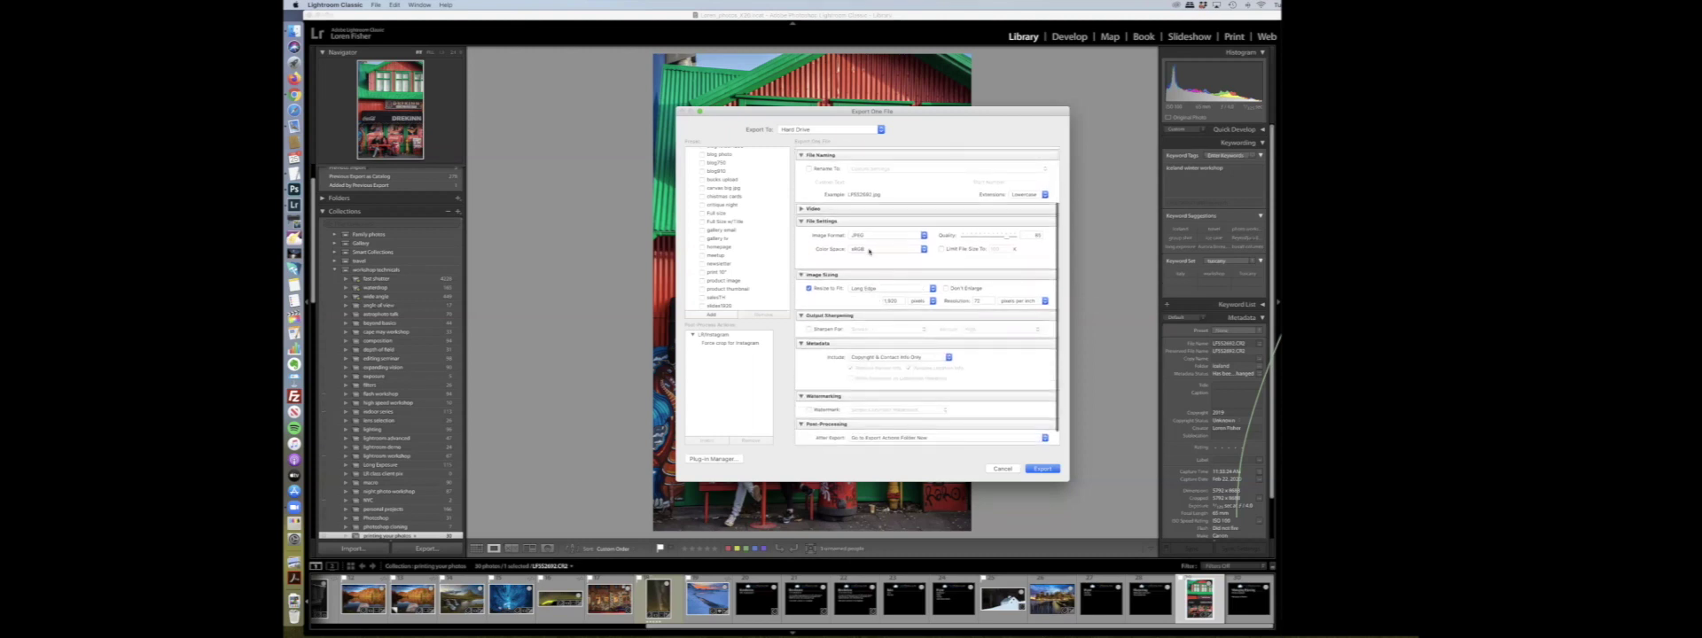
pyautogui.click(868, 249)
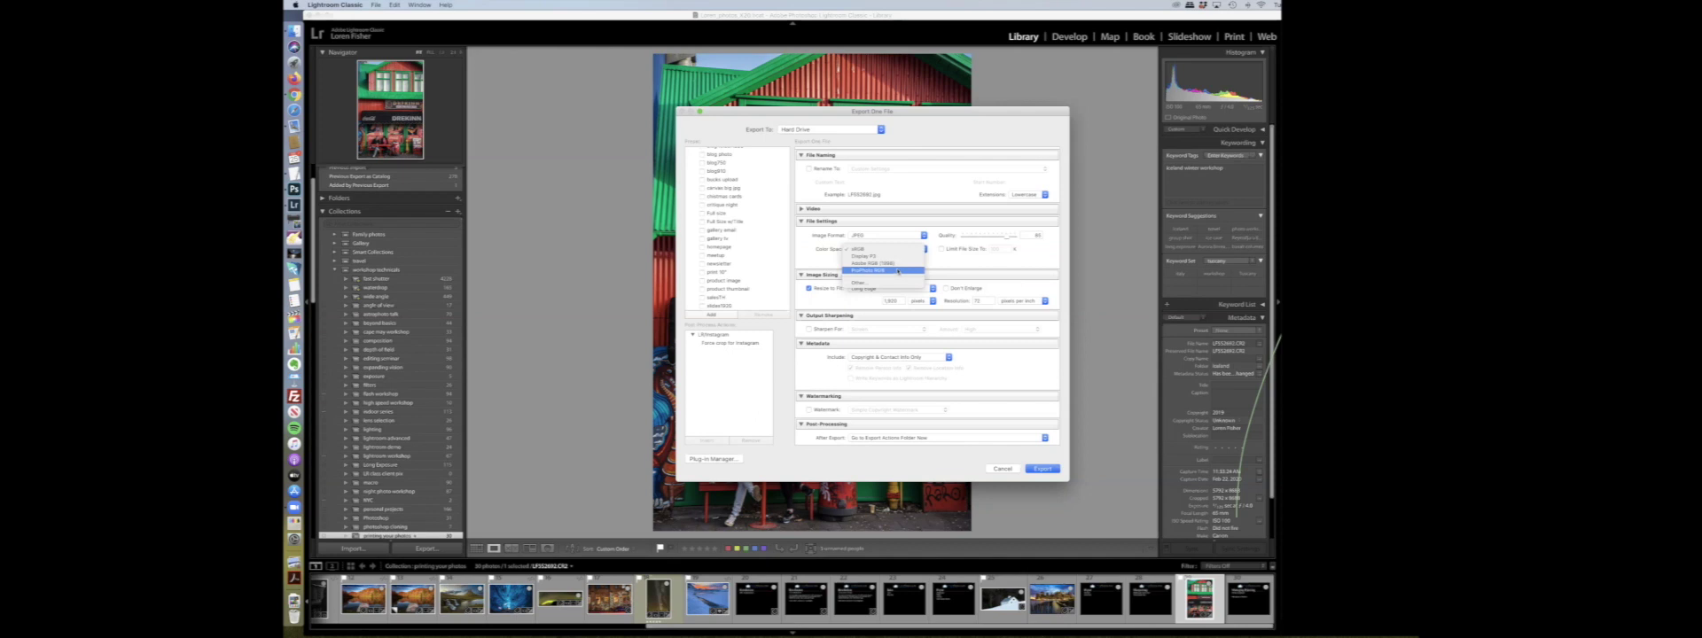
pyautogui.click(898, 237)
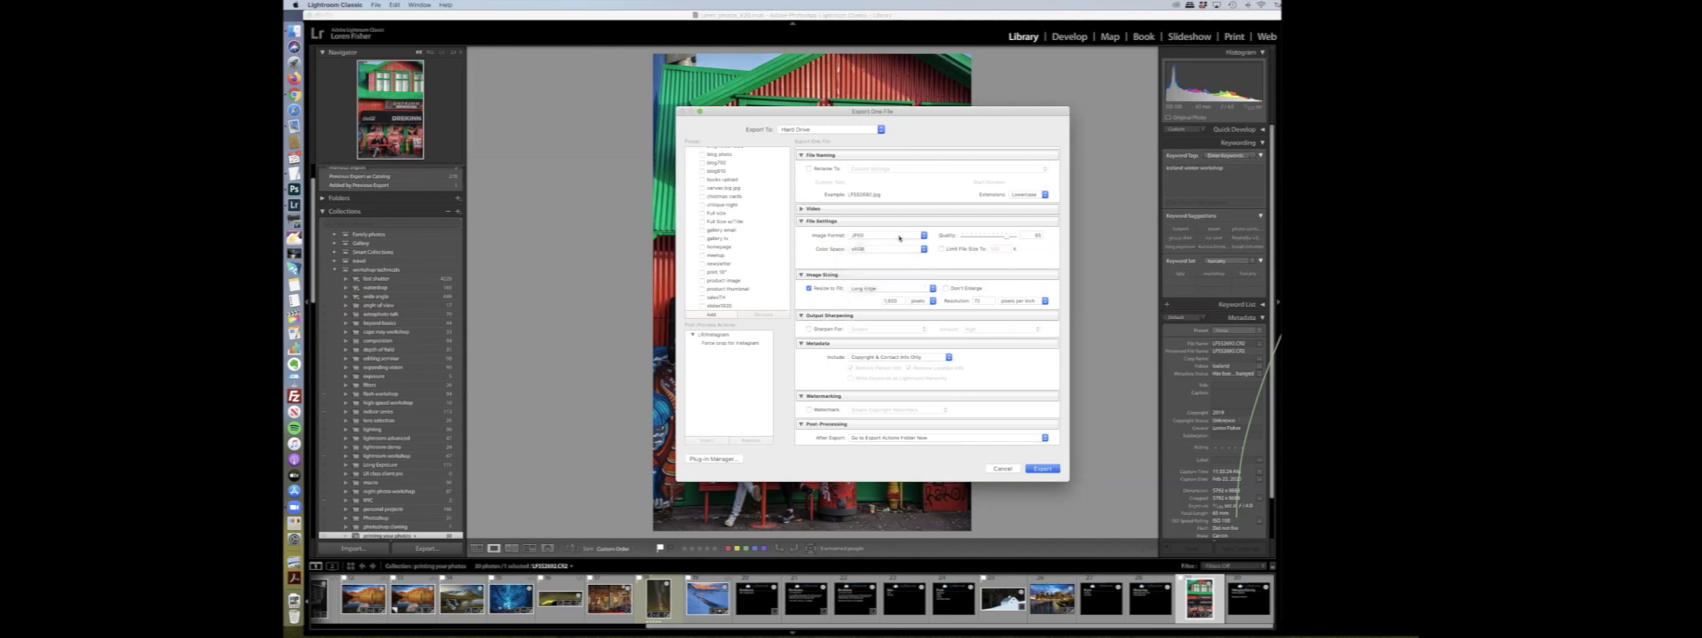
pyautogui.click(901, 238)
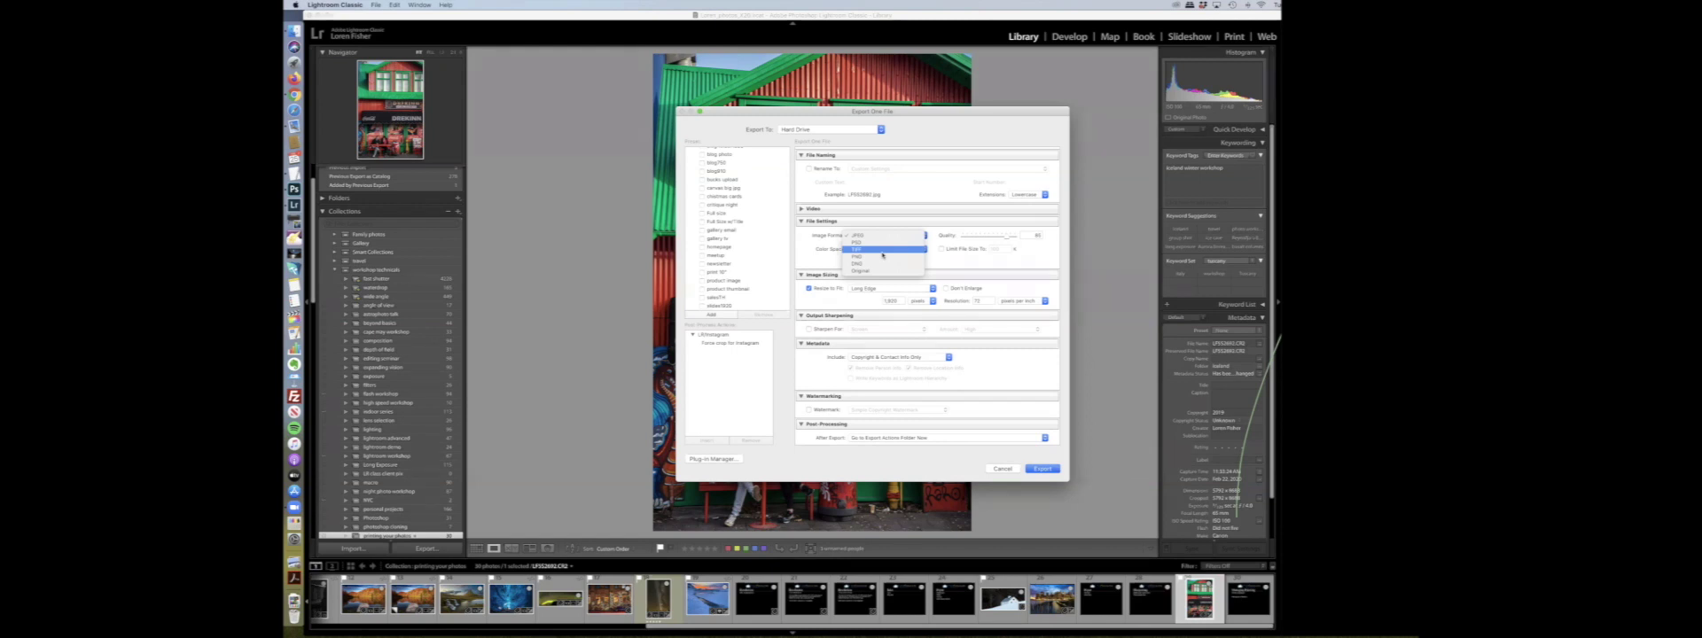
pyautogui.click(808, 253)
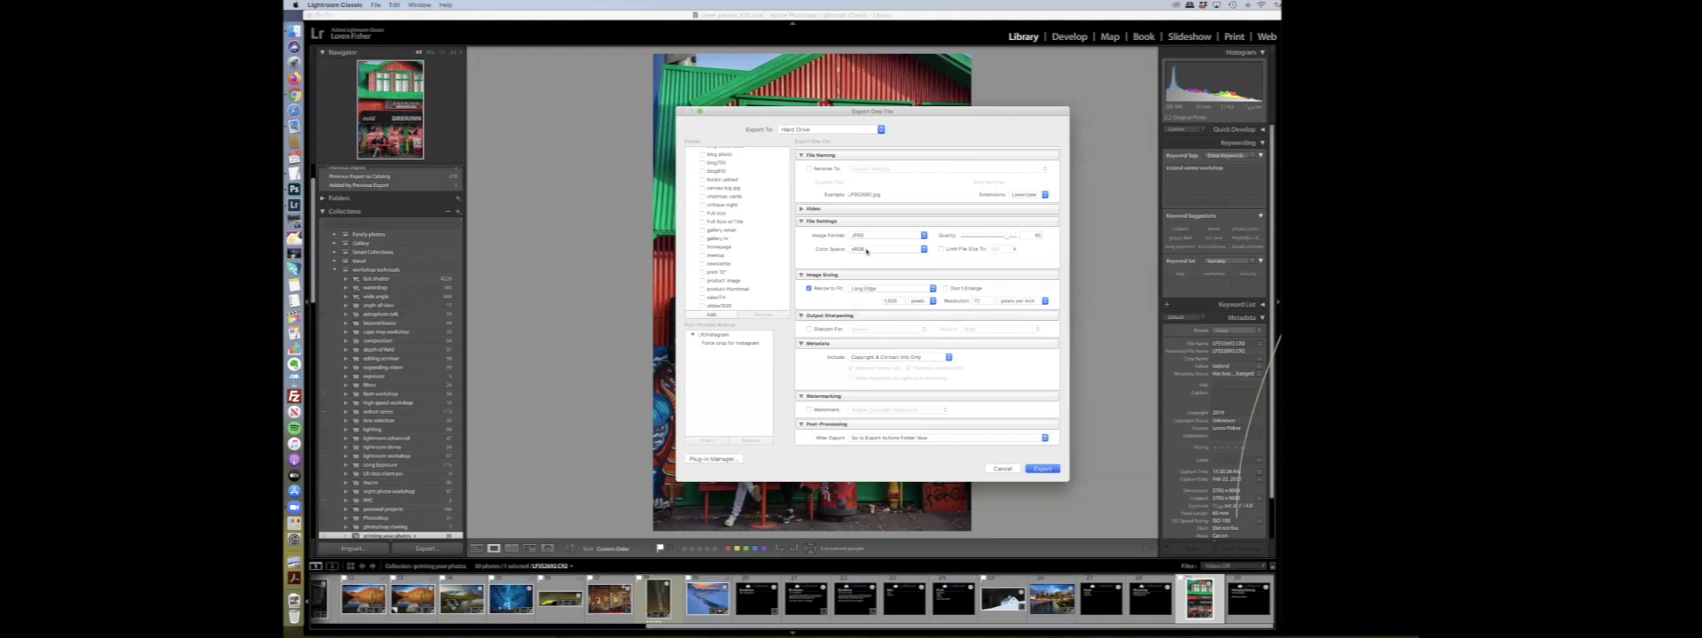
pyautogui.click(866, 251)
pyautogui.click(1002, 469)
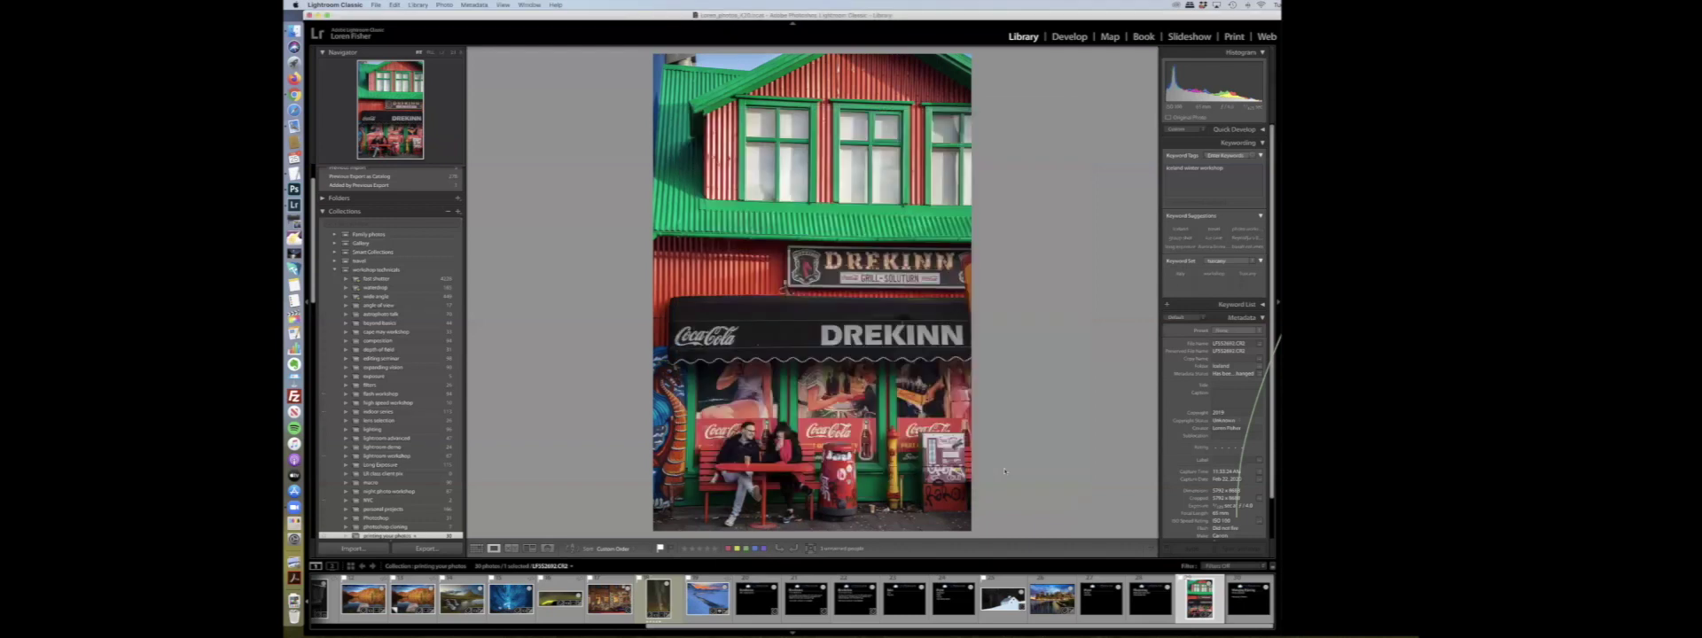